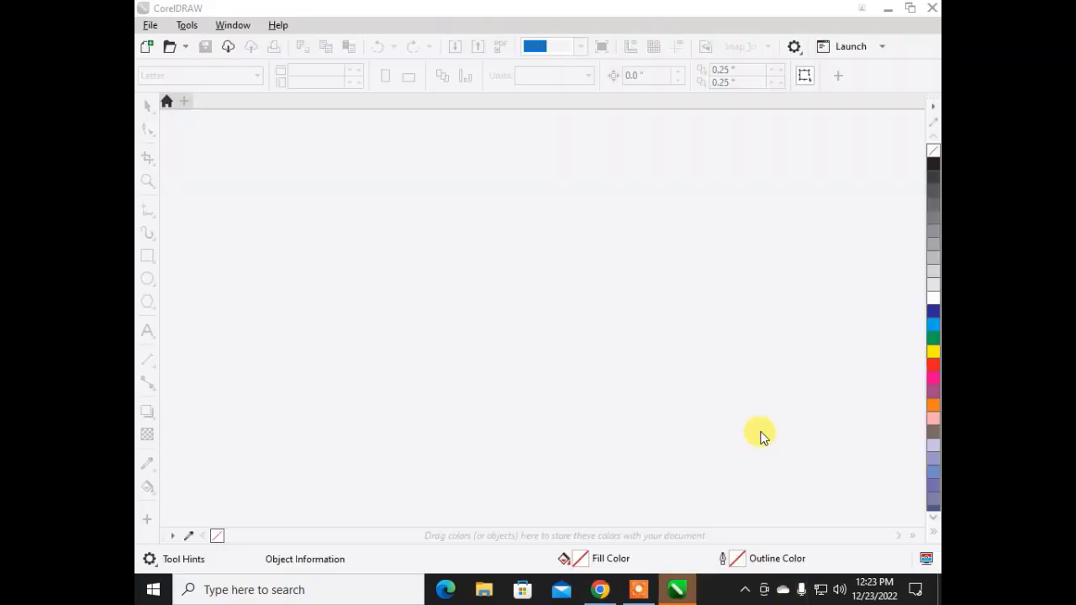
Switch to Chrome, open the famous lettermarks image from the lettermark logo results, and copy the image.
click(613, 595)
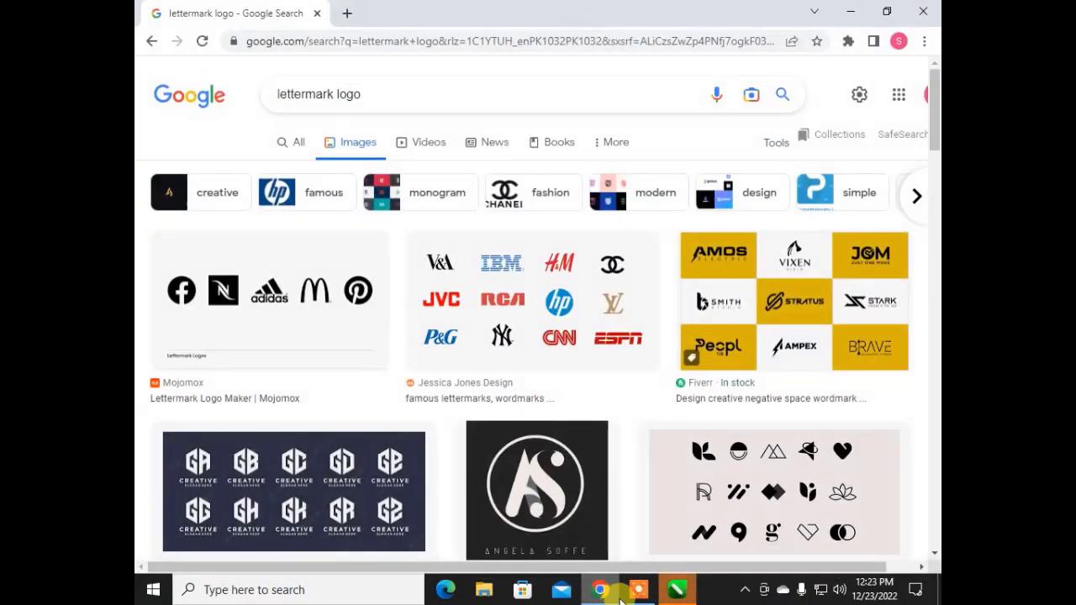
click(529, 294)
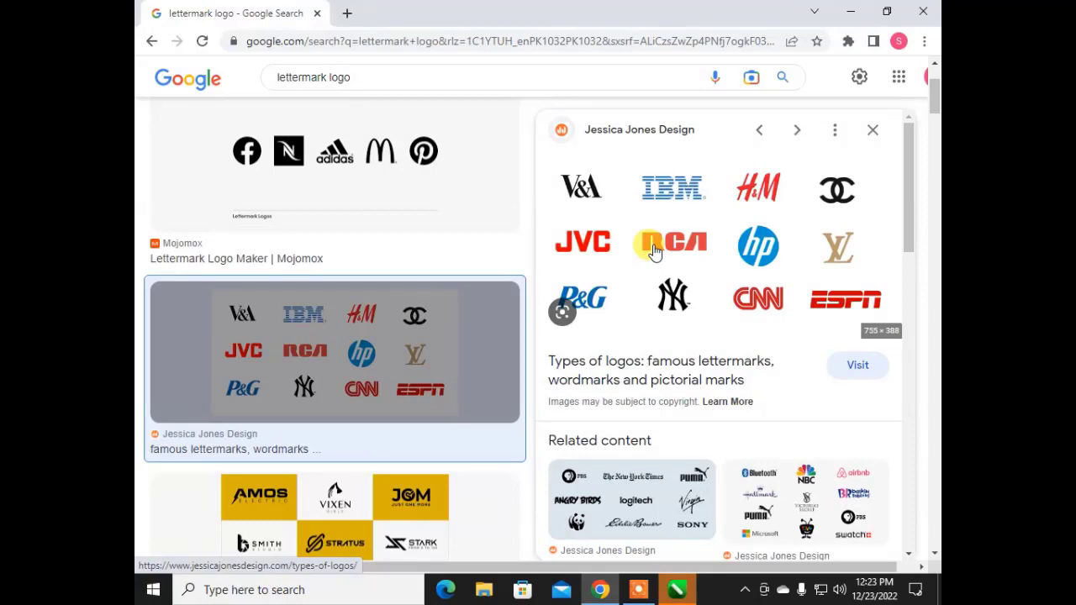
right_click(661, 244)
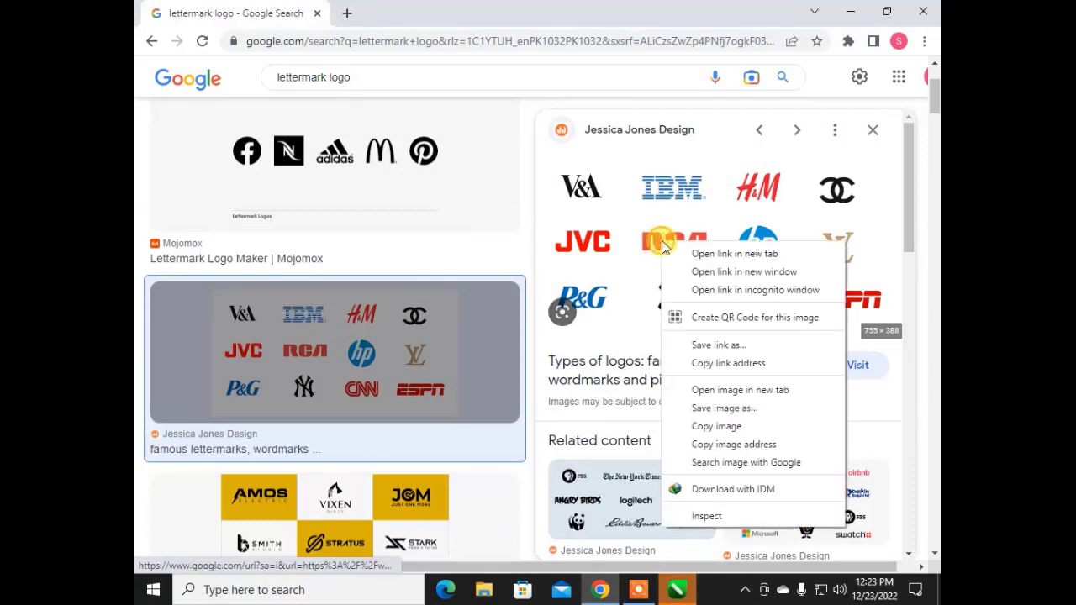
click(704, 426)
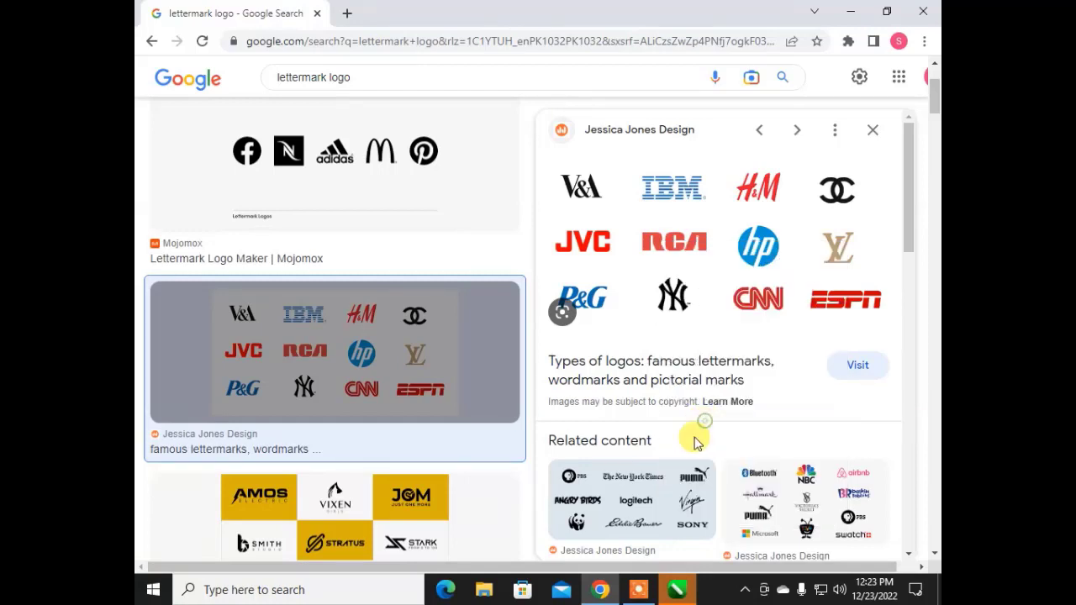
Switch to CorelDRAW and create a new 8.5 x 11 inch document with the default settings.
click(678, 584)
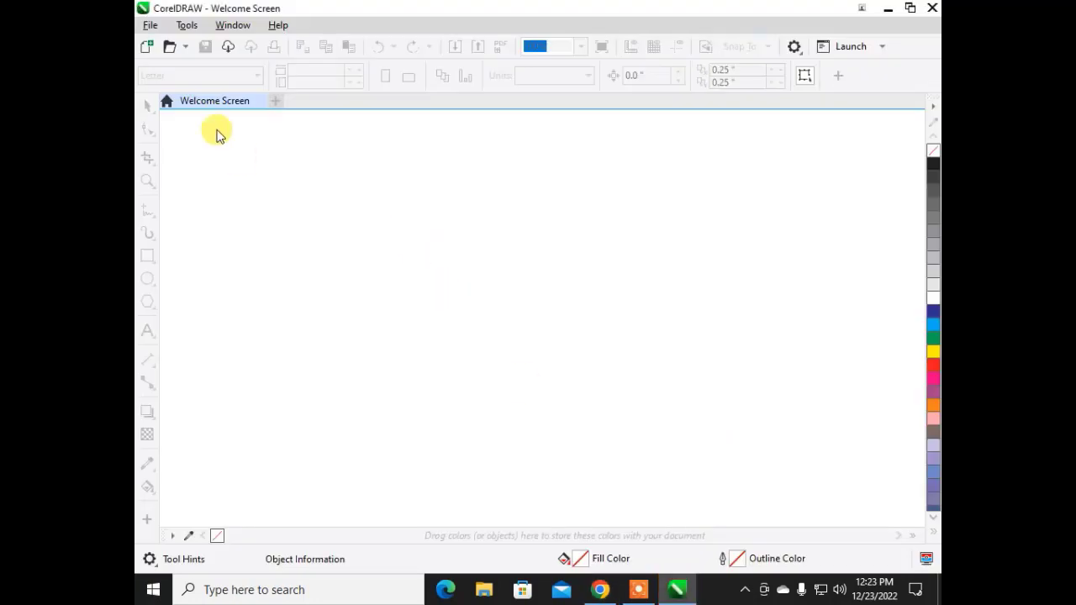
click(149, 25)
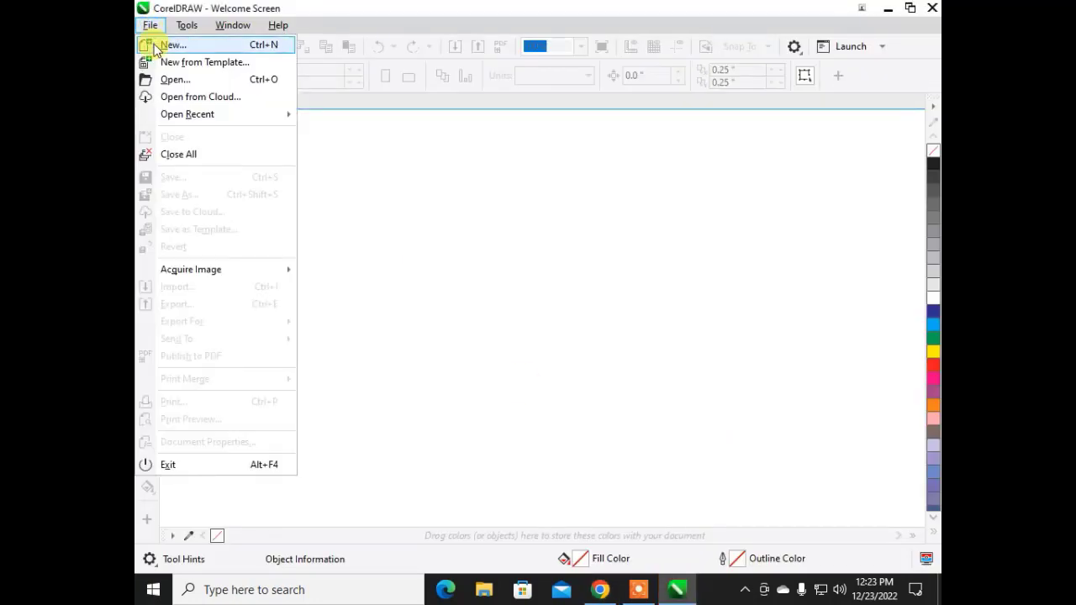
click(294, 124)
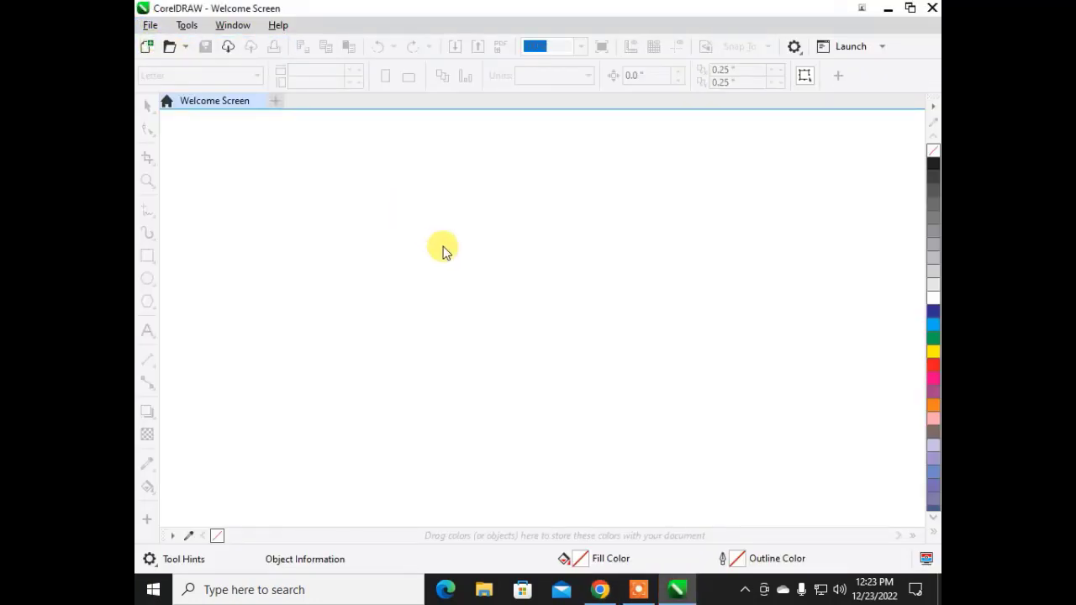
key(ctrl+n)
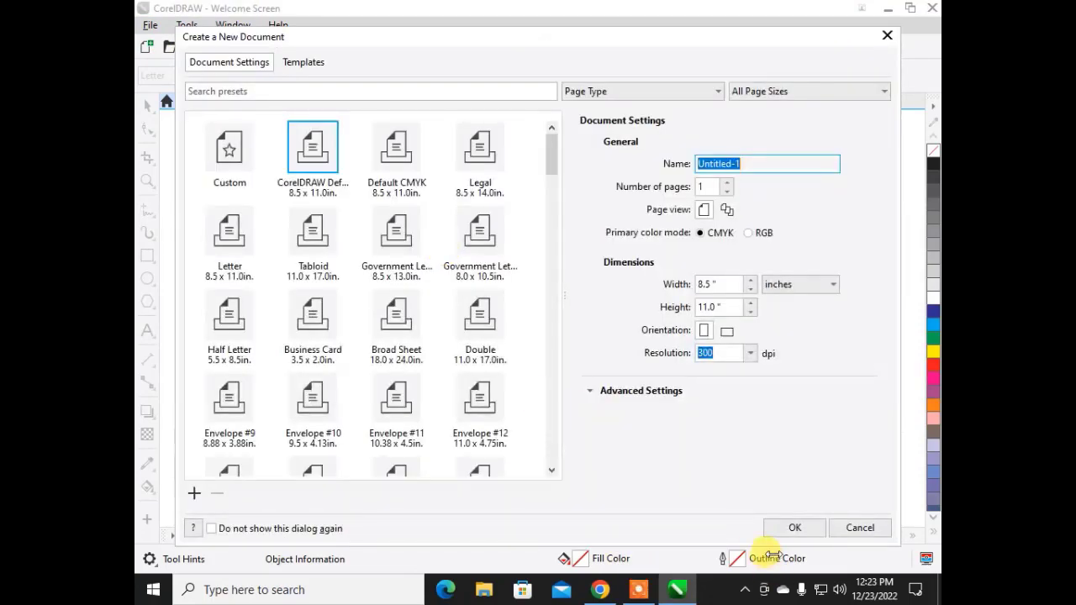
click(789, 527)
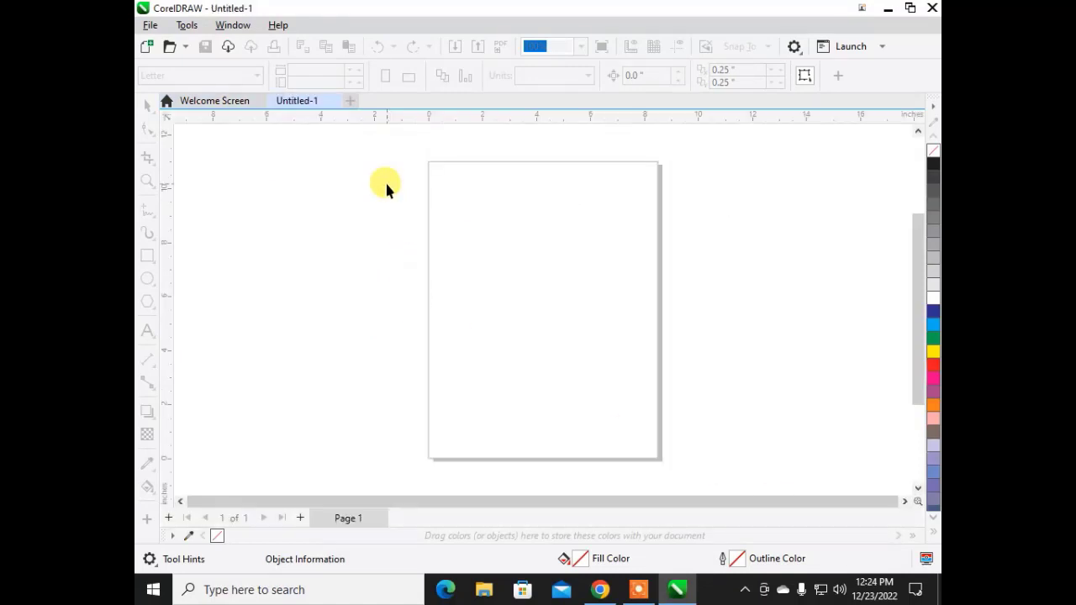
Paste the copied logo image into the document and move it down and to the left, leaving room above it.
right_click(270, 239)
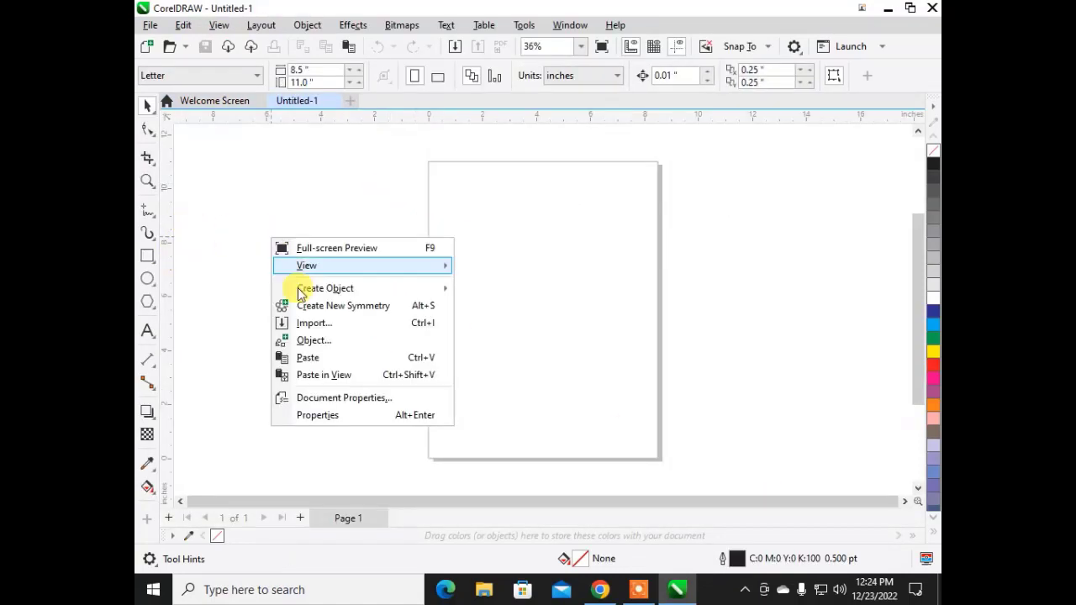
click(303, 356)
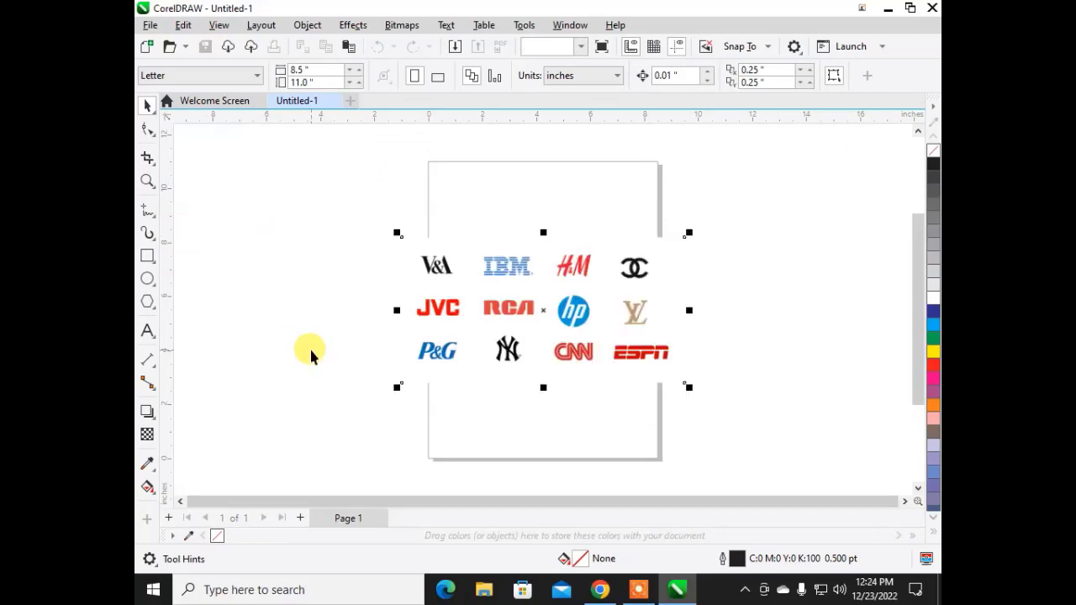
scroll(474, 289, up, 2)
scroll(307, 265, up, 5)
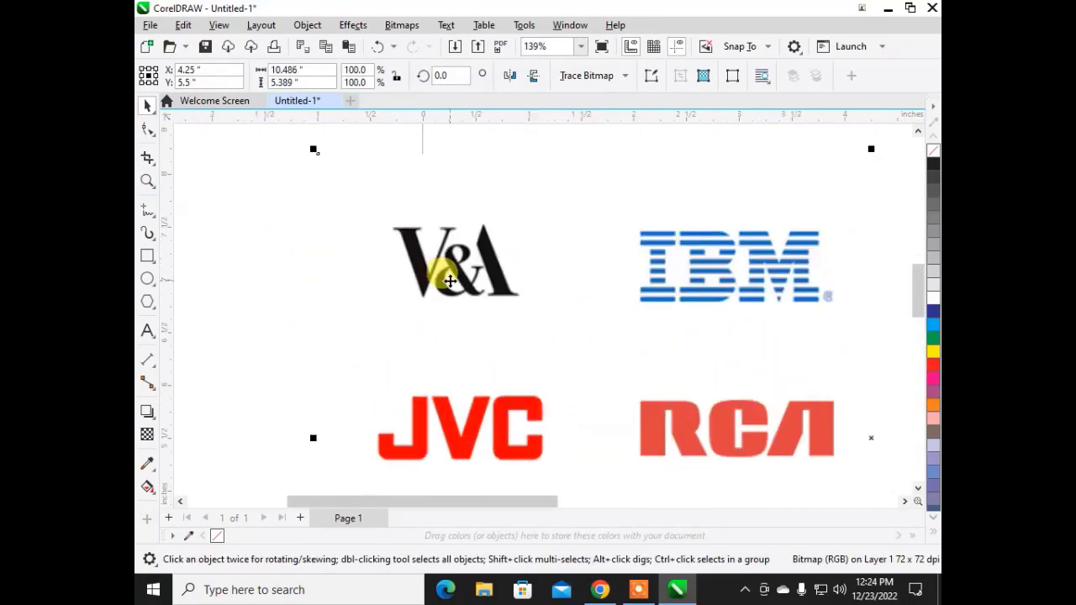
scroll(584, 396, down, 3)
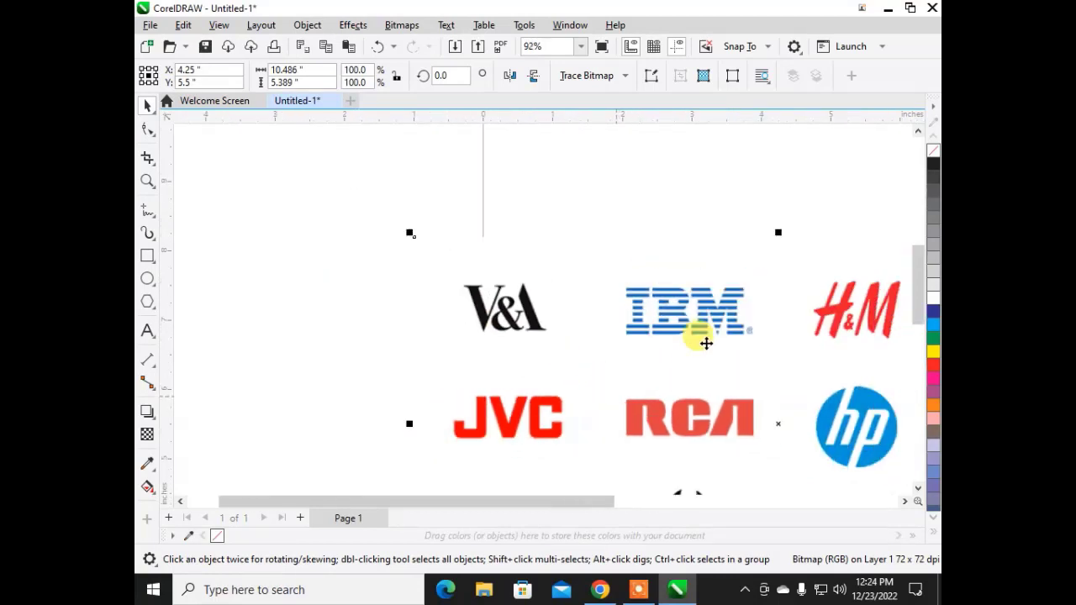
drag(702, 327, 564, 424)
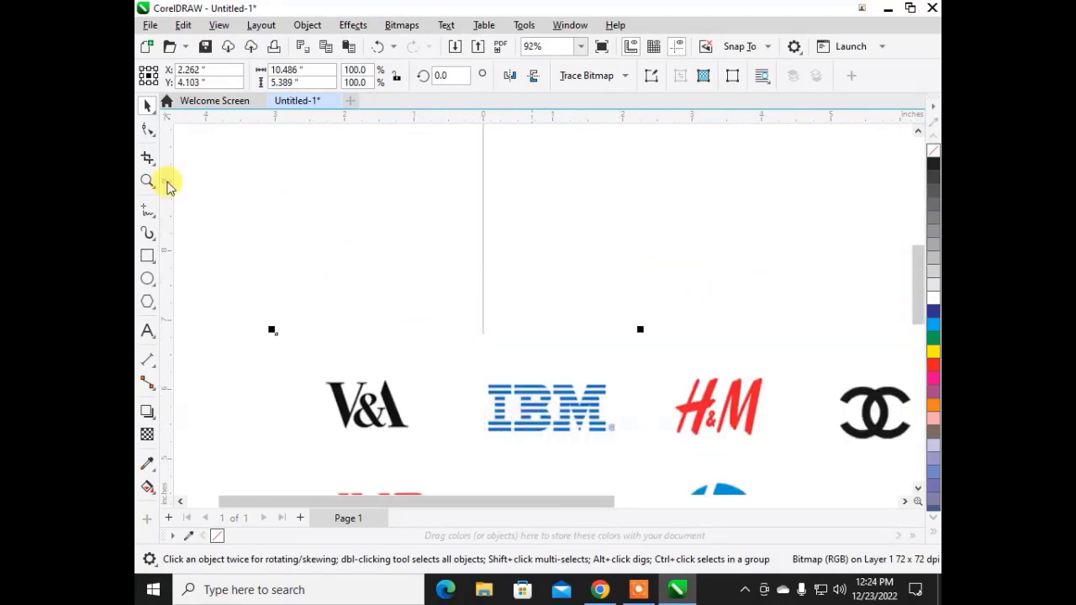
Add the artistic text "V&A" in the empty area above the pasted logos.
click(147, 330)
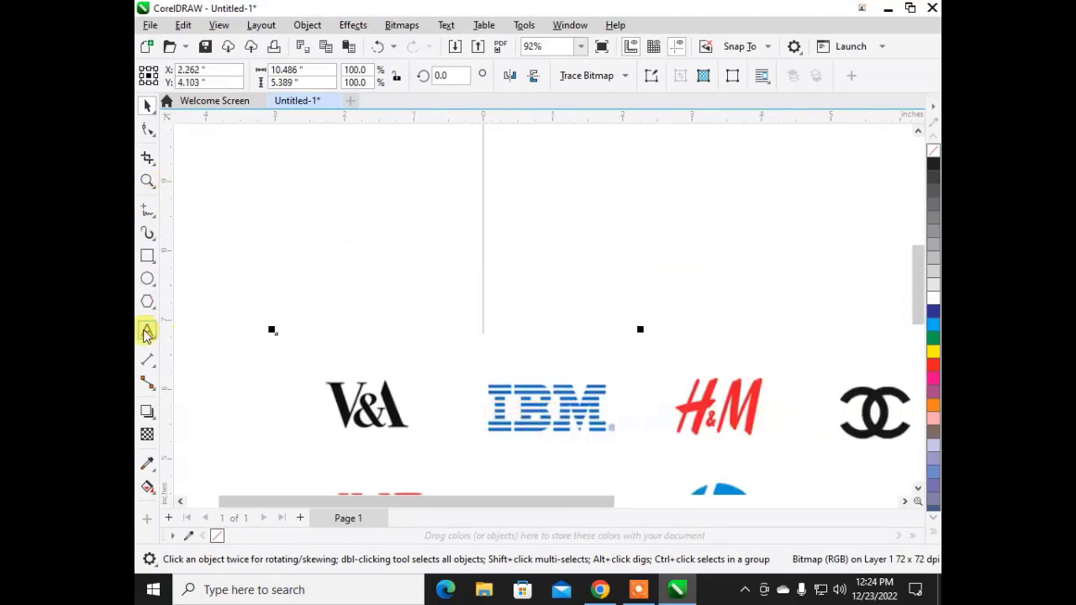
click(358, 217)
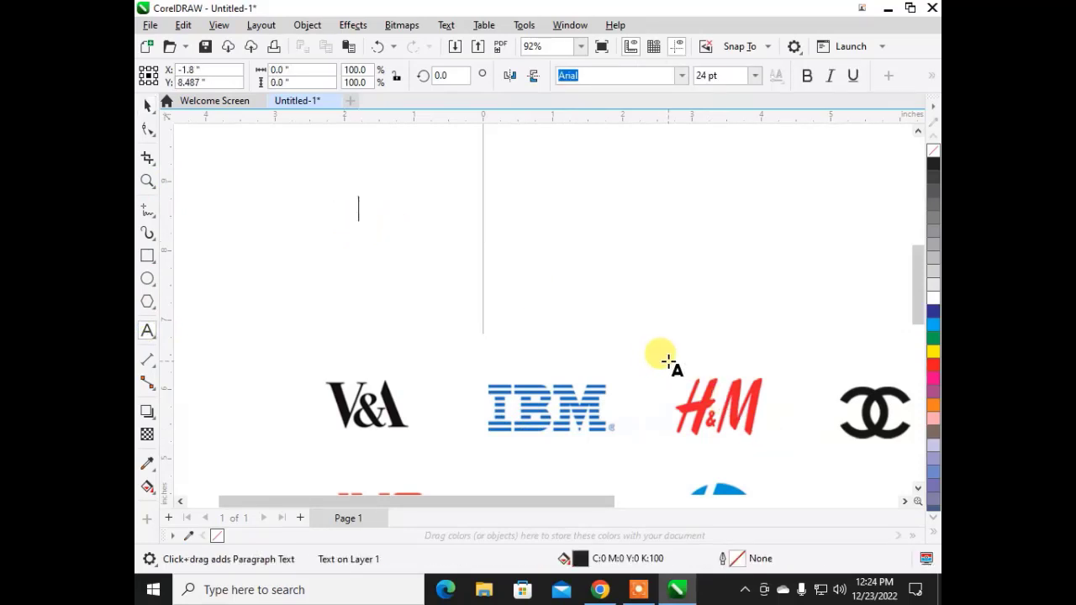
text(V&A)
key(Escape)
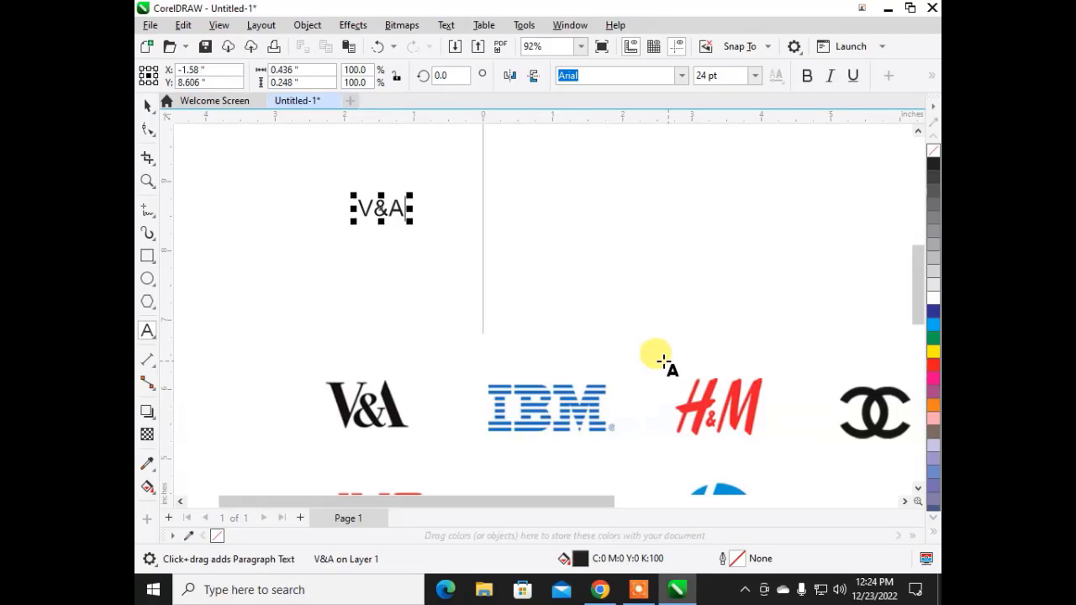
click(147, 104)
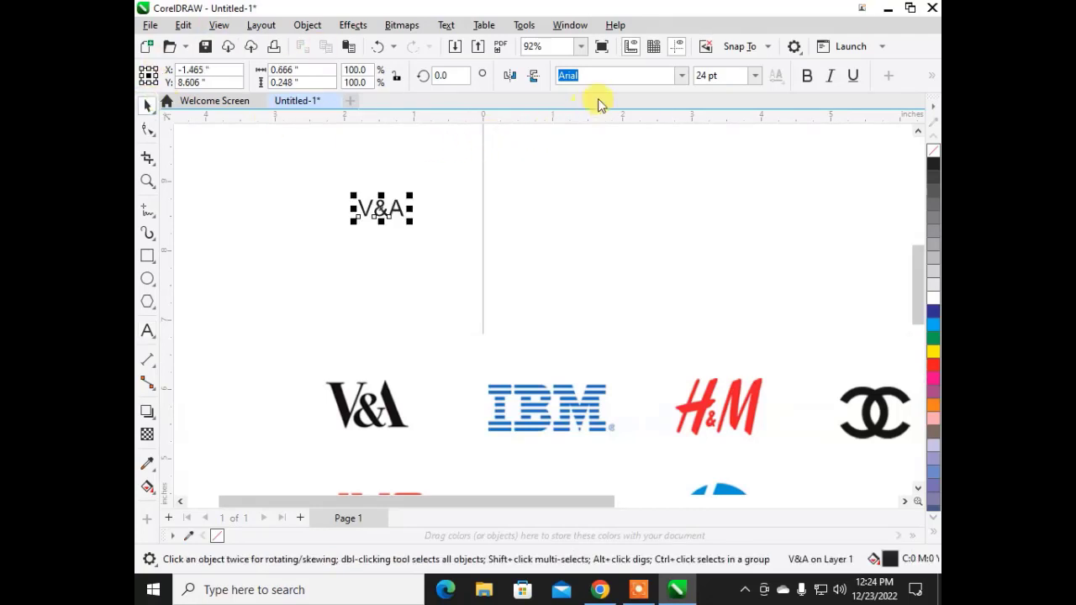
Set the font of the V&A text to regular Times New Roman.
click(682, 76)
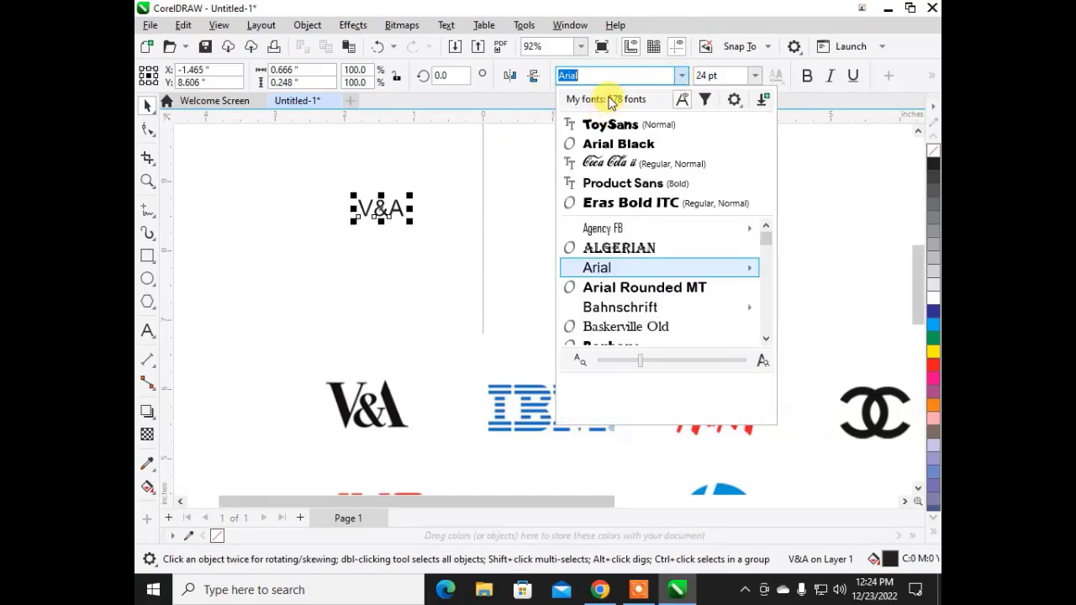
text(timr)
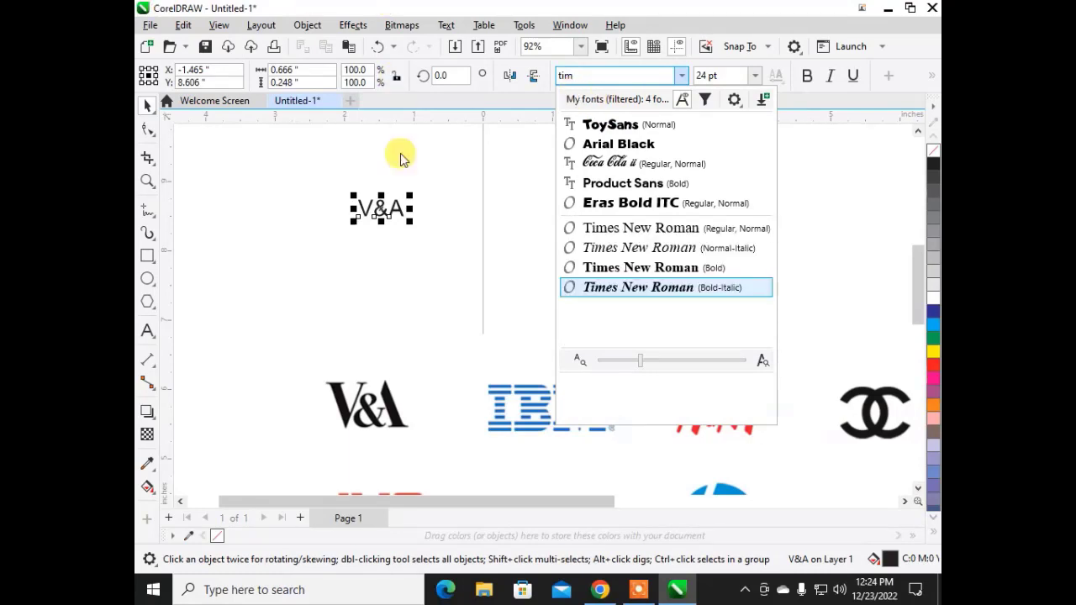
click(644, 232)
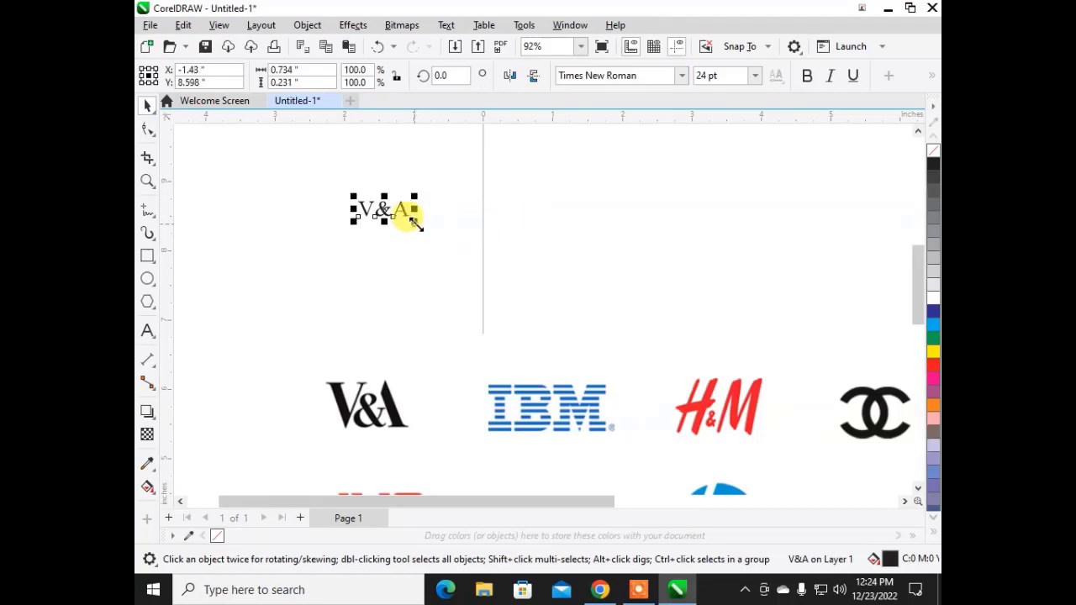
Enlarge the V&A text to about 96 pt and make it bold.
drag(408, 216, 571, 340)
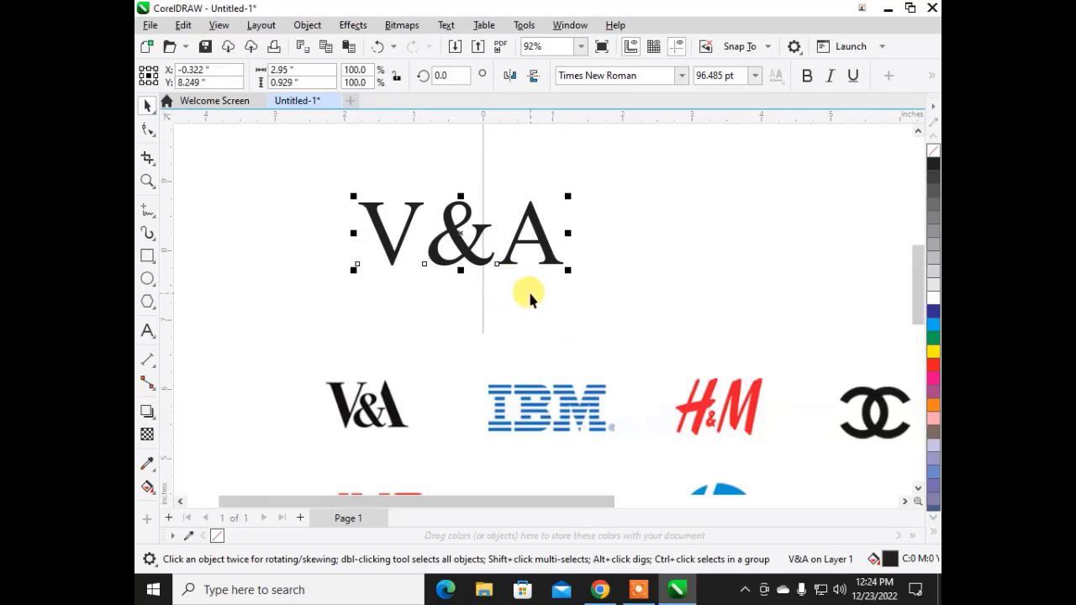
click(720, 76)
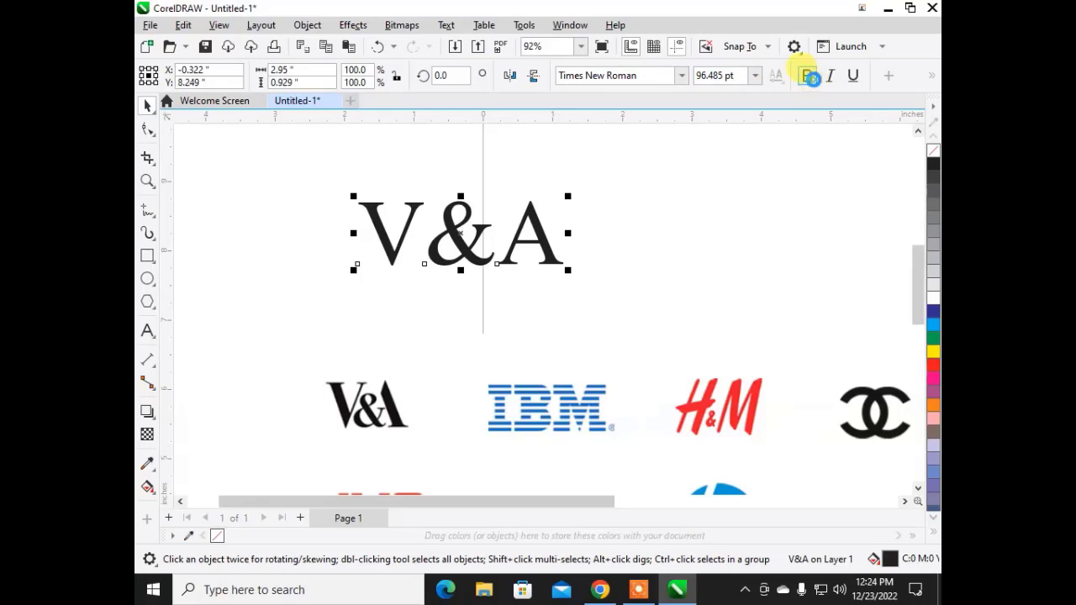
click(807, 75)
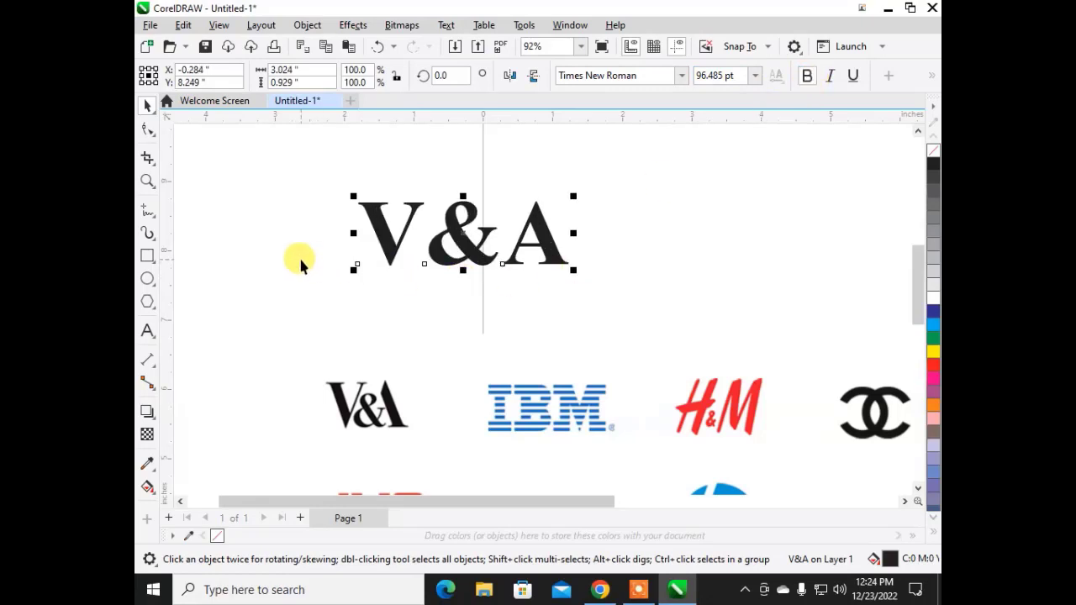
Break the V&A text apart into separate letters.
click(298, 256)
click(382, 250)
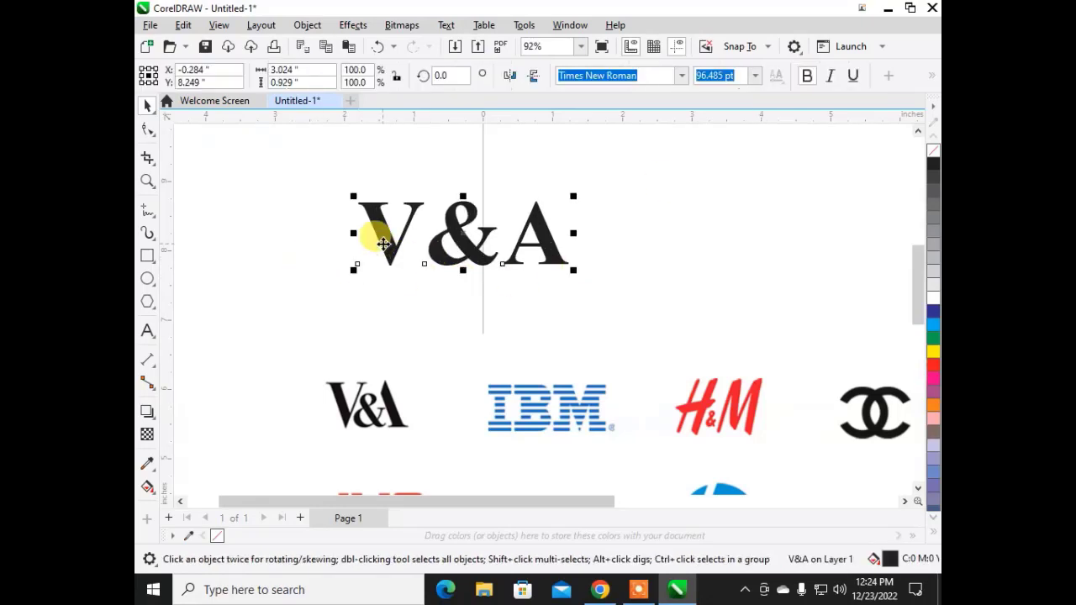
click(302, 25)
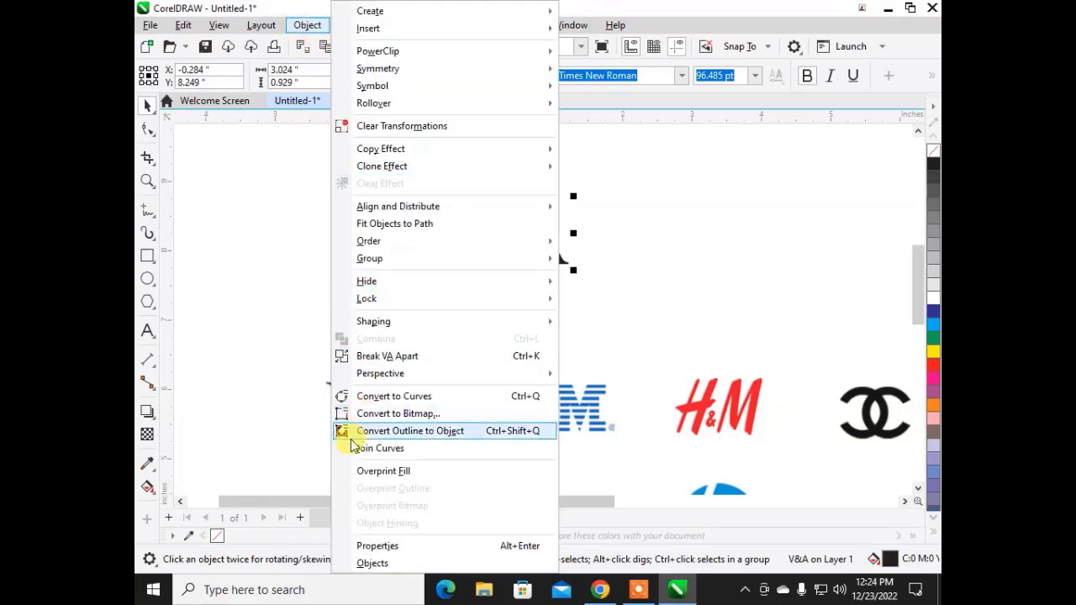
click(394, 365)
click(454, 265)
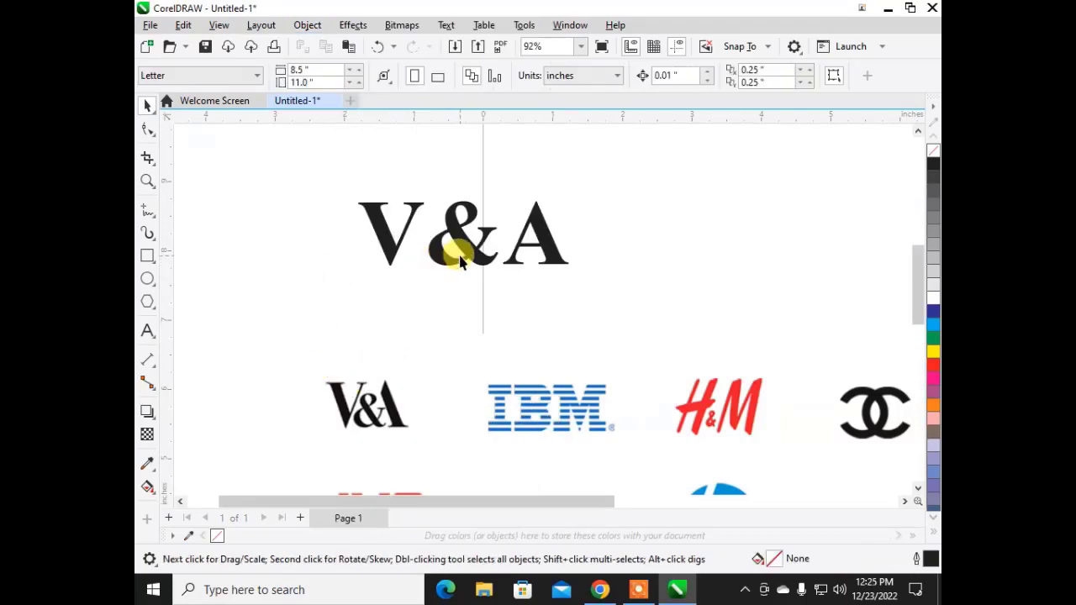
Shrink the ampersand to about 49 pt and nudge it left until it tucks against the lower part of the V.
click(461, 256)
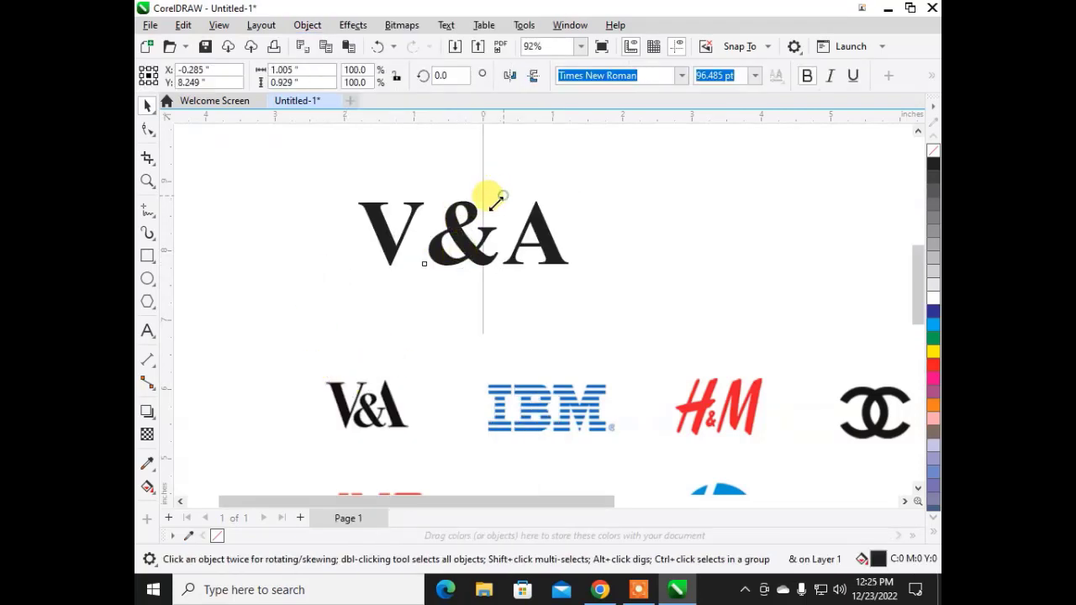
drag(489, 192, 423, 254)
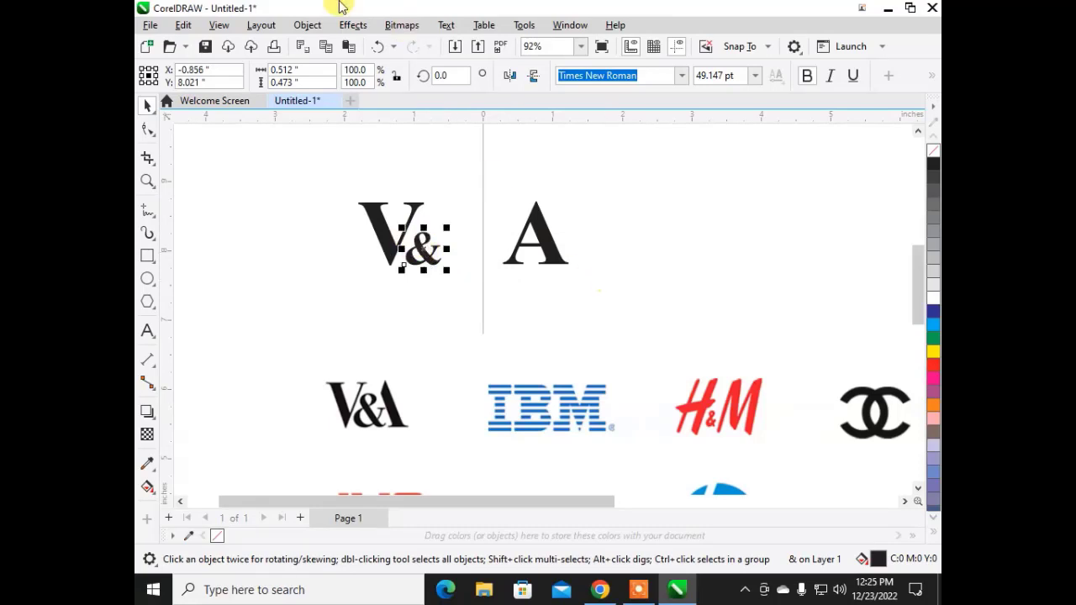
key(Left)
key(Left)
key(Left)
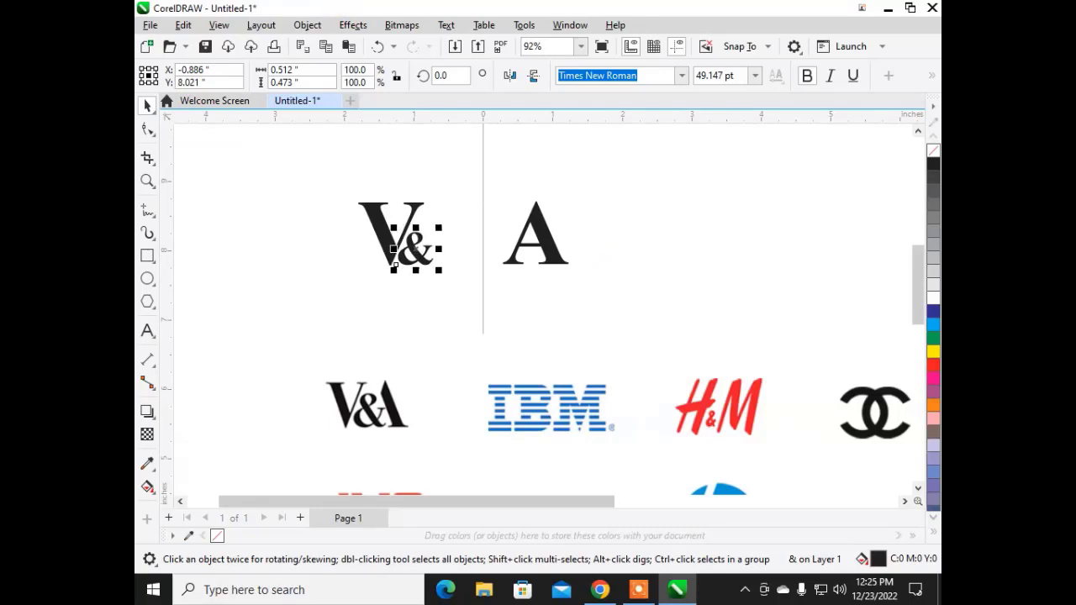
key(Left)
key(Left)
key(Left)
key(Left)
key(Left)
key(Left)
key(Left)
key(Left)
key(Left)
key(Left)
key(Left)
key(Left)
key(Right)
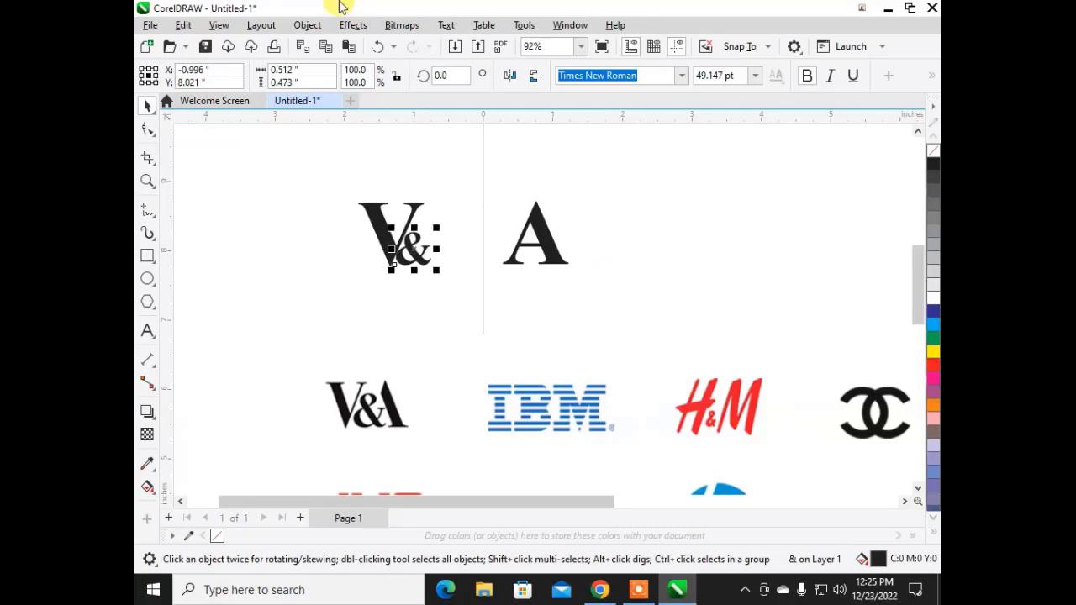
key(Right)
key(Right)
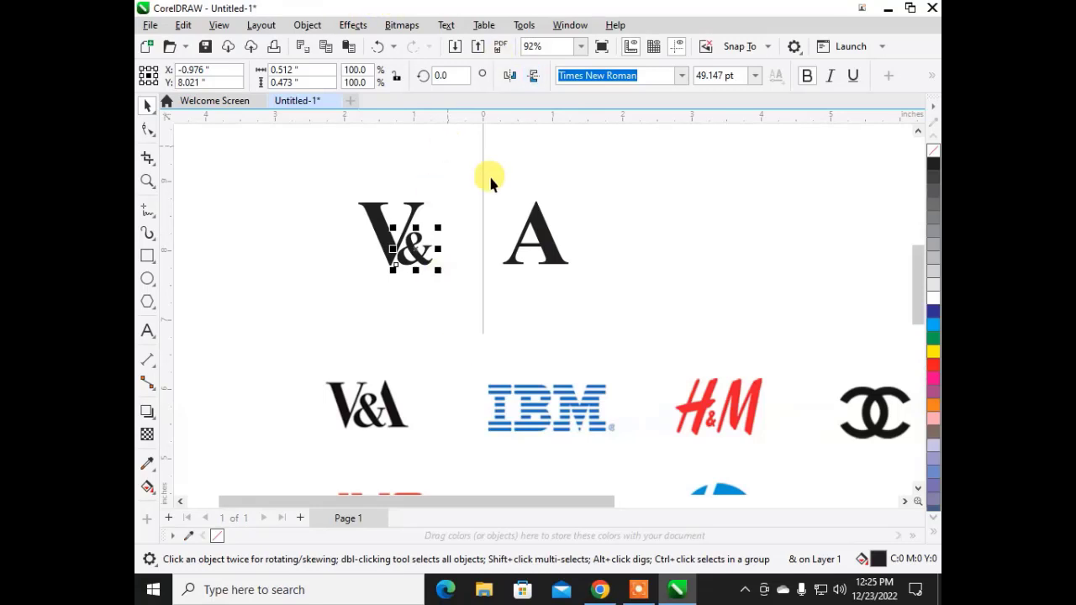
Nudge the letter A slightly left and convert it to curves.
click(558, 260)
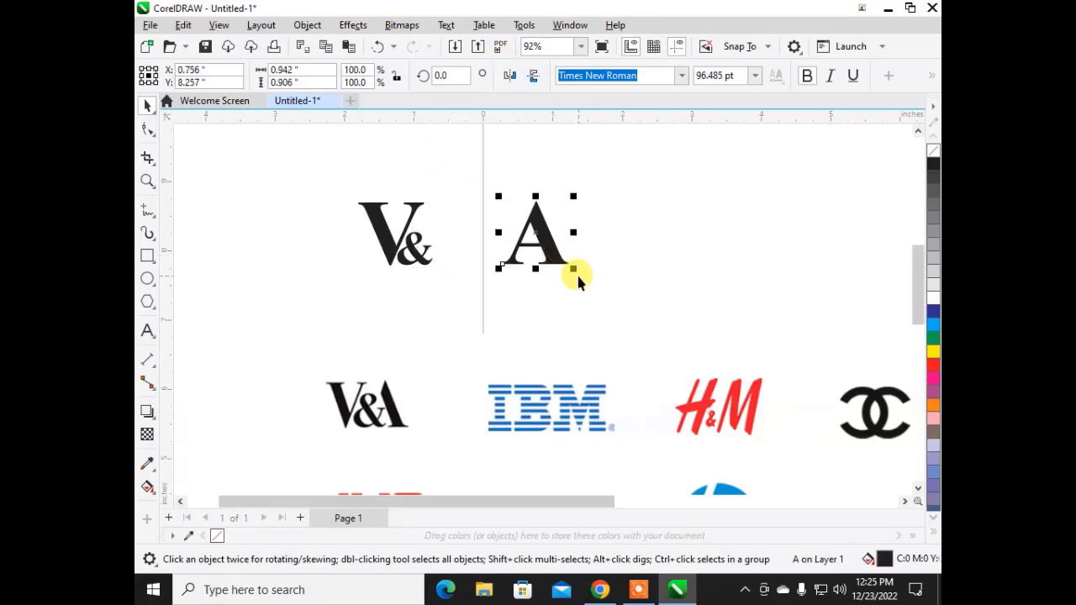
key(Left)
key(Left)
key(Left)
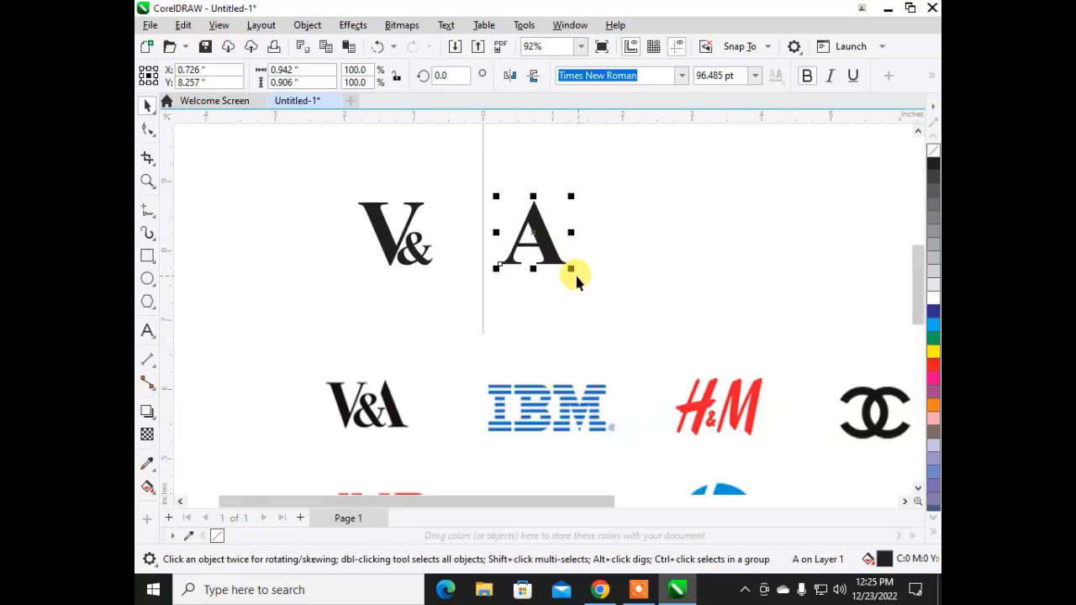
scroll(516, 216, up, 4)
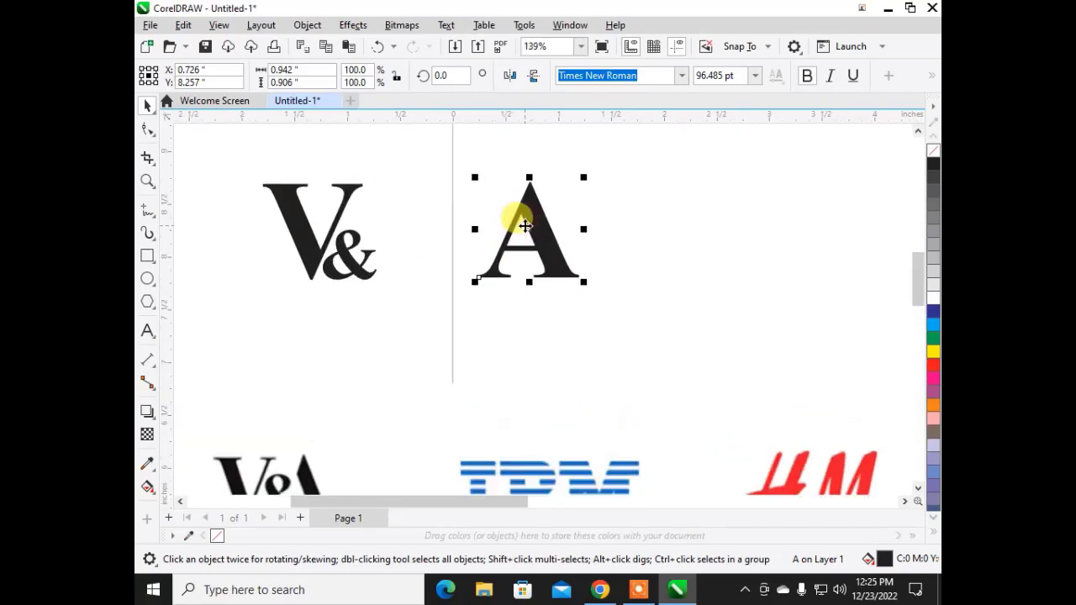
scroll(524, 226, up, 1)
click(147, 128)
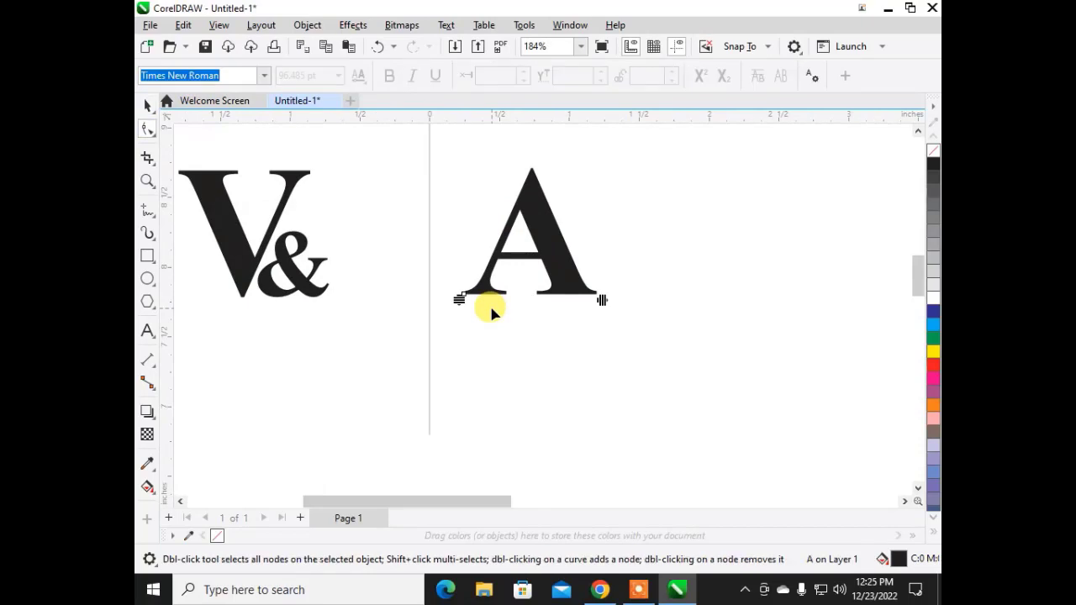
key(ctrl+q)
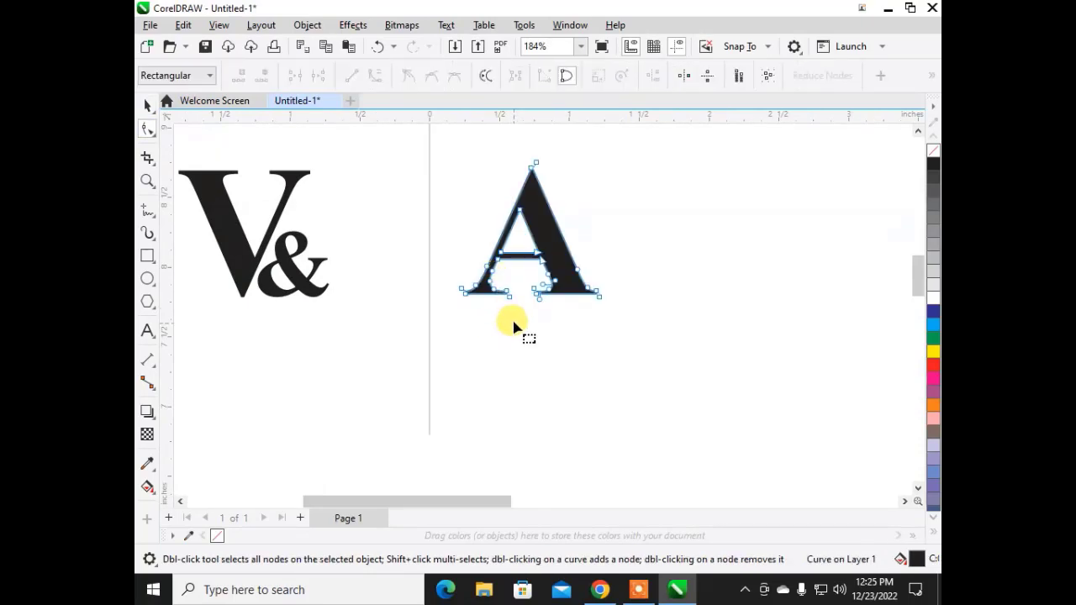
Delete the nodes forming the A's thin left leg and crossbar, and make the remaining inner edge a straight line.
drag(515, 322, 447, 243)
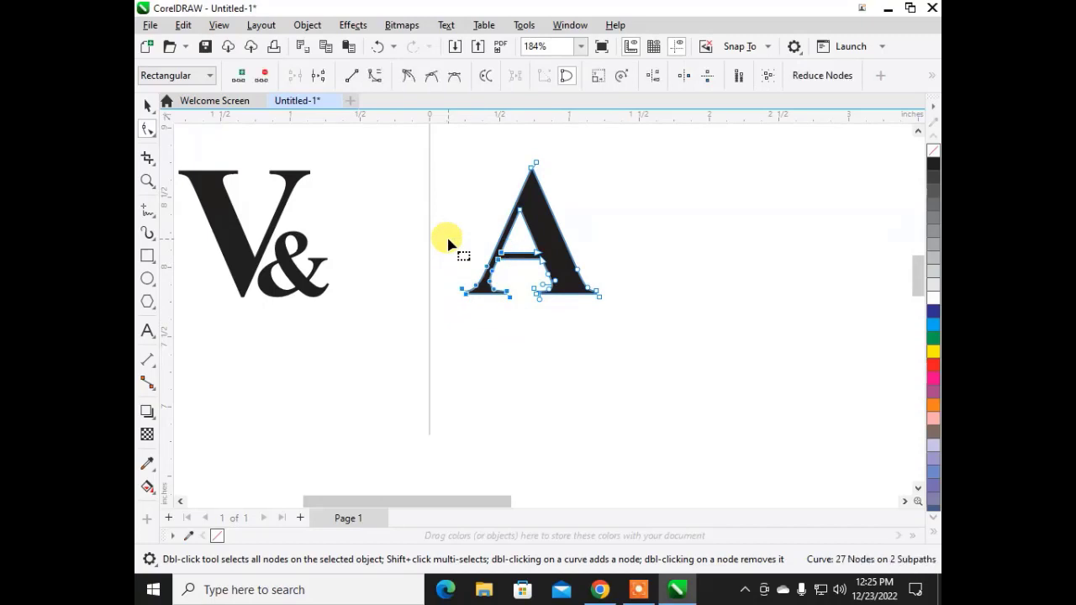
click(262, 76)
drag(514, 274, 482, 296)
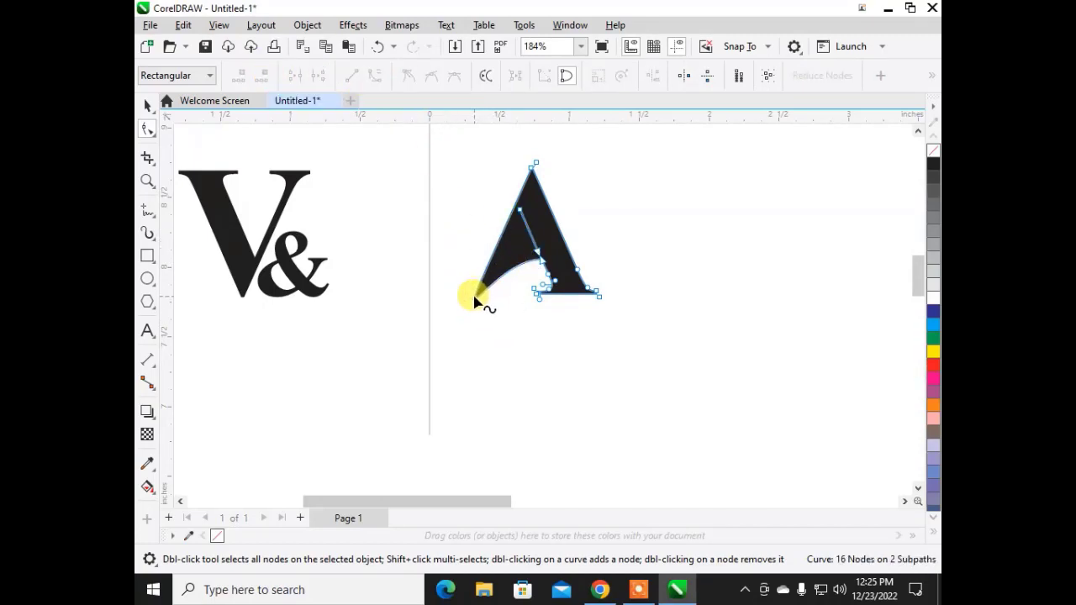
click(475, 297)
click(349, 77)
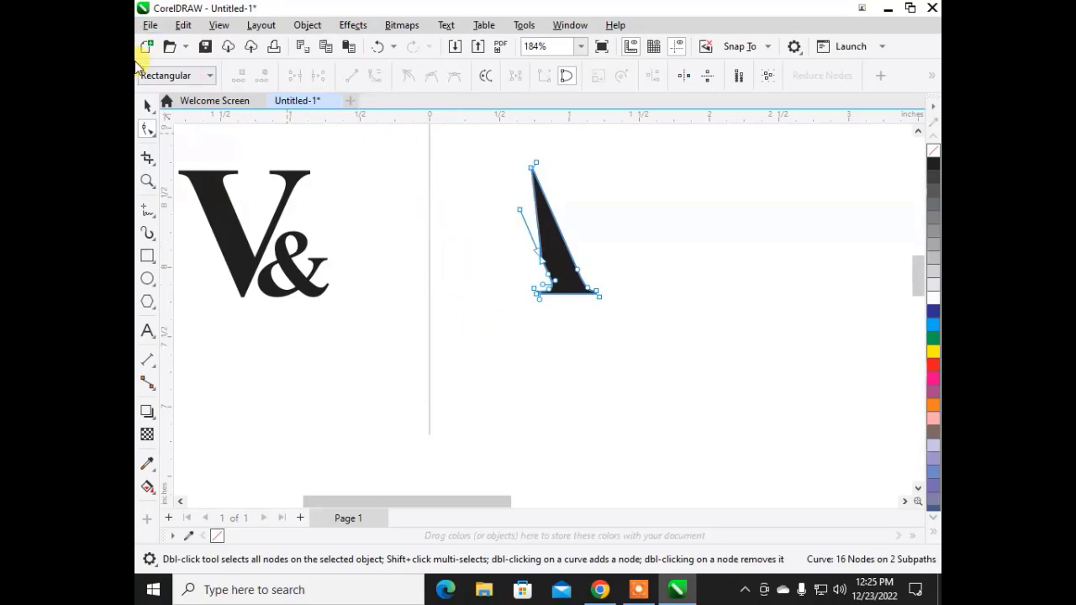
Nudge the cut-down A left until its foot meets the ampersand, then deselect it.
click(147, 104)
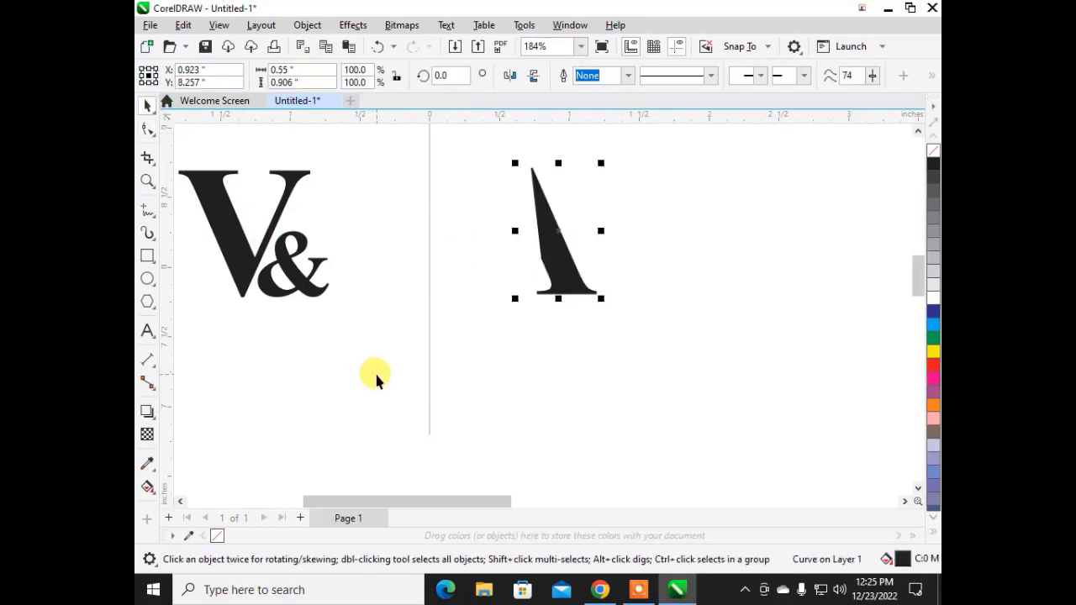
key(Left)
key(Left)
key(Left)
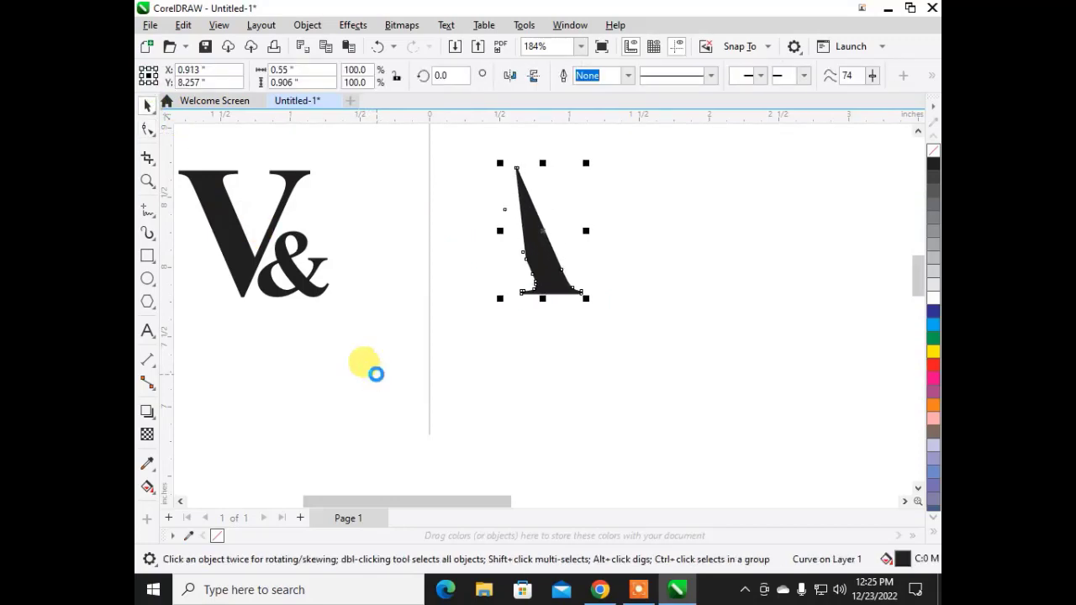
key(Left)
key(Left)
key(Left)
key(Left)
key(Left)
key(Left)
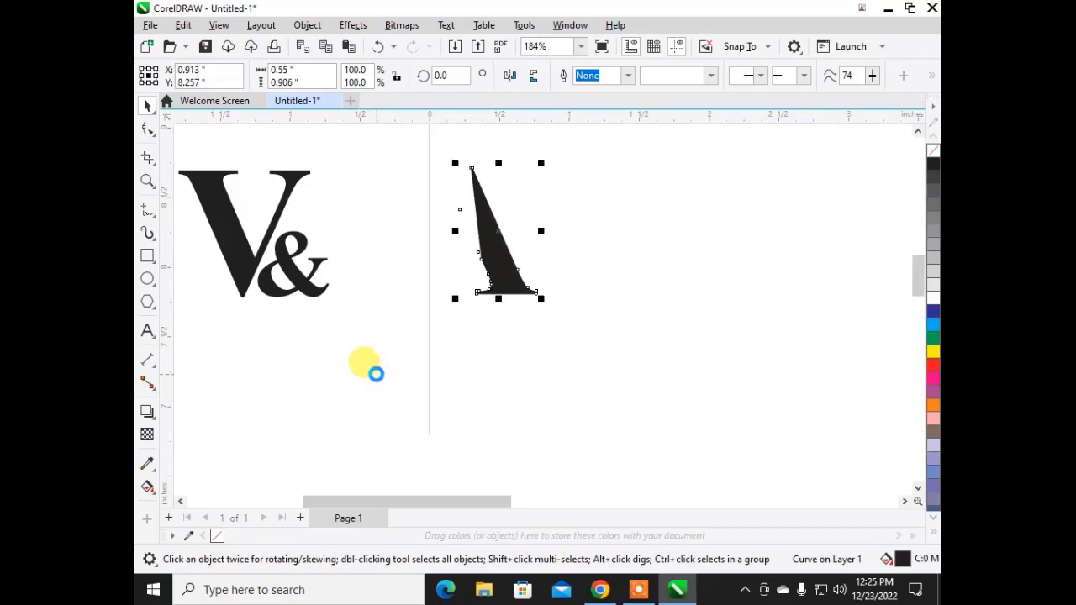
key(Left)
key(Left)
key(Left)
key(Left)
key(Left)
key(Left)
key(Left)
key(Left)
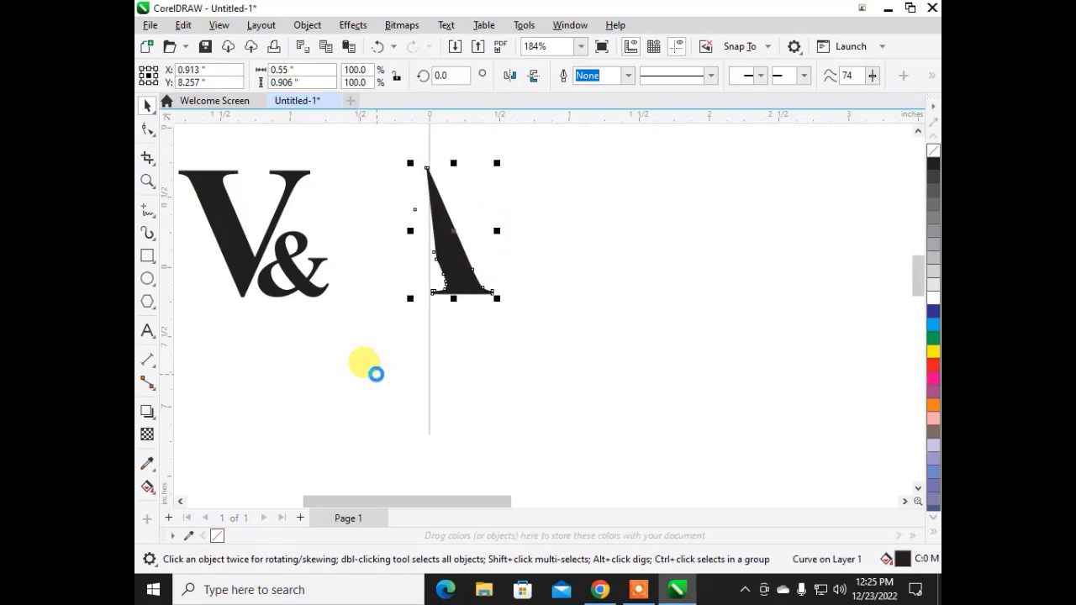
key(Left)
key(Left)
key(Left)
key(Left)
key(Left)
key(Left)
key(Left)
key(Left)
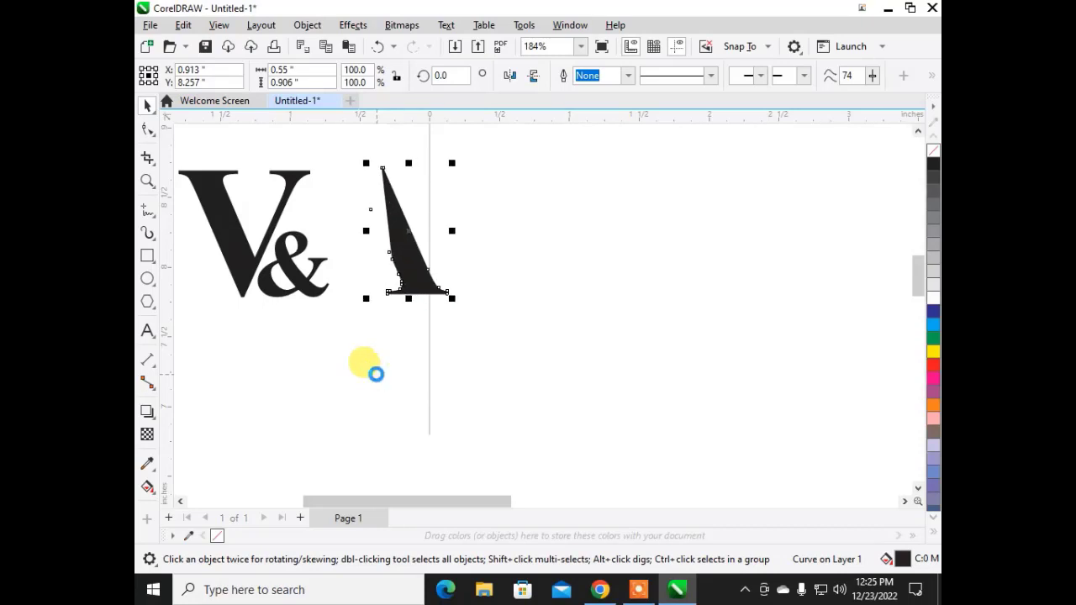
key(Left)
key(Left)
key(Left)
key(Left)
key(Left)
key(Left)
key(Left)
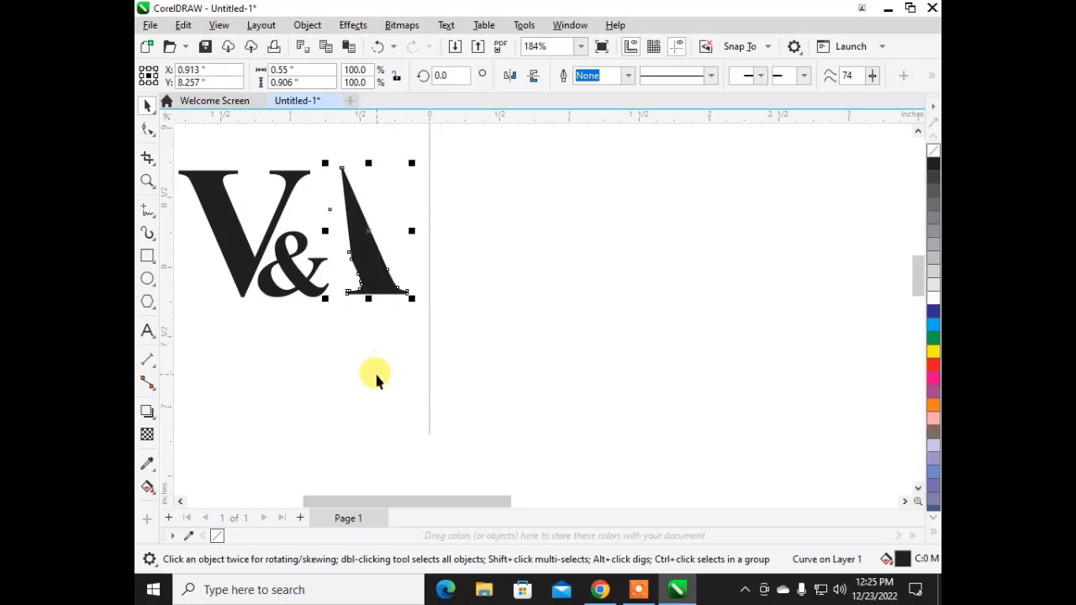
key(Left)
key(Left)
key(Left)
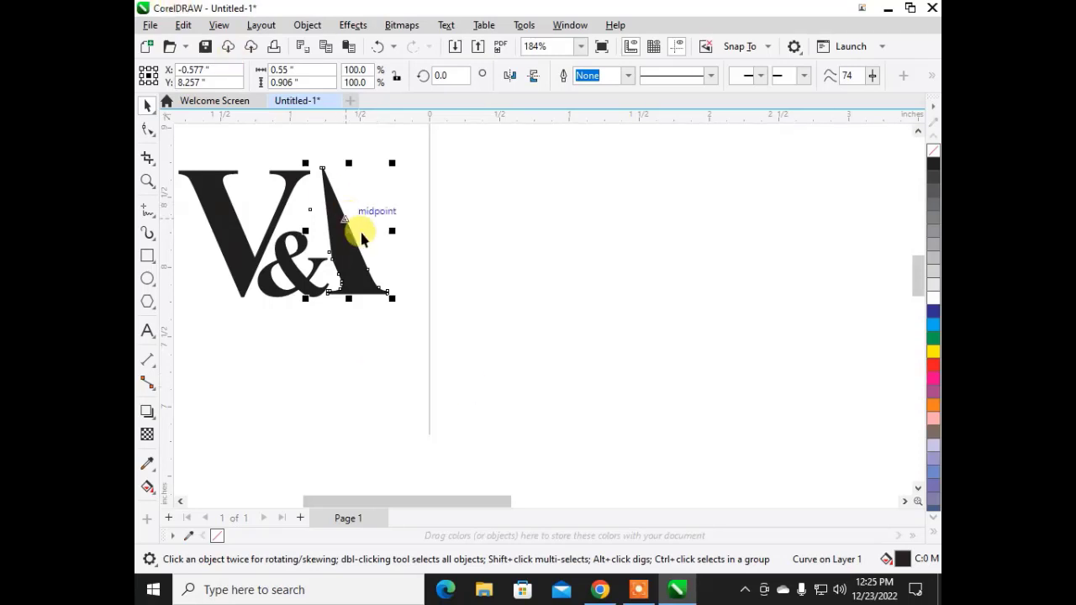
click(521, 295)
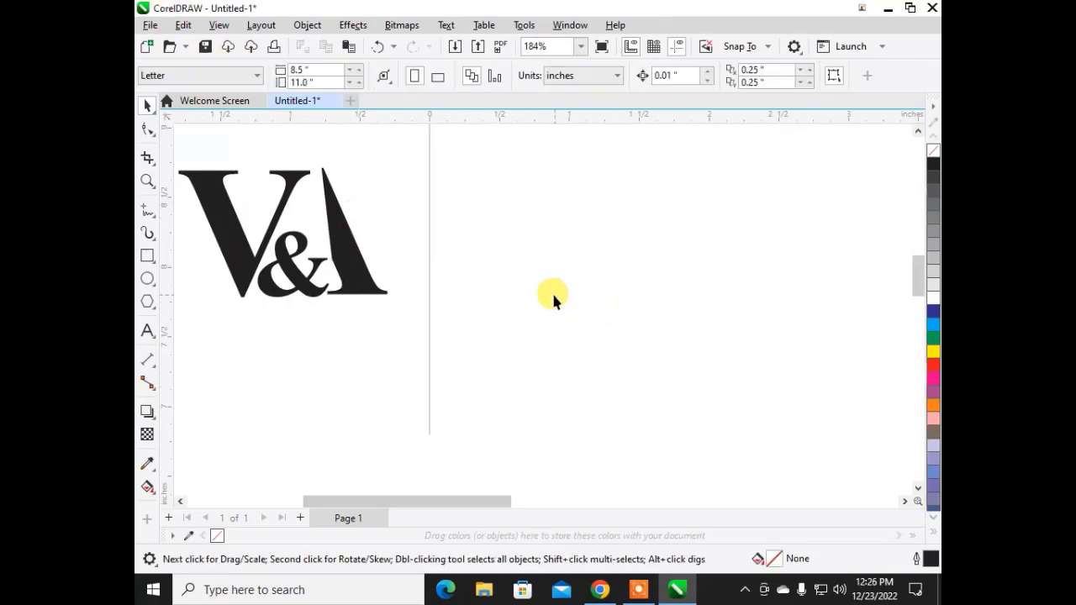
Add the artistic text IBM on the page above the reference logos.
scroll(552, 293, down, 2)
scroll(342, 450, up, 2)
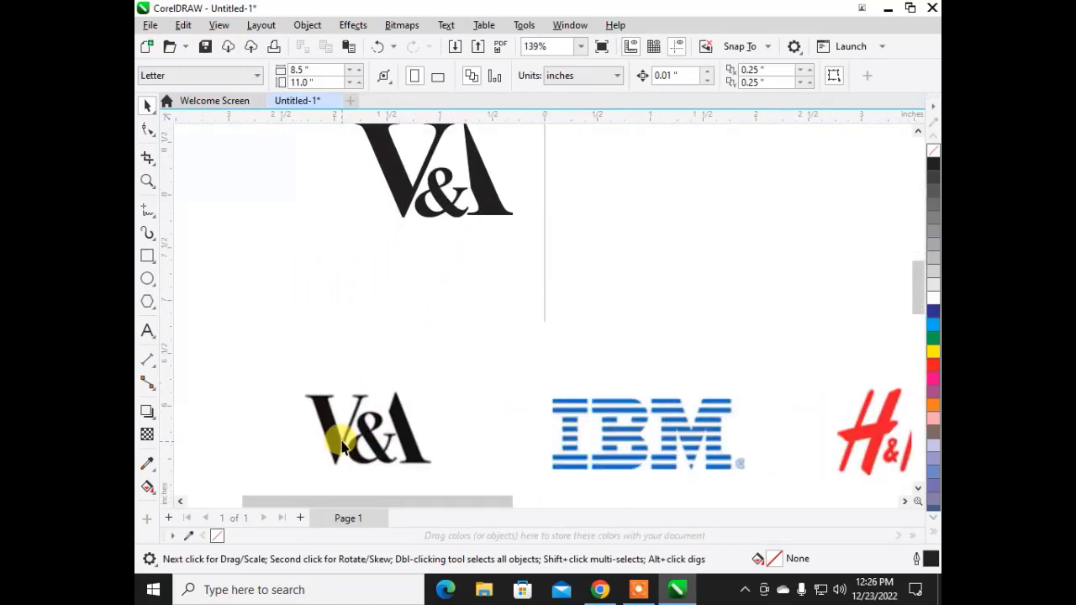
scroll(342, 434, down, 2)
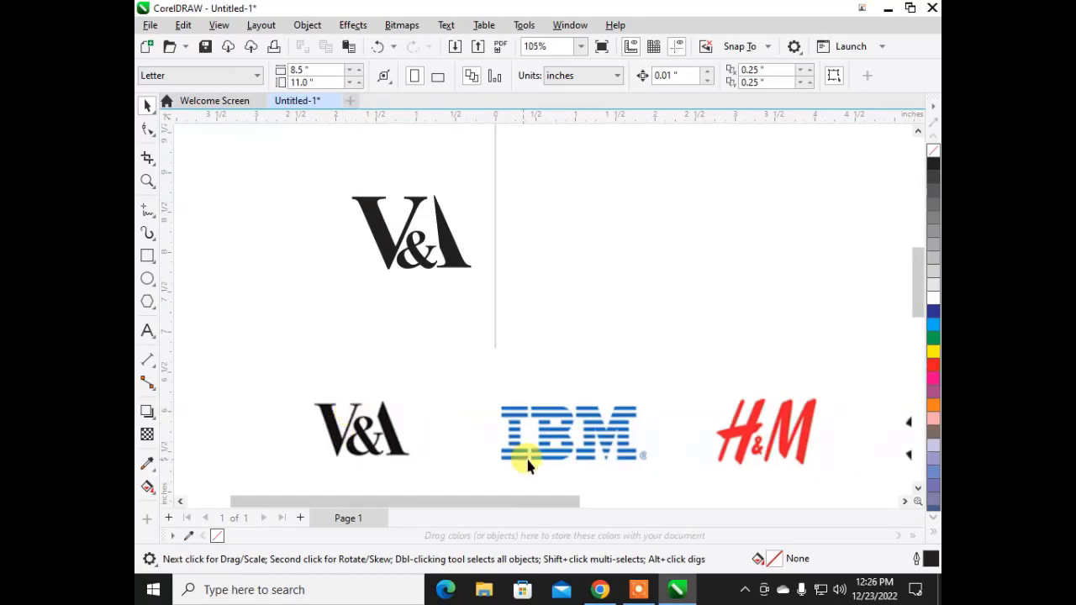
scroll(668, 444, up, 2)
scroll(432, 439, down, 3)
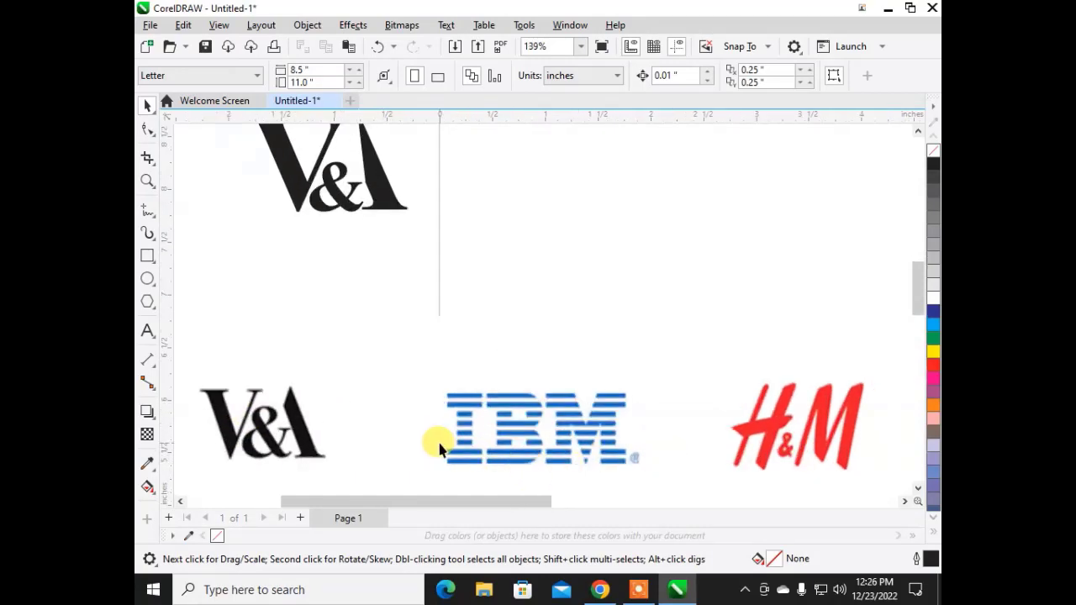
click(145, 332)
click(649, 364)
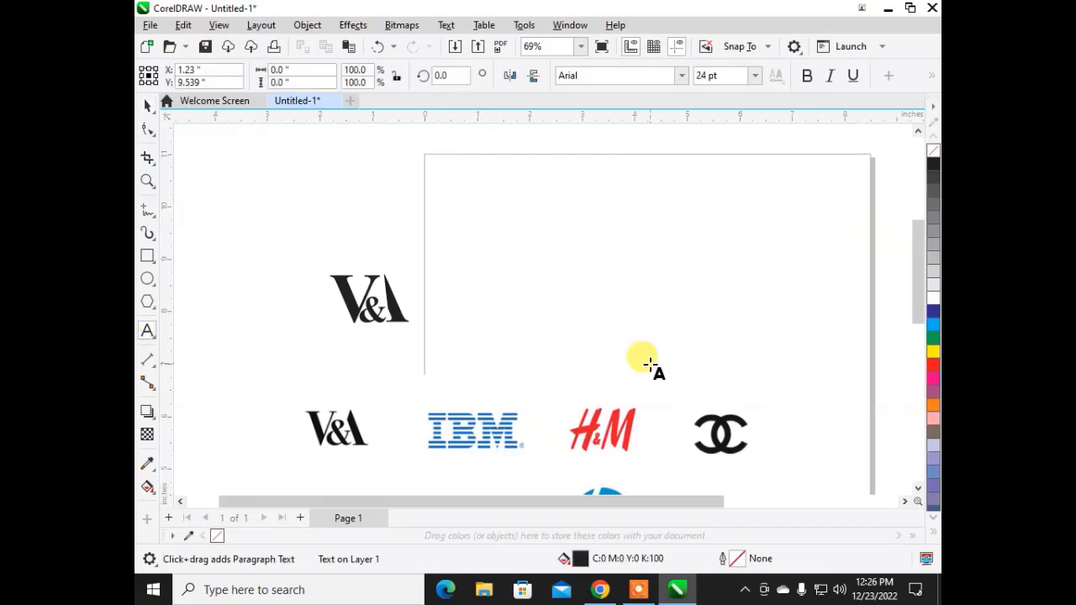
text(IBM)
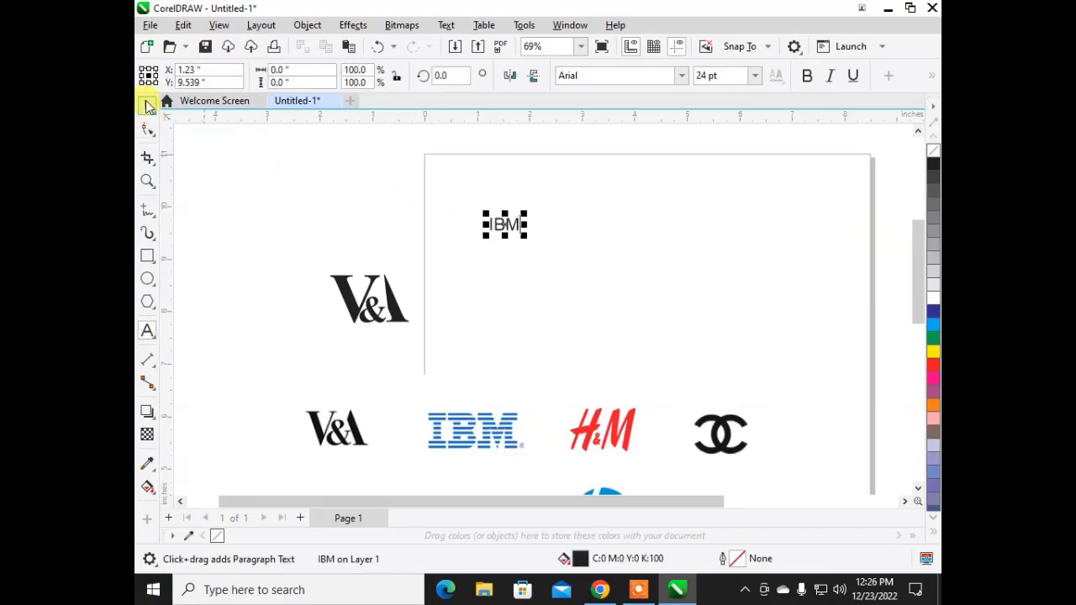
Set the font of the IBM text to Times New Roman.
click(684, 76)
click(683, 75)
click(644, 122)
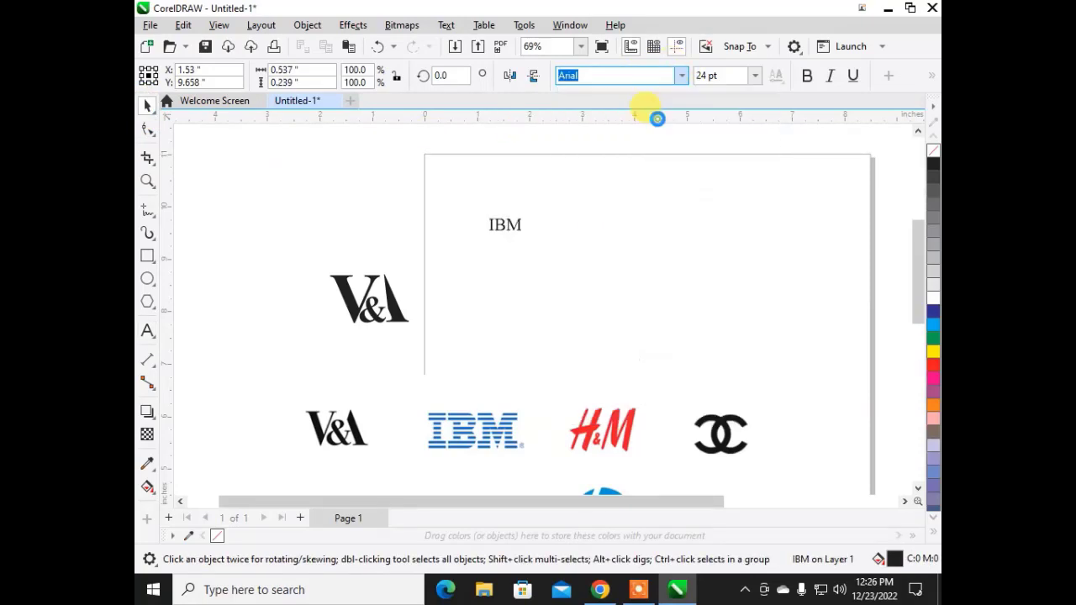
Enlarge the IBM text to about 174 pt in bold and fill it with blue (C100 M100 Y0 K0).
drag(525, 238, 715, 344)
click(807, 75)
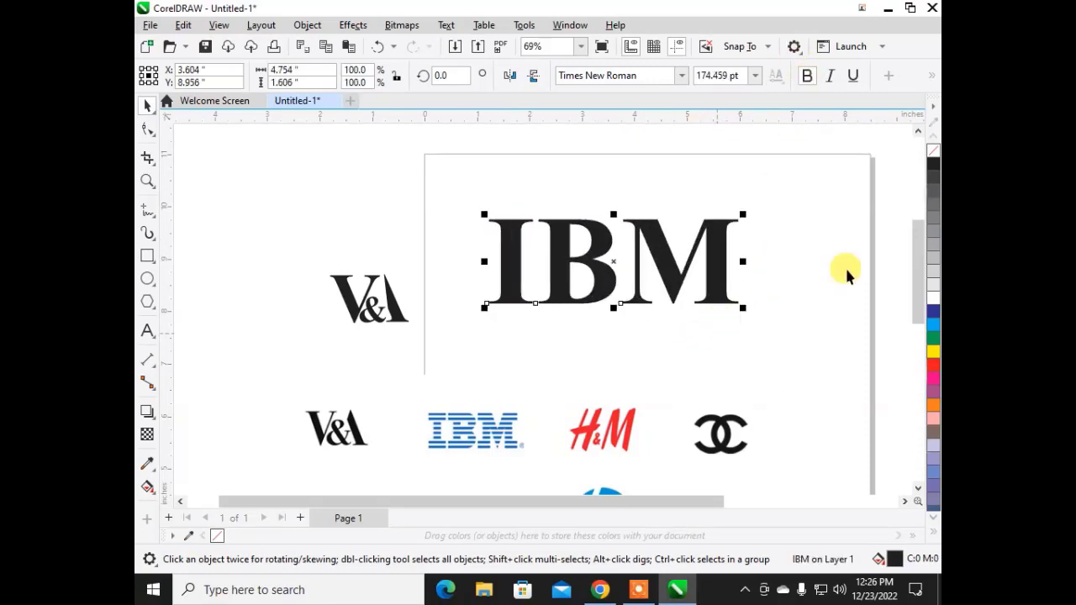
click(931, 311)
Draw a thin horizontal rectangle about 5.98 by 0.05 inches and move it across the upper part of the IBM letters.
scroll(706, 248, up, 3)
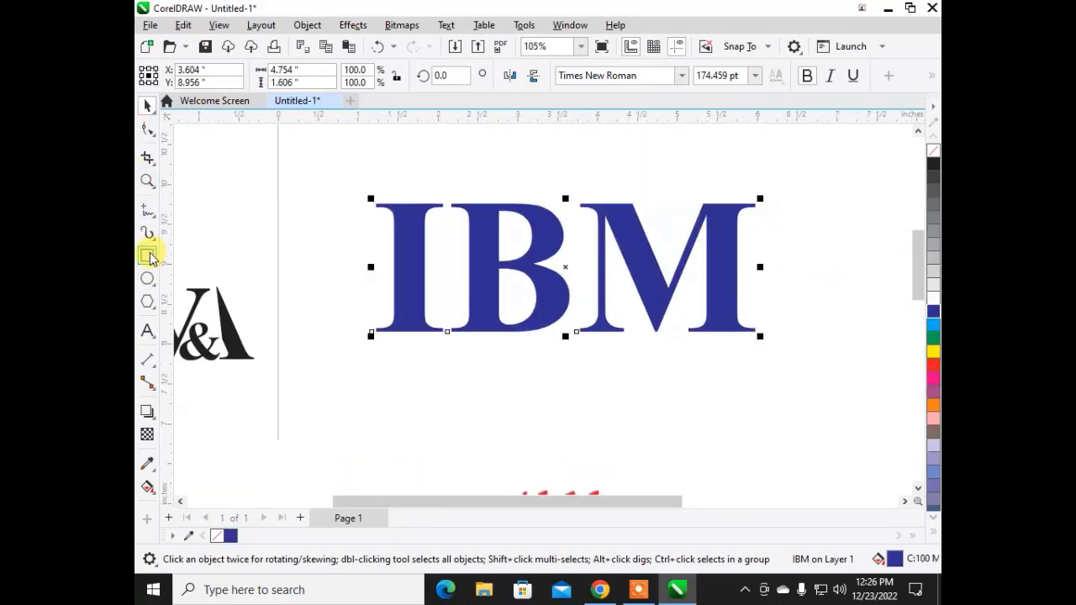
key(F6)
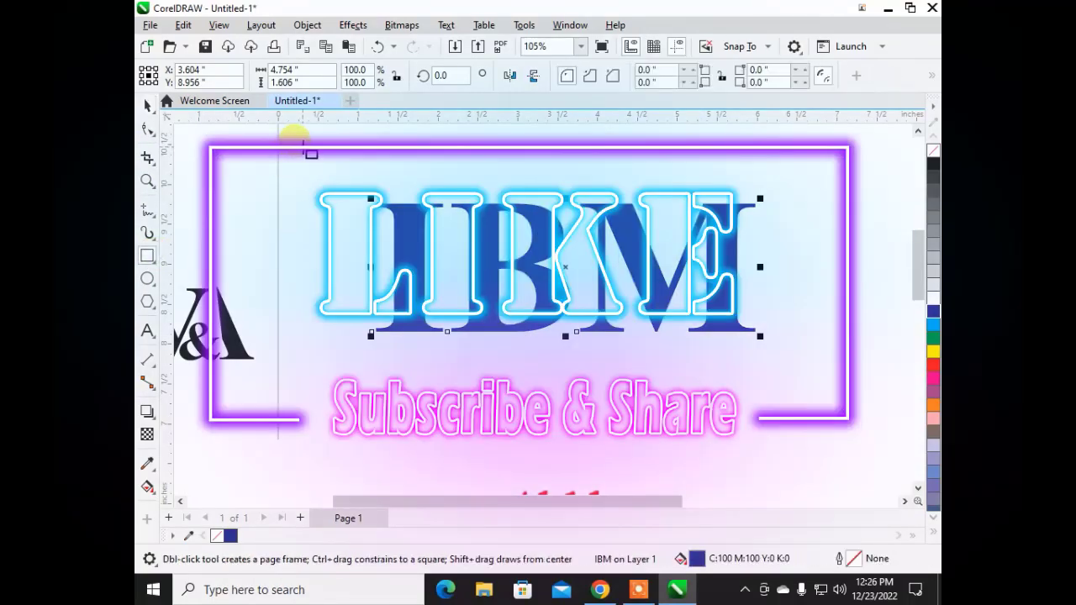
drag(302, 148, 782, 151)
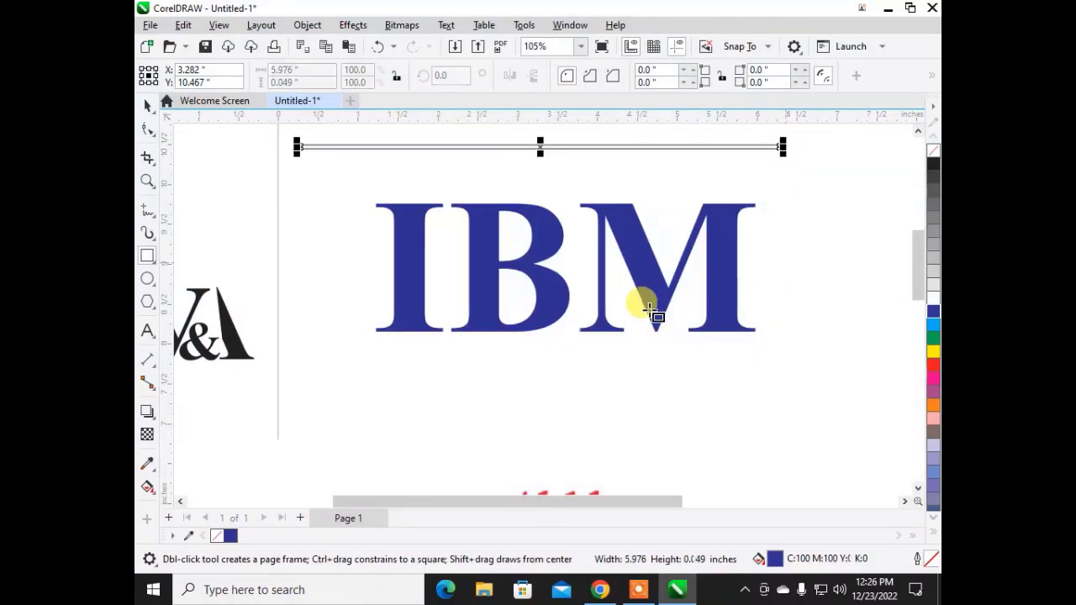
click(146, 104)
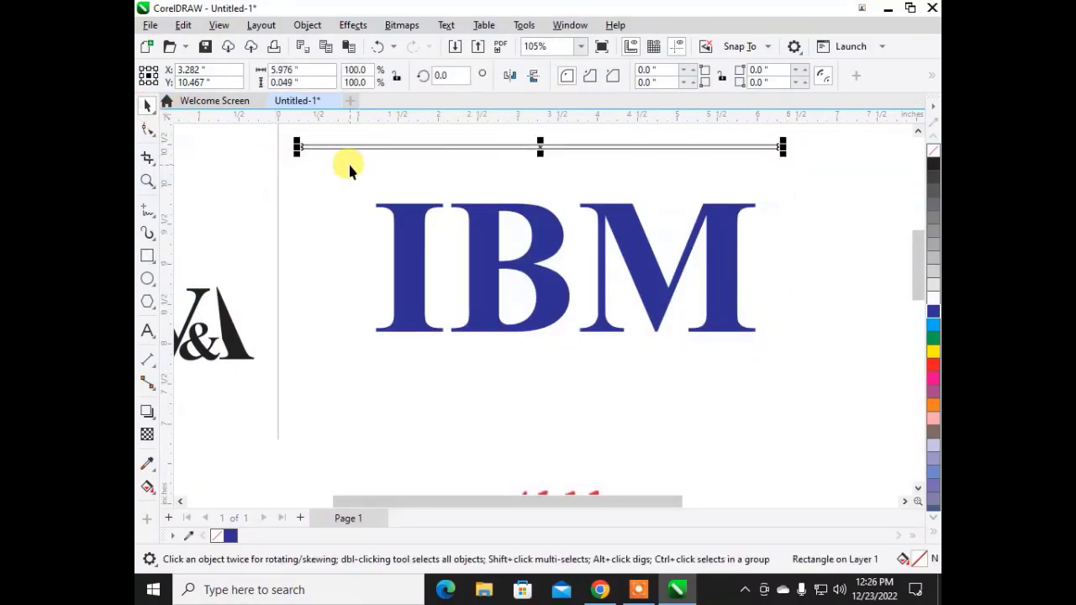
drag(366, 148, 377, 225)
Change the font of the IBM text to Bernard MT Condensed.
click(402, 285)
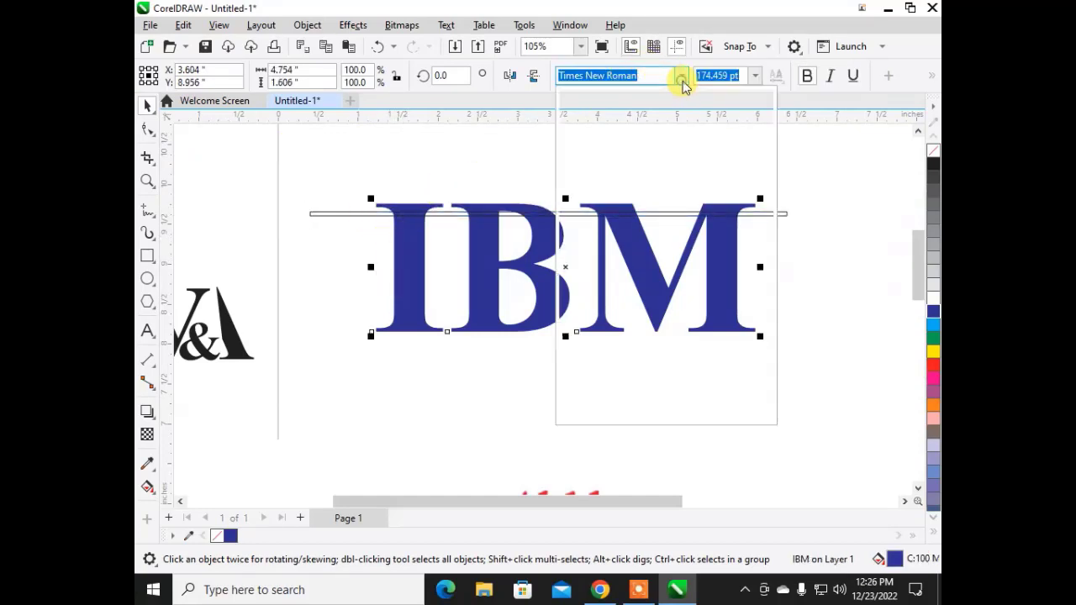
click(682, 77)
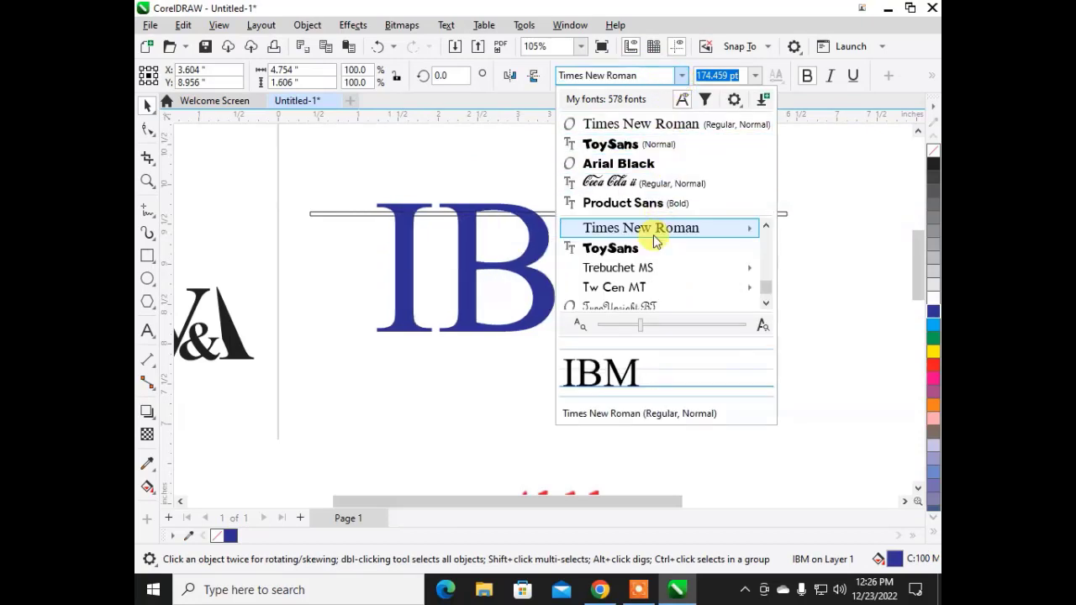
scroll(653, 233, down, 6)
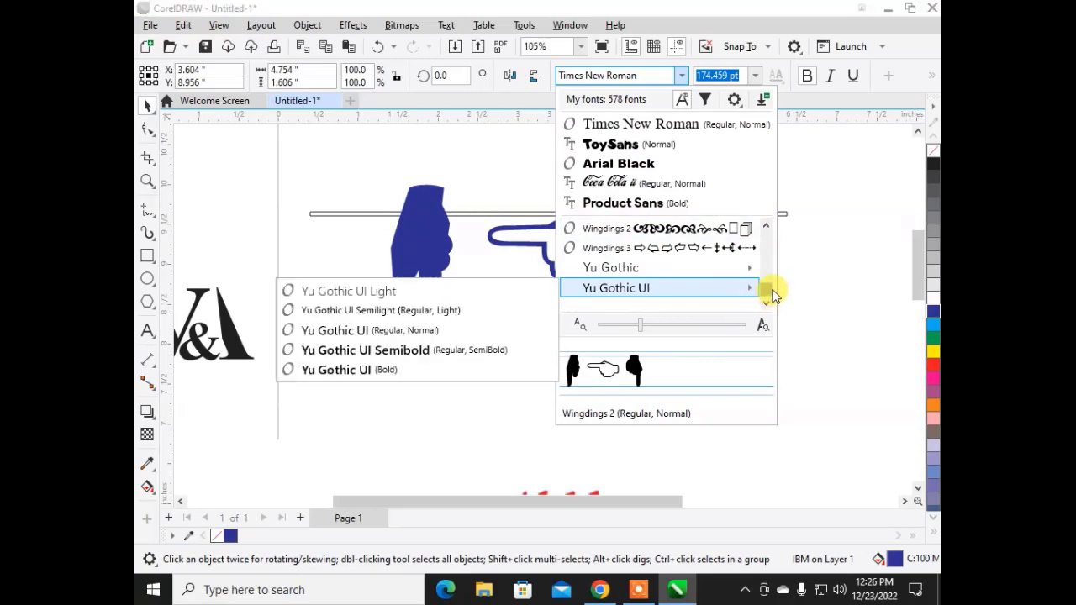
drag(768, 287, 770, 226)
mouse_move(696, 243)
scroll(681, 238, down, 1)
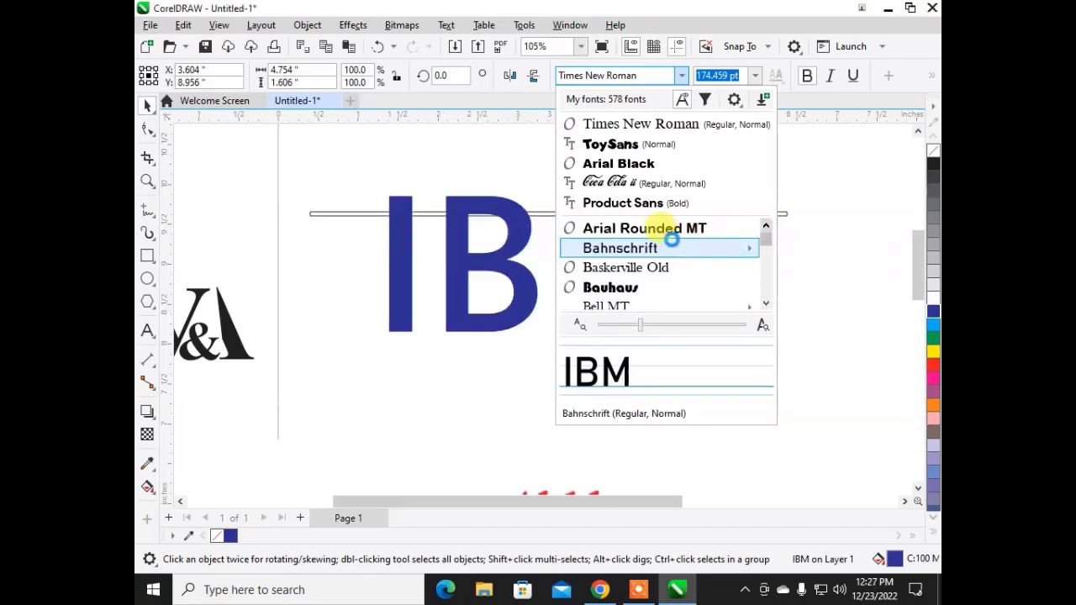
scroll(669, 252, down, 1)
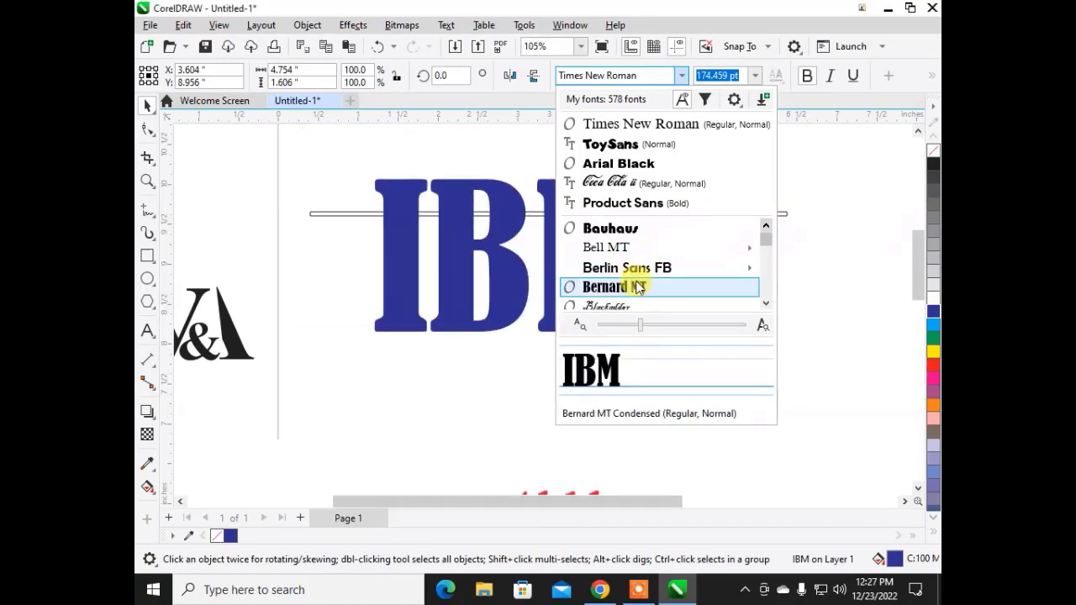
click(638, 287)
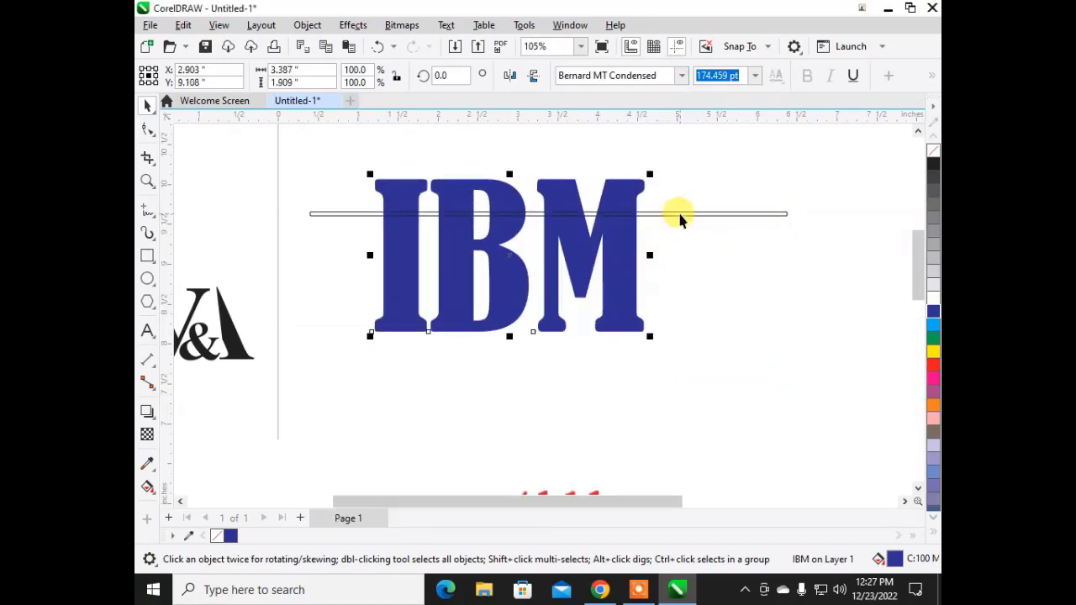
Move the thin rectangle up so it crosses the top serifs of the IBM letters.
drag(679, 215, 673, 186)
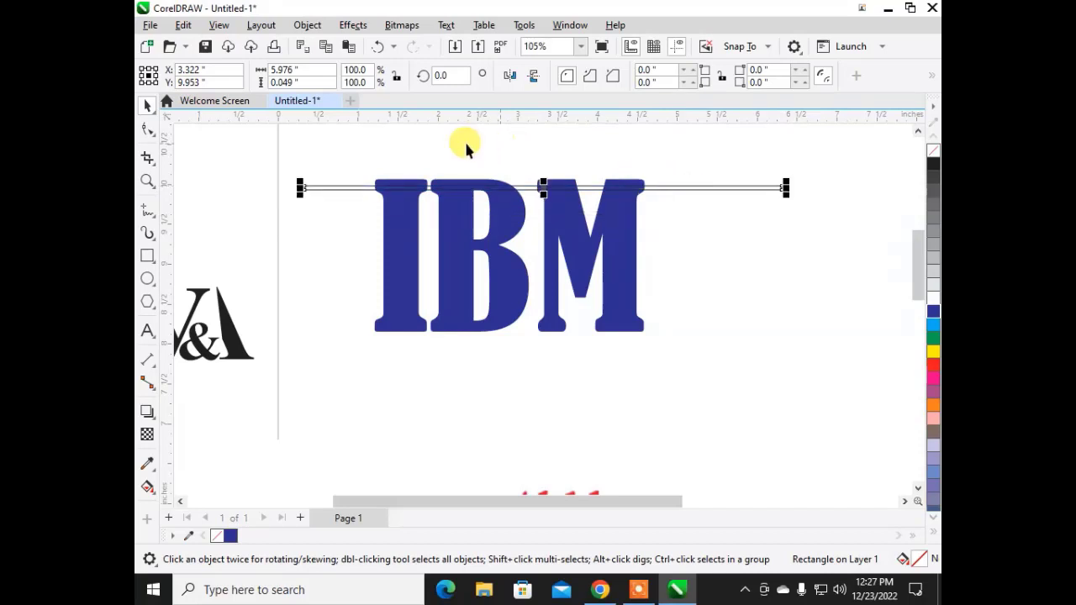
scroll(404, 141, up, 4)
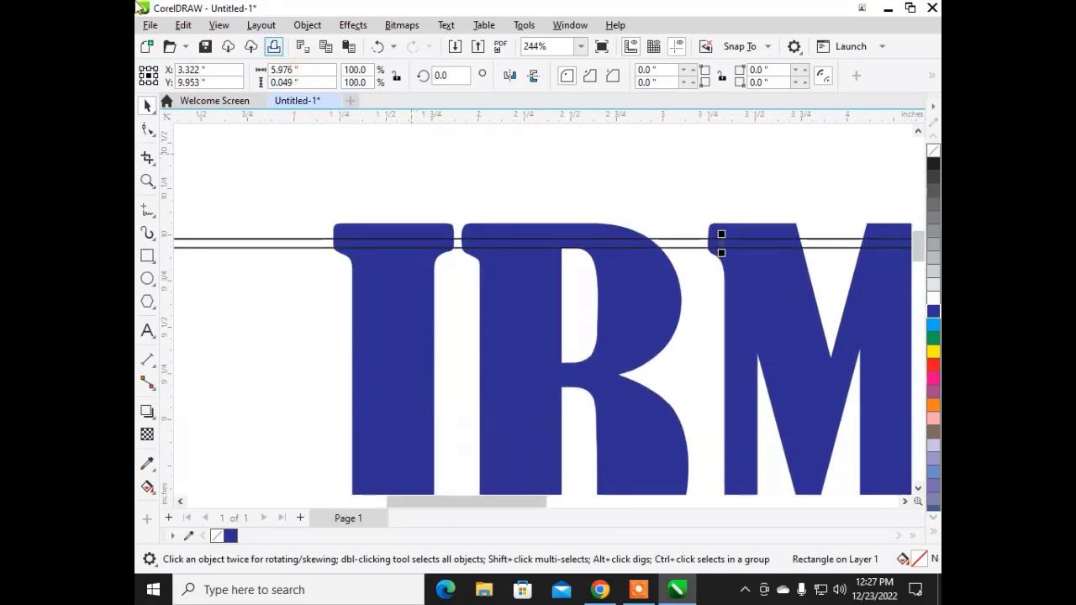
Nudge the thin rectangle up near the top edge of the IBM letters and place a copy about 0.11 inches below it.
key(Up)
key(Up)
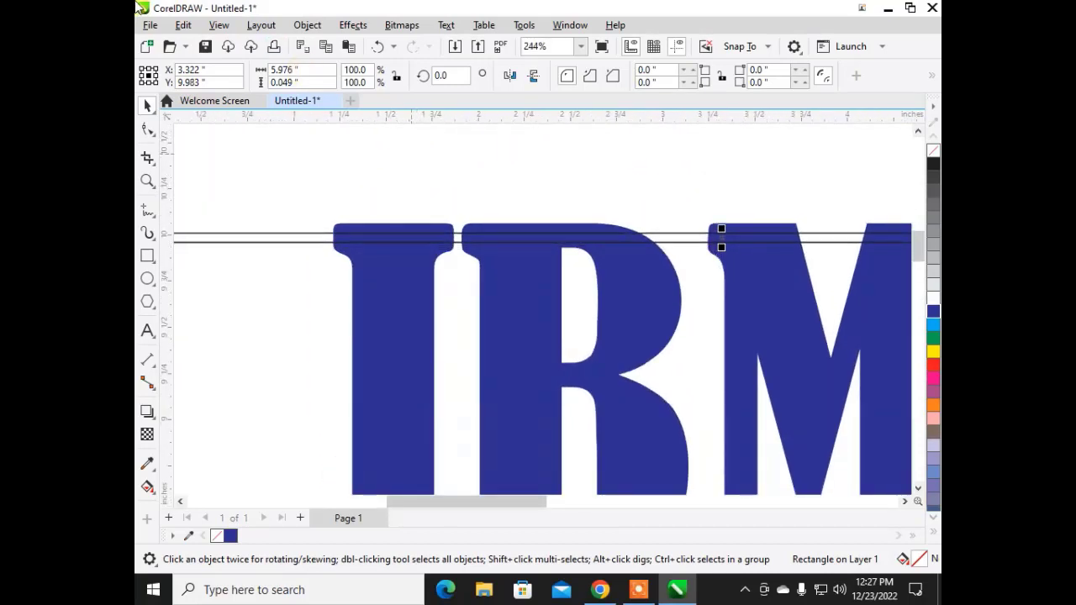
key(Up)
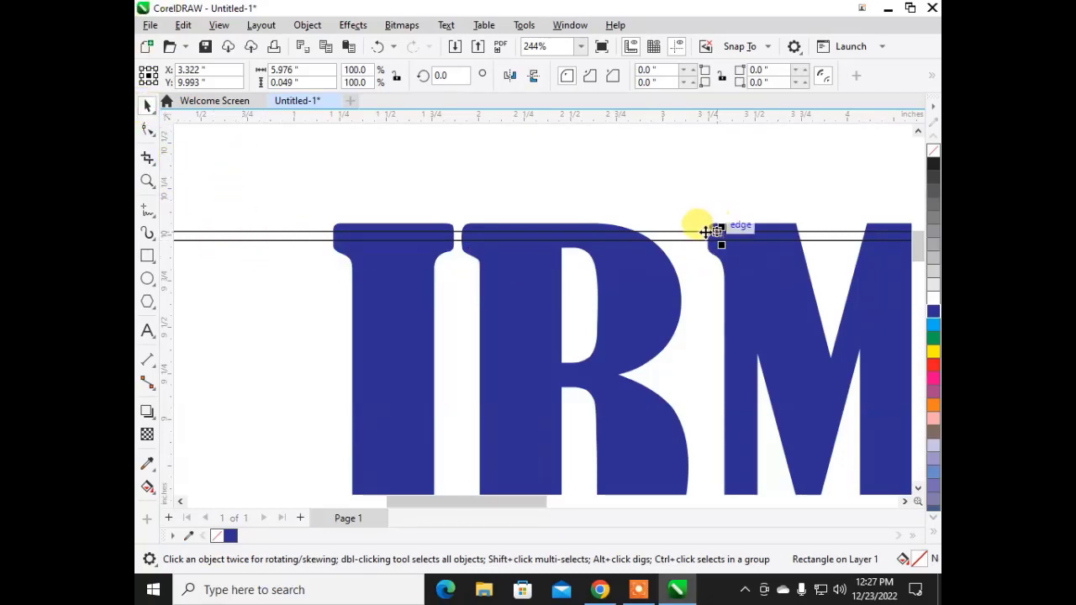
drag(696, 234, 692, 256)
scroll(645, 328, down, 3)
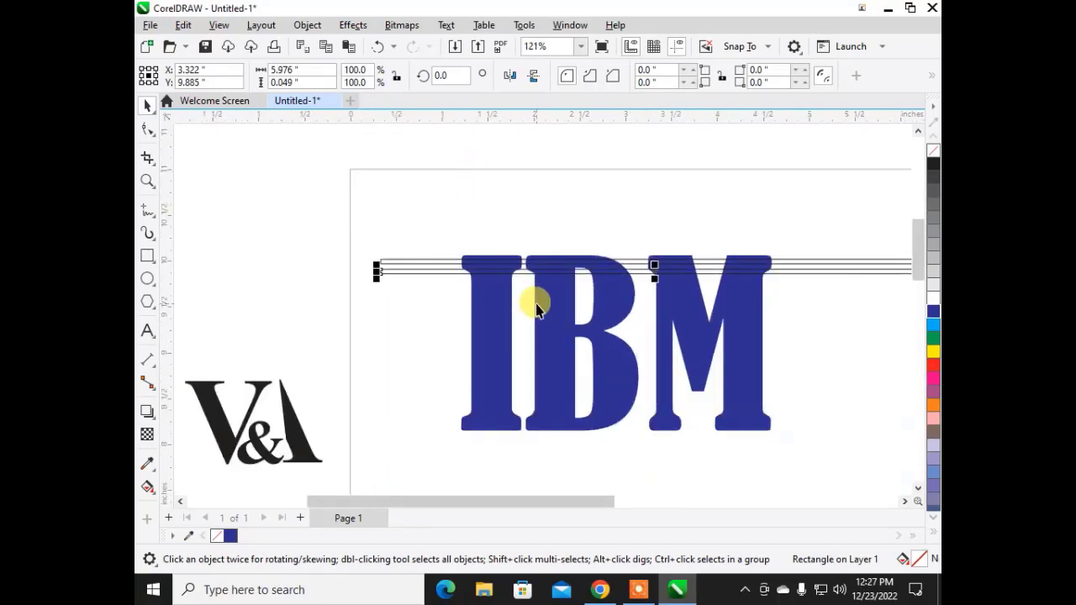
Repeat the rectangle duplication at the same spacing down to the base of the IBM letters, and delete the surplus lowest rectangle.
key(ctrl+r)
key(ctrl+r)
key(ctrl+r)
key(ctrl+r)
key(ctrl+r)
key(ctrl+r)
key(ctrl+r)
key(ctrl+r)
key(ctrl+r)
key(ctrl+r)
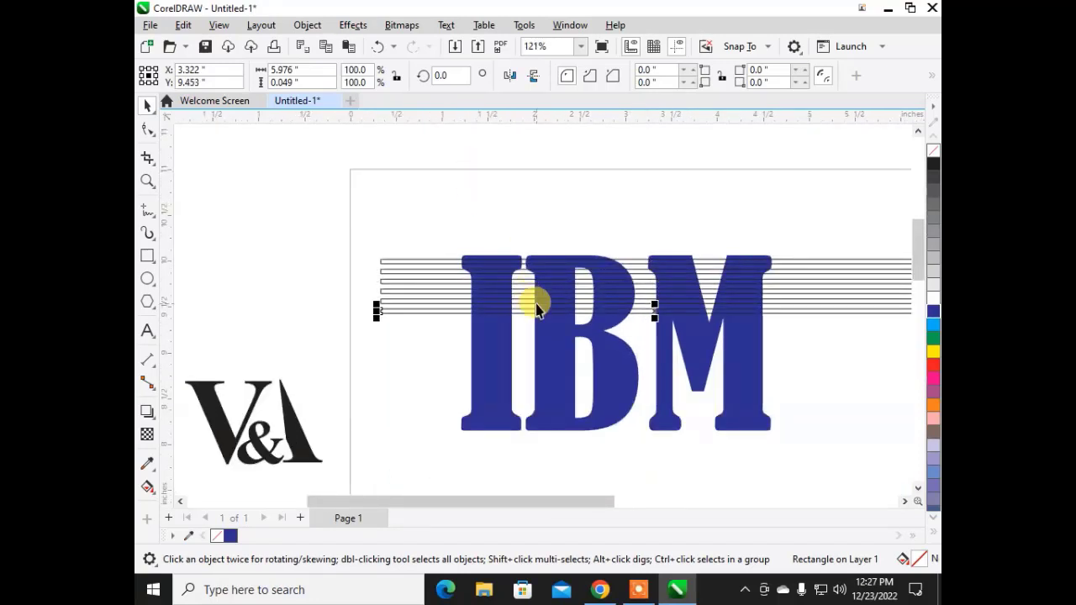
key(ctrl+r)
key(ctrl+r)
key(ctrl+r)
key(ctrl+r)
key(ctrl+r)
key(ctrl+r)
key(ctrl+r)
key(ctrl+r)
key(ctrl+r)
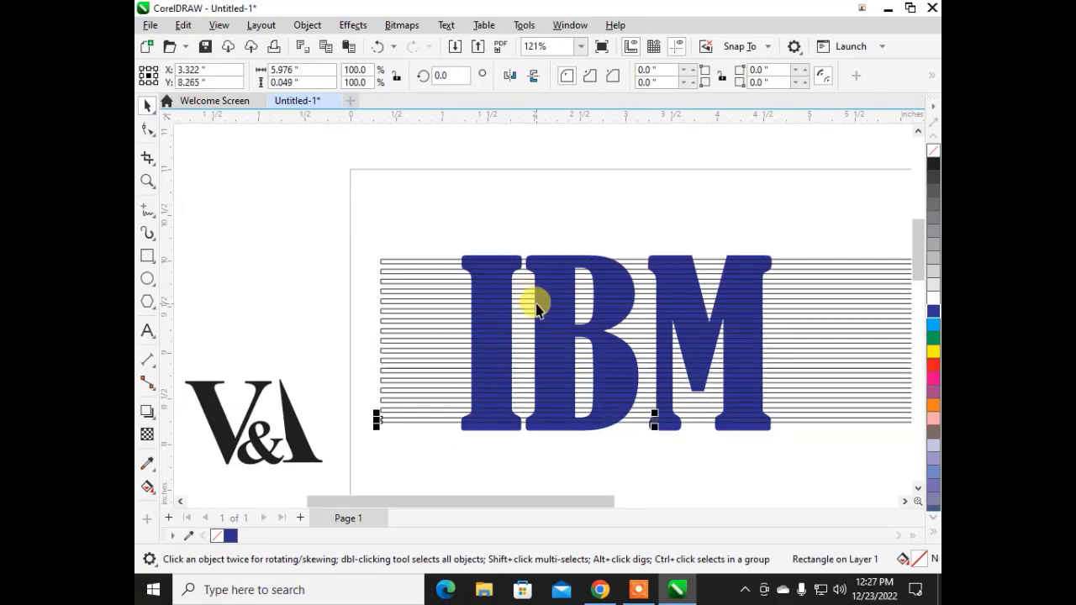
key(ctrl+r)
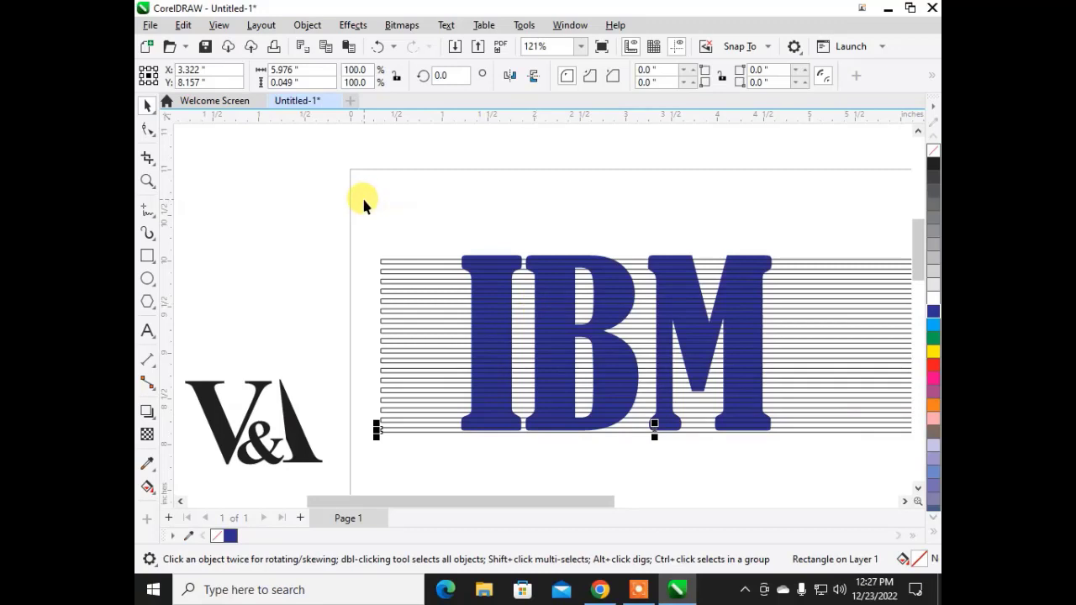
key(Delete)
Select all the thin rectangles together and nudge the stack down about 0.03 inches over the IBM letters.
scroll(319, 236, down, 1)
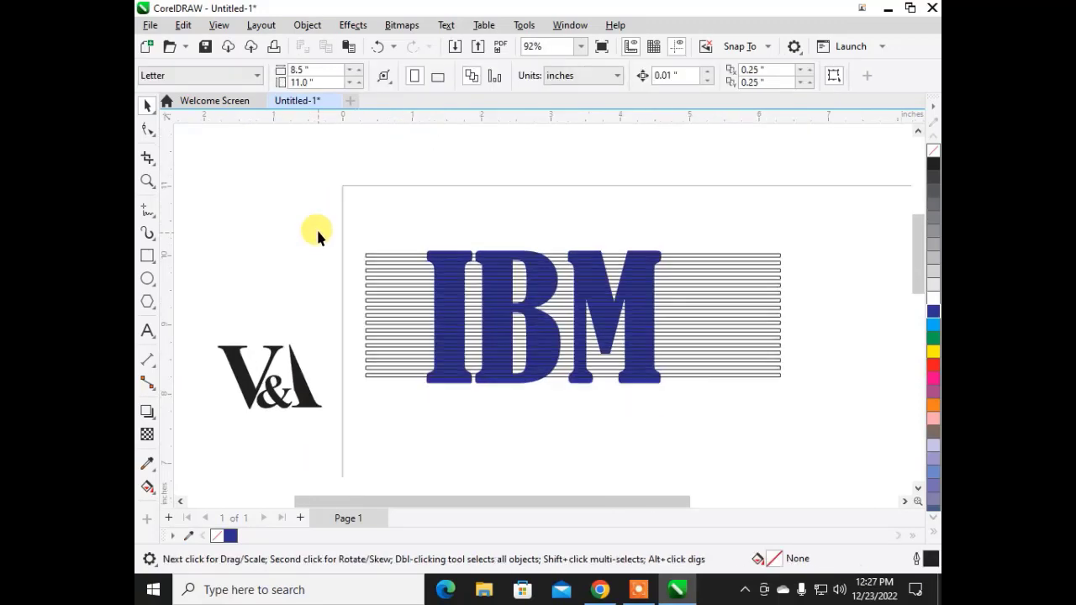
drag(829, 382, 347, 249)
key(Down)
key(Down)
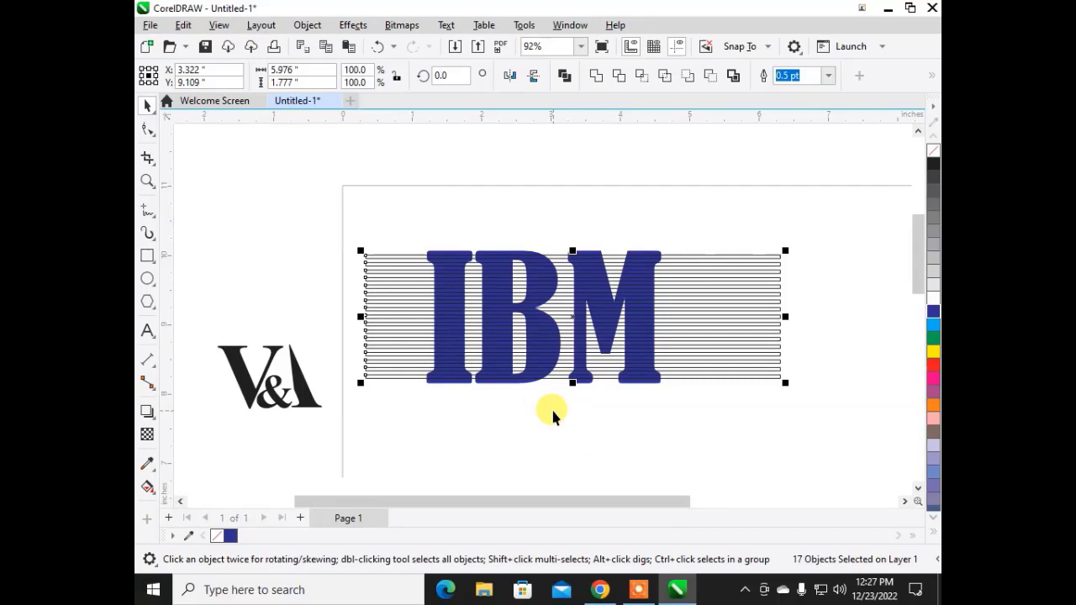
key(Down)
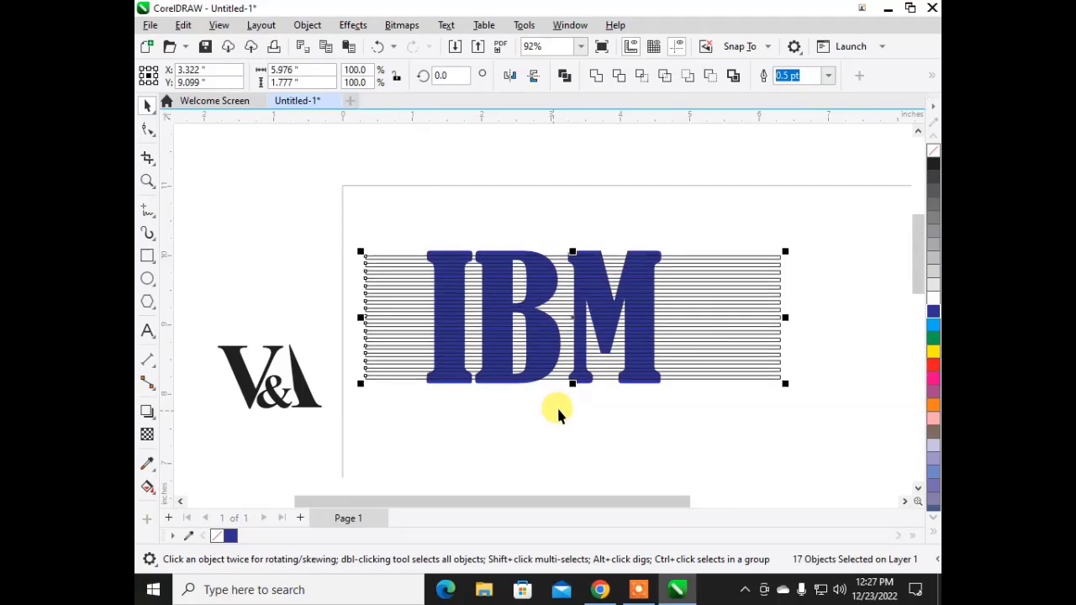
Add the IBM text to the selected rectangles and trim the letters with them to cut horizontal stripes.
click(344, 203)
drag(725, 411, 857, 448)
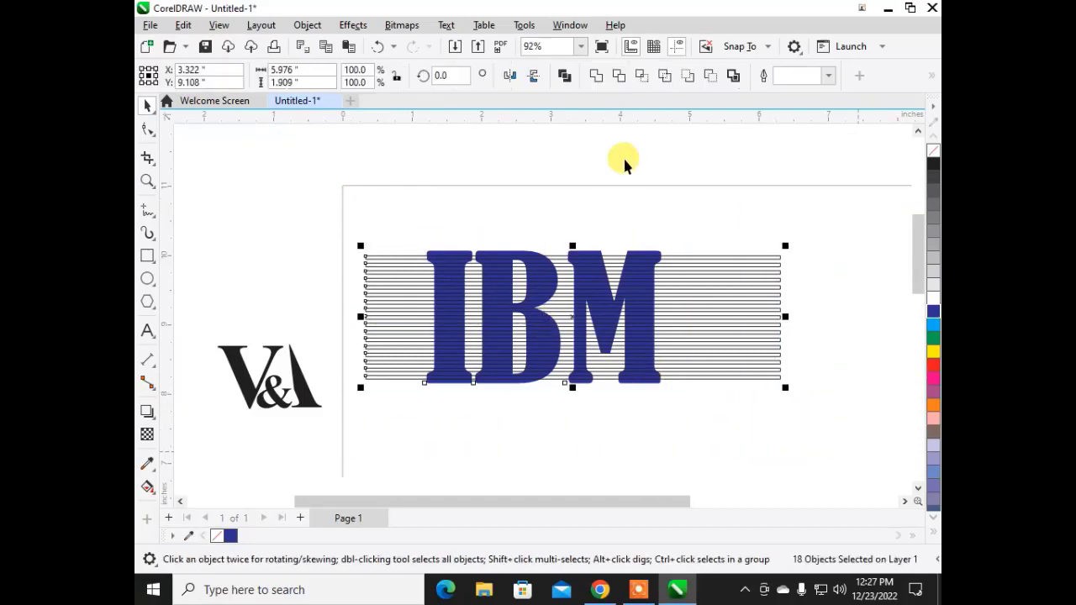
click(619, 77)
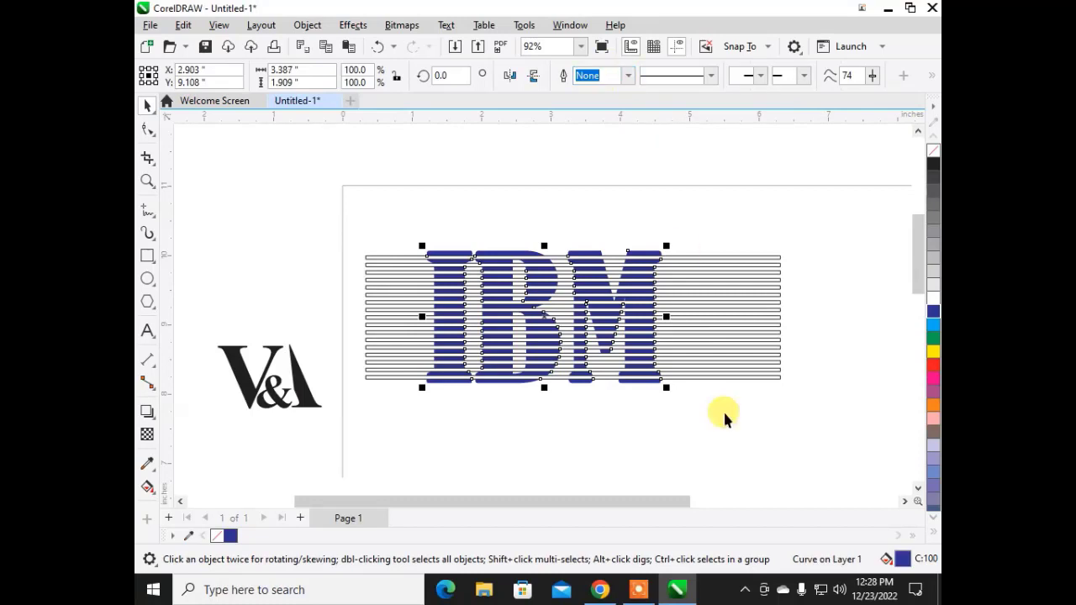
Delete all the thin rectangles left over from the trim, keeping only the striped IBM letters.
click(763, 403)
click(769, 377)
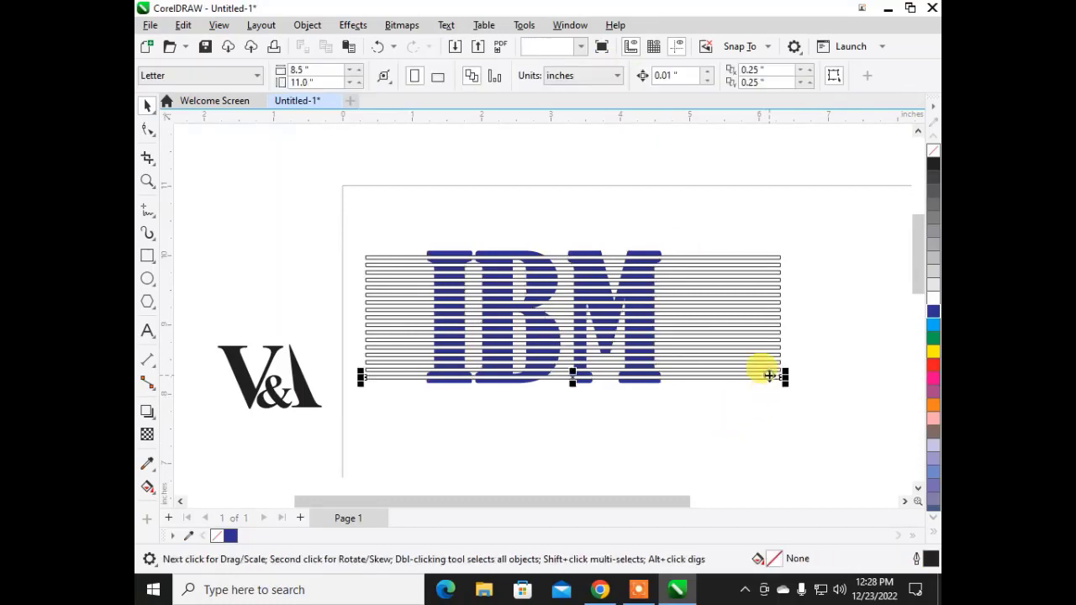
click(806, 421)
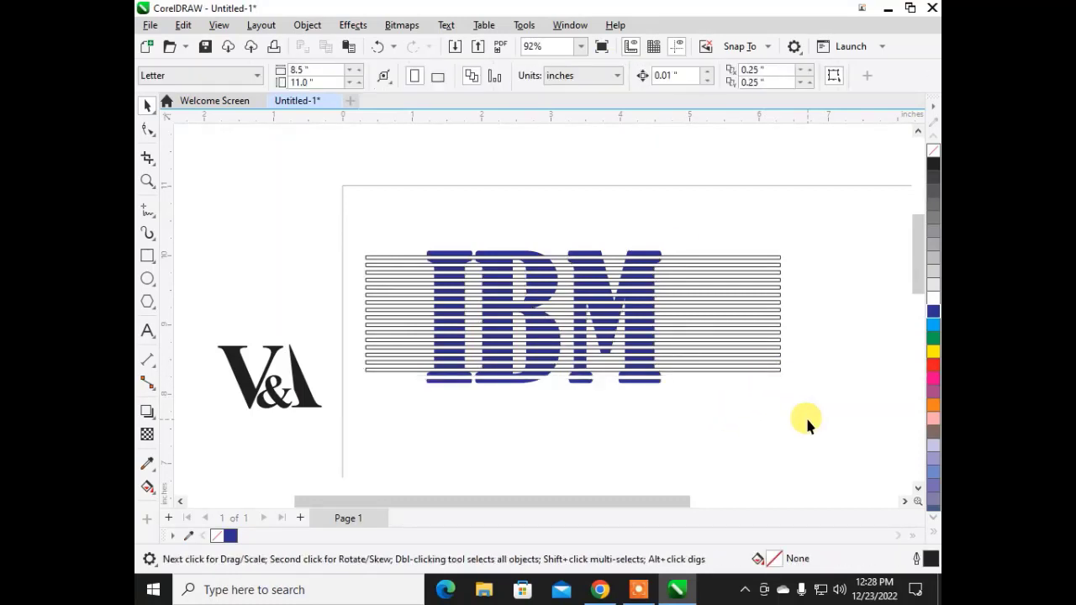
click(756, 371)
key(Delete)
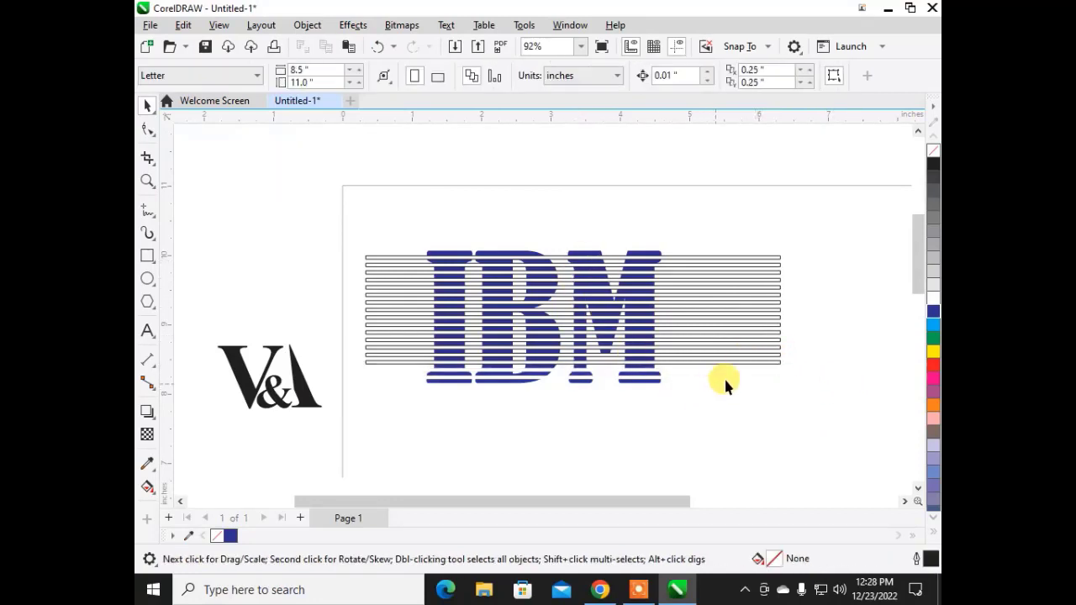
drag(835, 367, 713, 249)
click(715, 257)
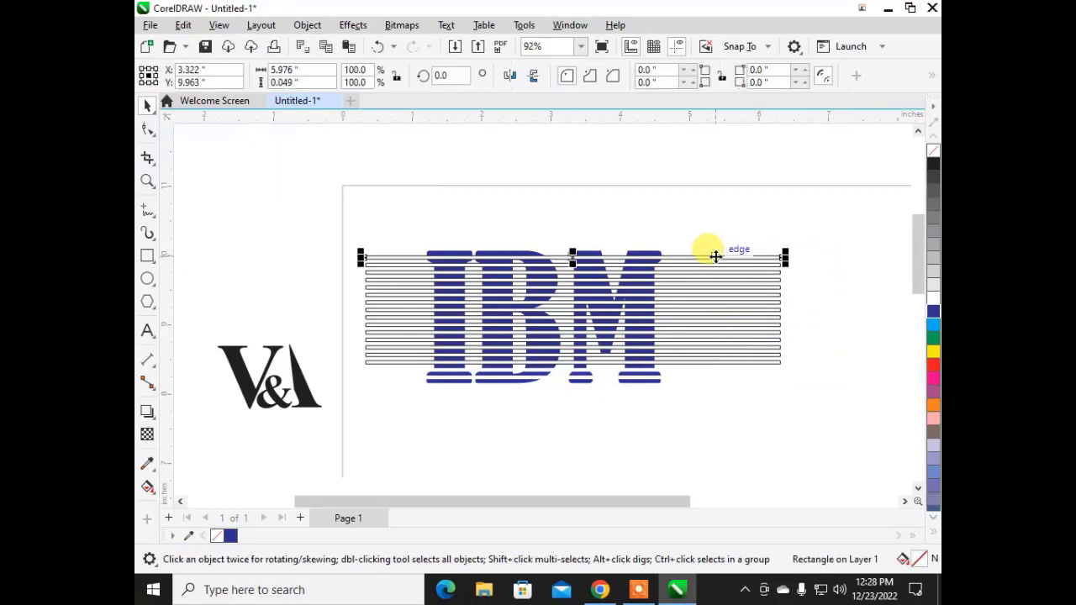
key(Delete)
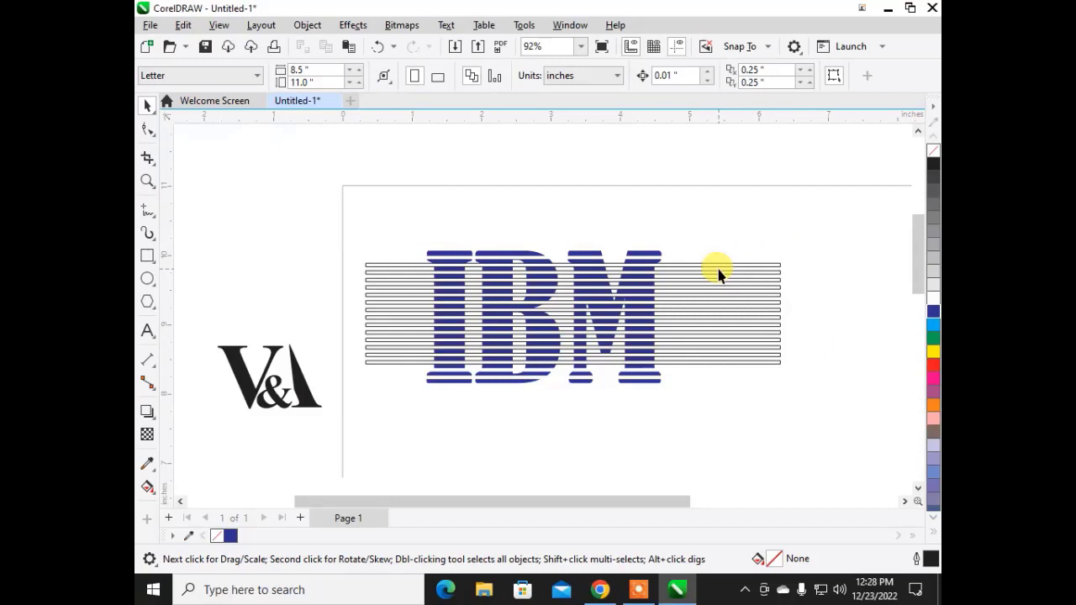
click(711, 265)
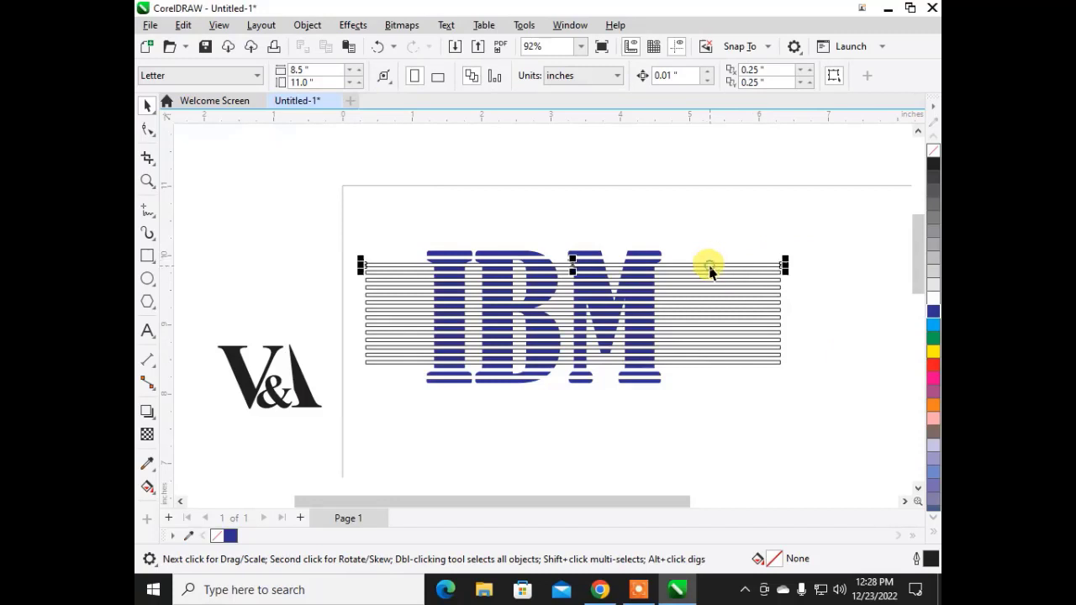
key(Delete)
click(690, 272)
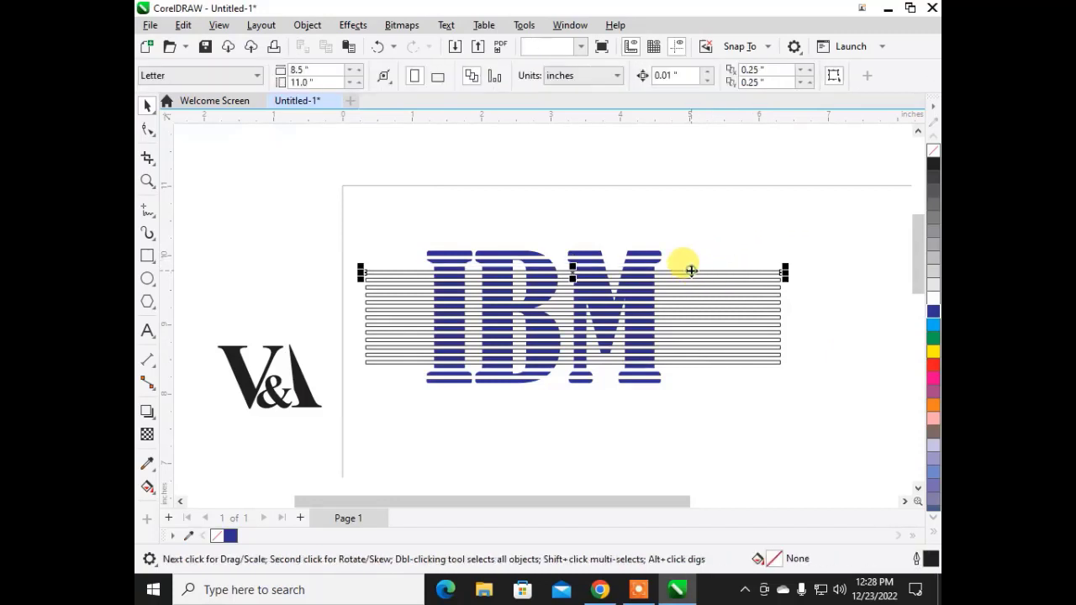
key(Delete)
click(683, 280)
key(Delete)
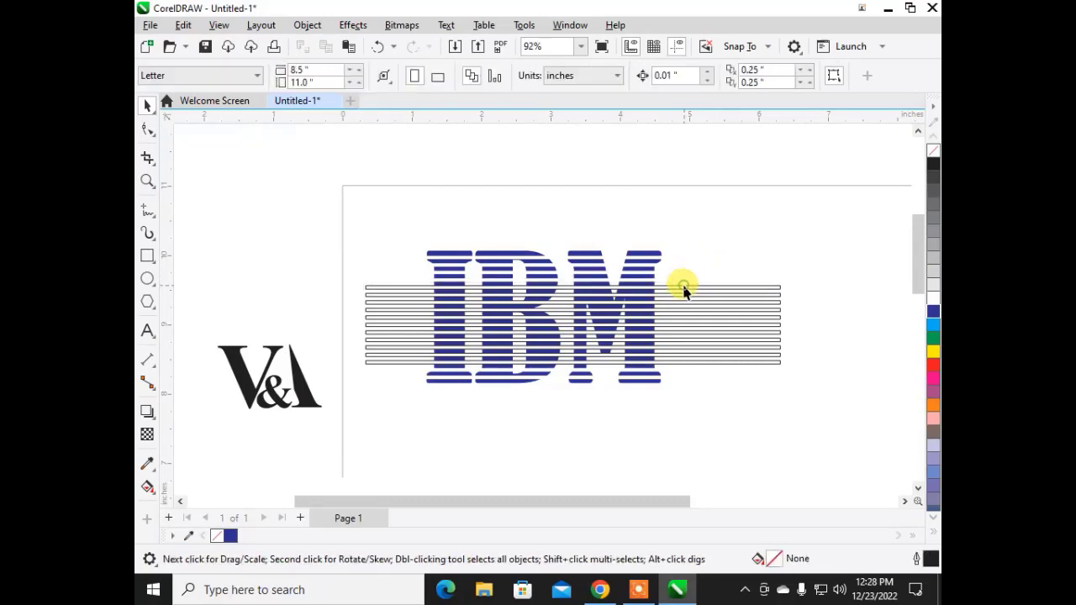
click(682, 290)
key(Delete)
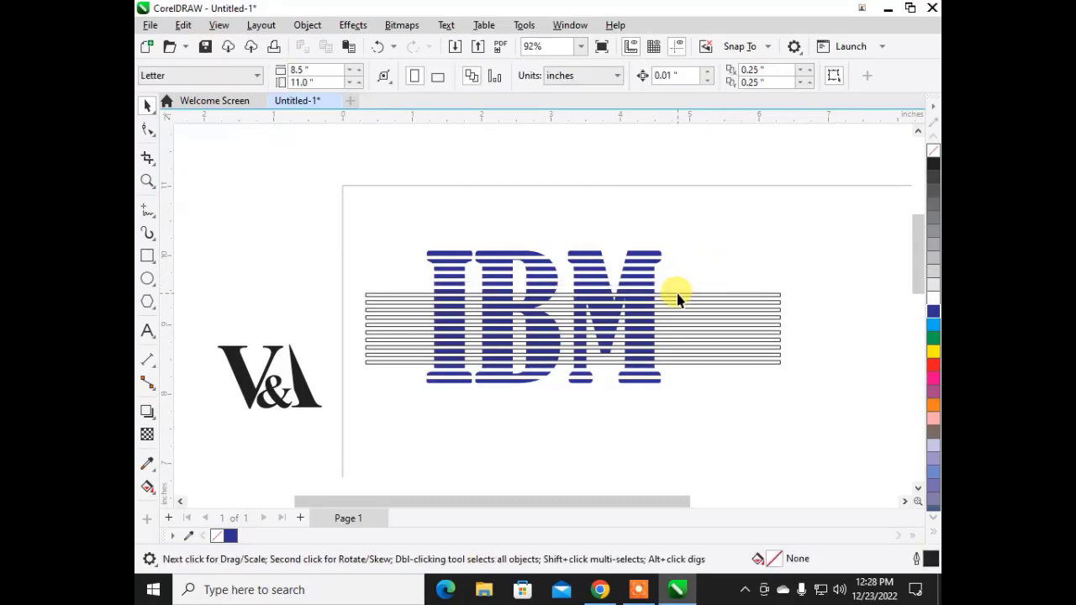
click(677, 296)
key(Delete)
click(675, 302)
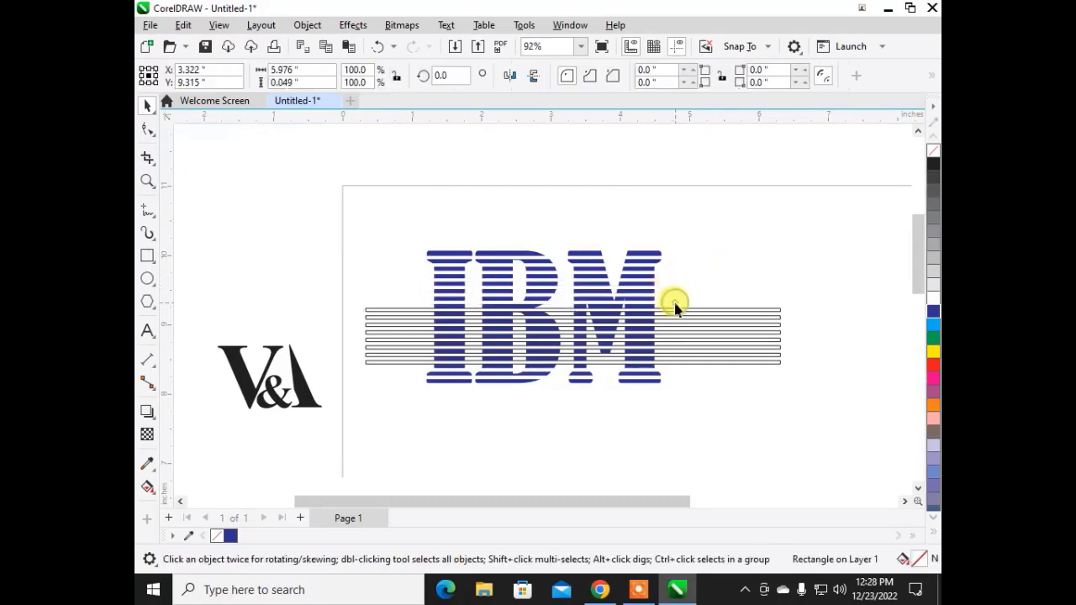
key(Delete)
click(674, 310)
key(Delete)
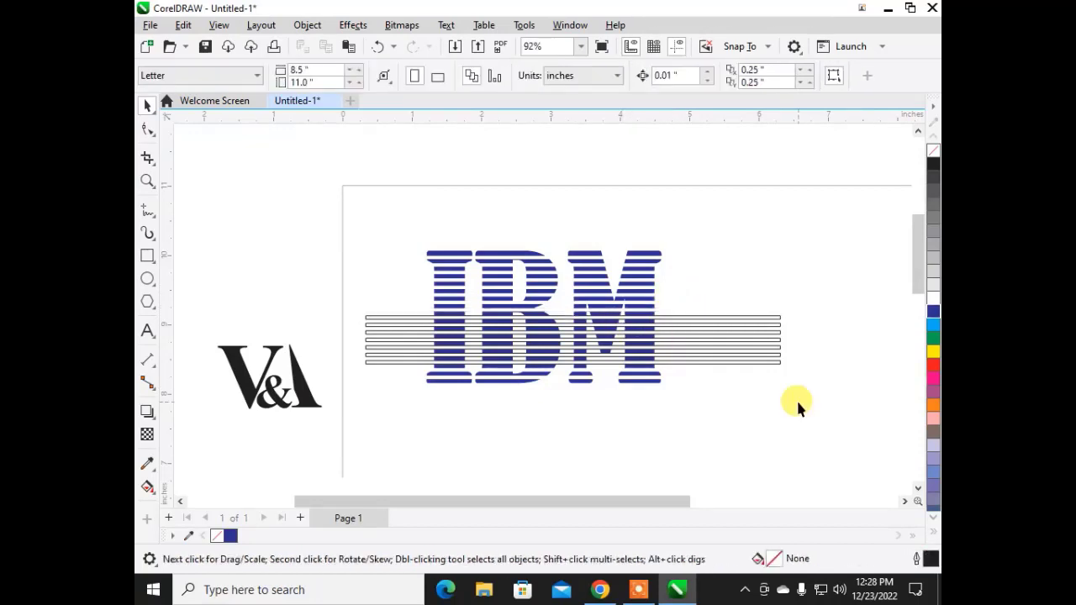
drag(814, 370, 320, 295)
key(Delete)
click(326, 296)
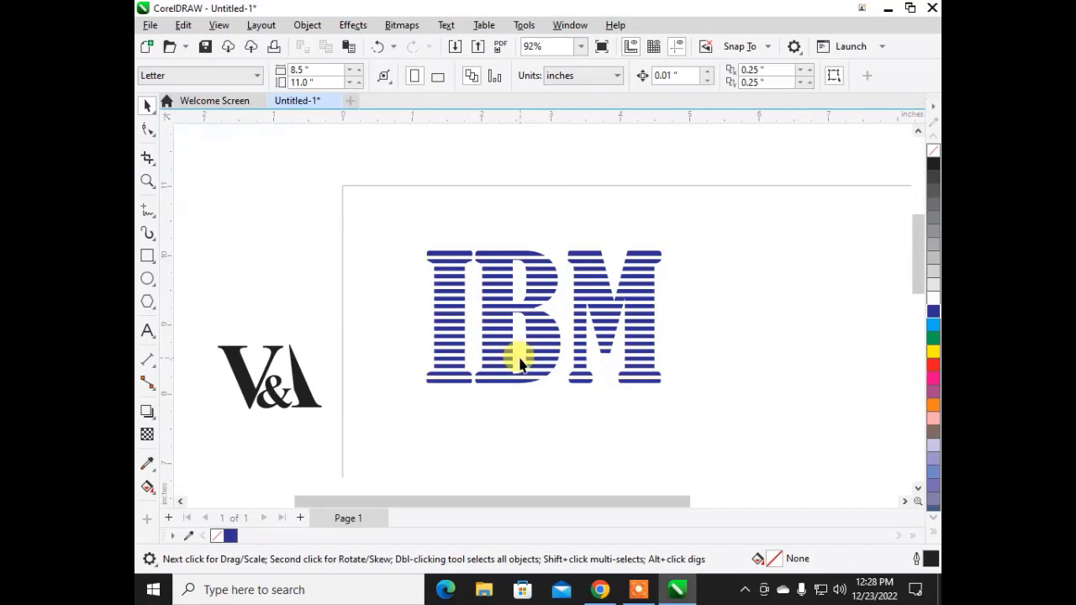
Examine the striped IBM letters and the H&M and interlocking CC logos in the reference image.
scroll(515, 358, up, 2)
scroll(519, 362, up, 1)
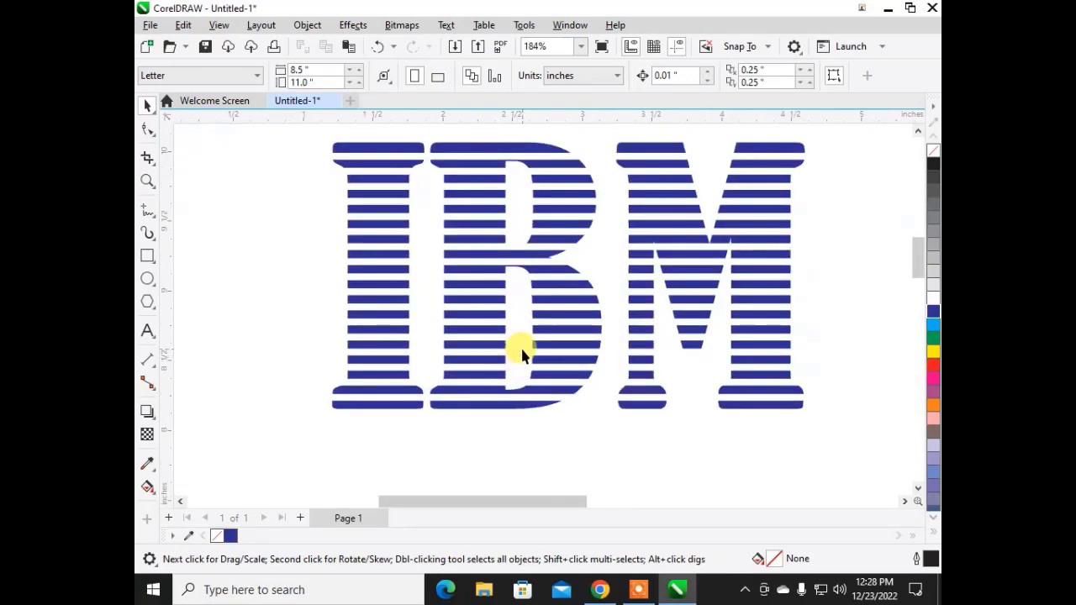
scroll(553, 263, down, 5)
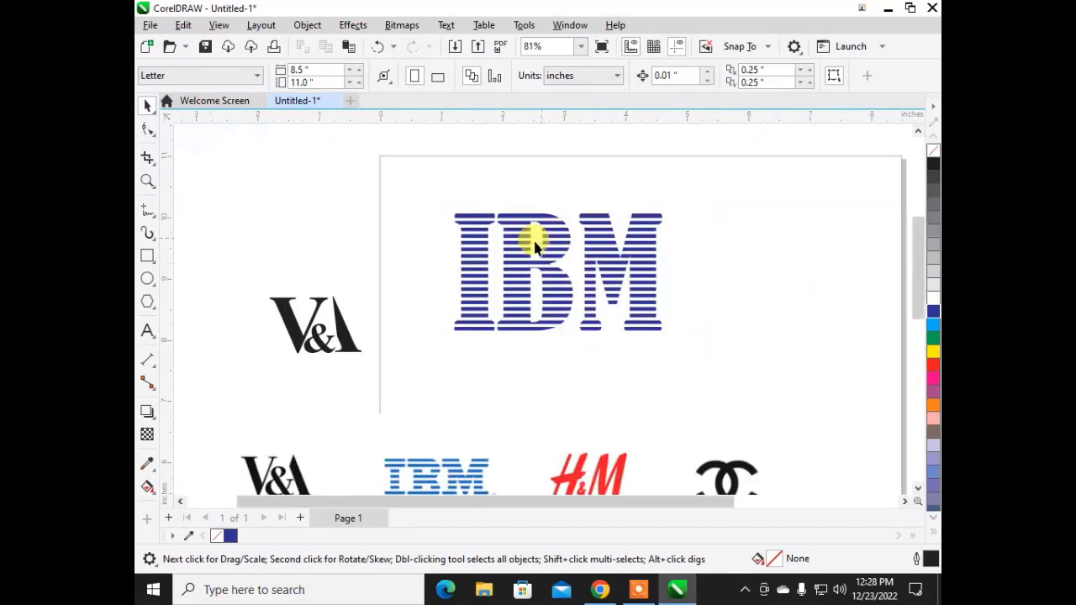
scroll(573, 402, up, 2)
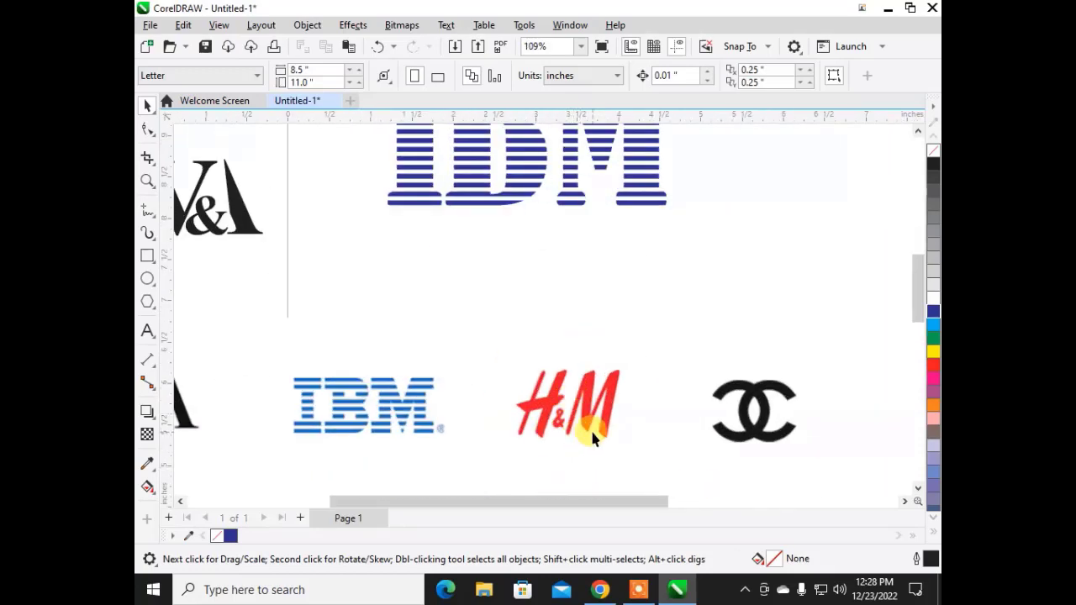
scroll(793, 428, up, 2)
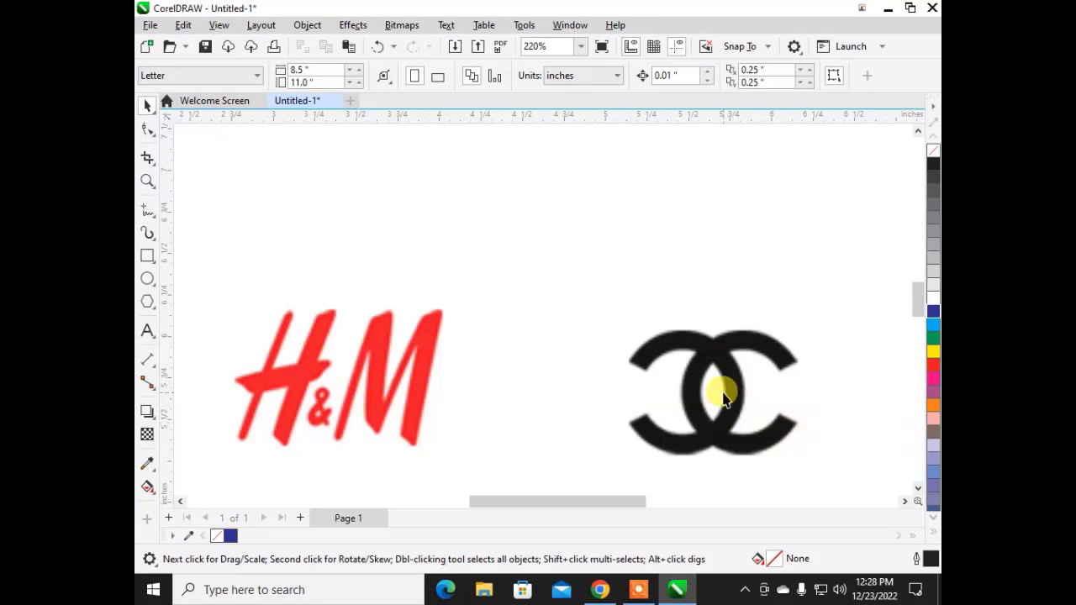
scroll(586, 355, down, 2)
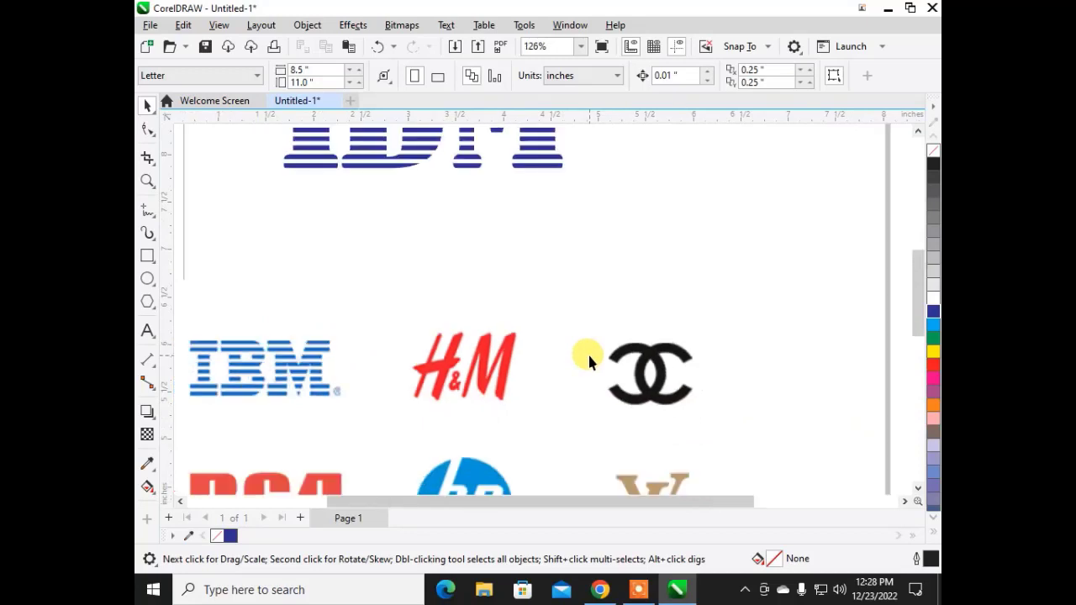
scroll(587, 352, down, 3)
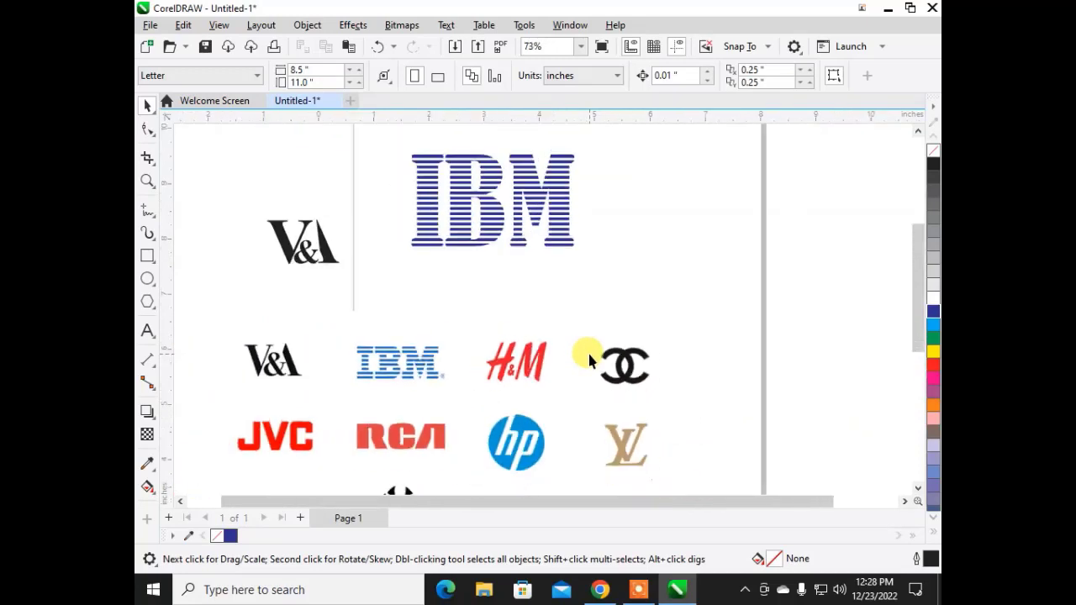
Draw an ellipse beside the striped IBM logo, adjust it to about 2.30 by 2.19 inches and move it closer to the letters.
click(148, 278)
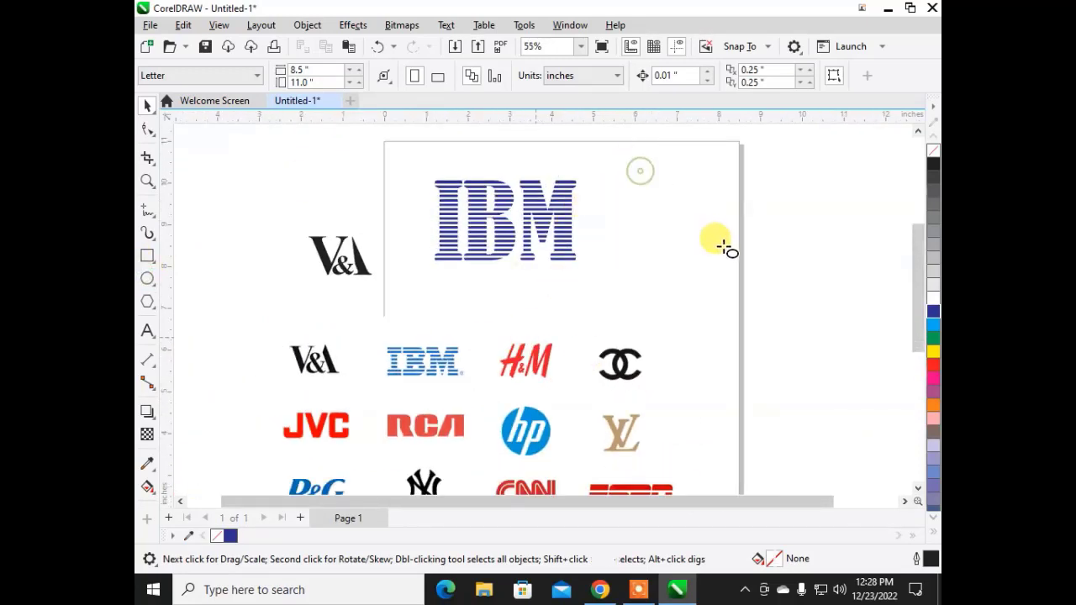
drag(723, 246, 640, 170)
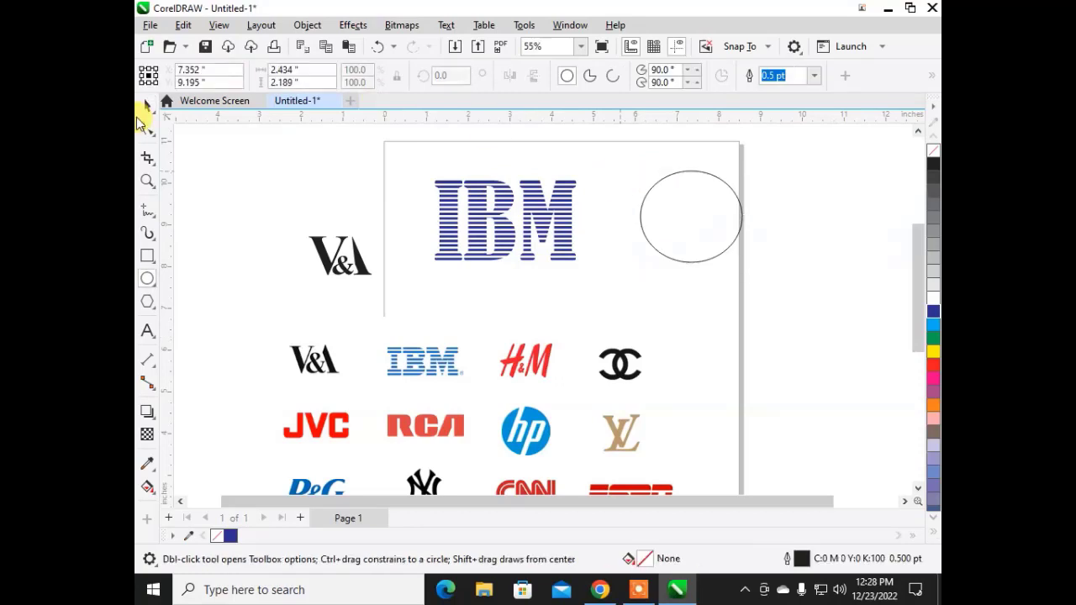
click(144, 105)
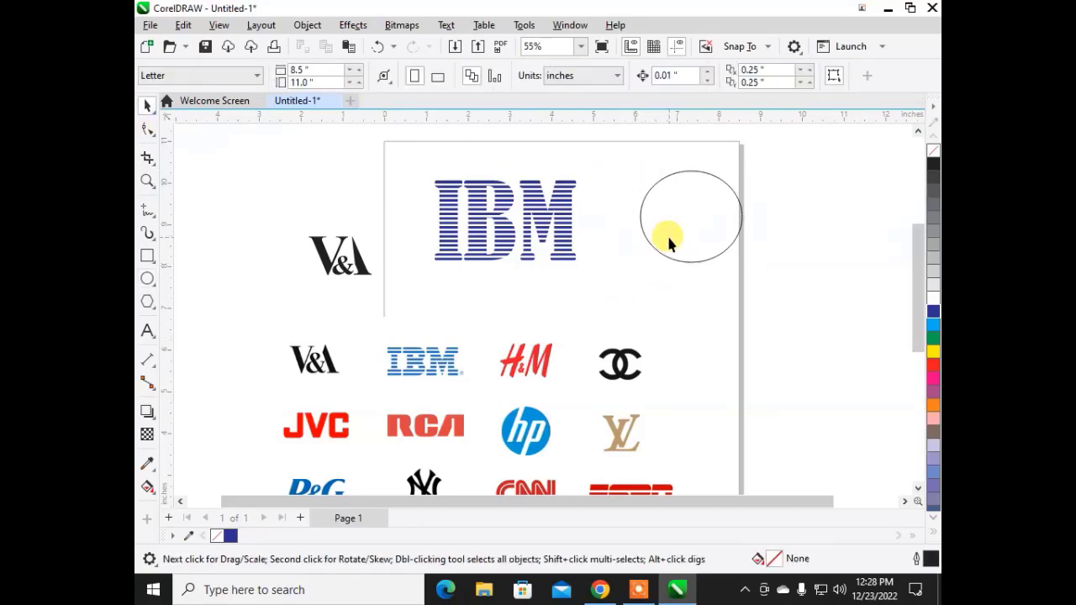
click(641, 217)
drag(638, 216, 621, 235)
scroll(692, 171, up, 1)
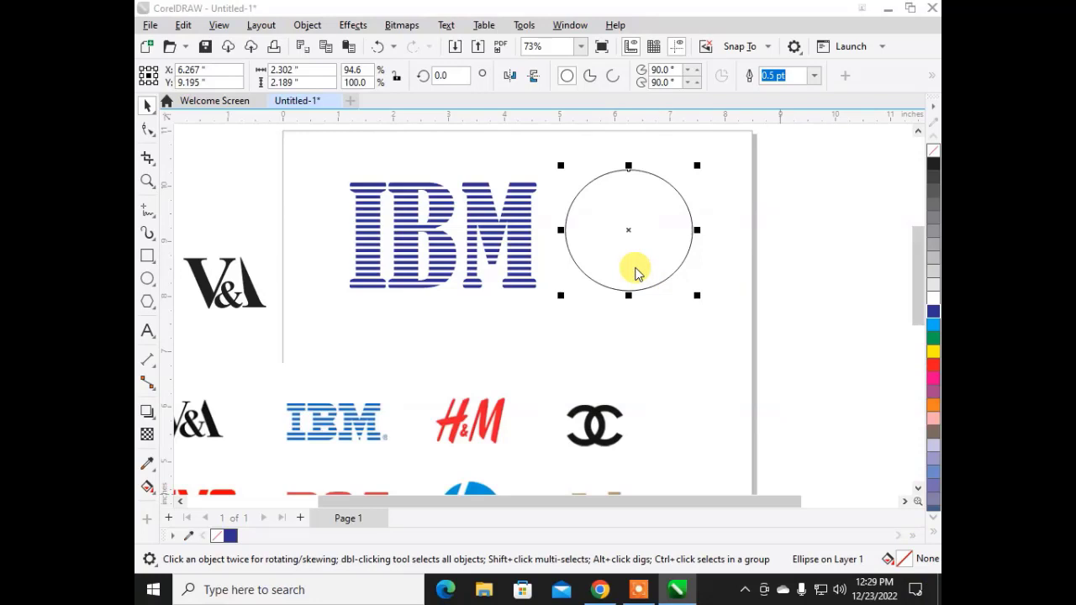
Set the outline width of the ellipse beside the IBM letters to 16 pt.
key(F12)
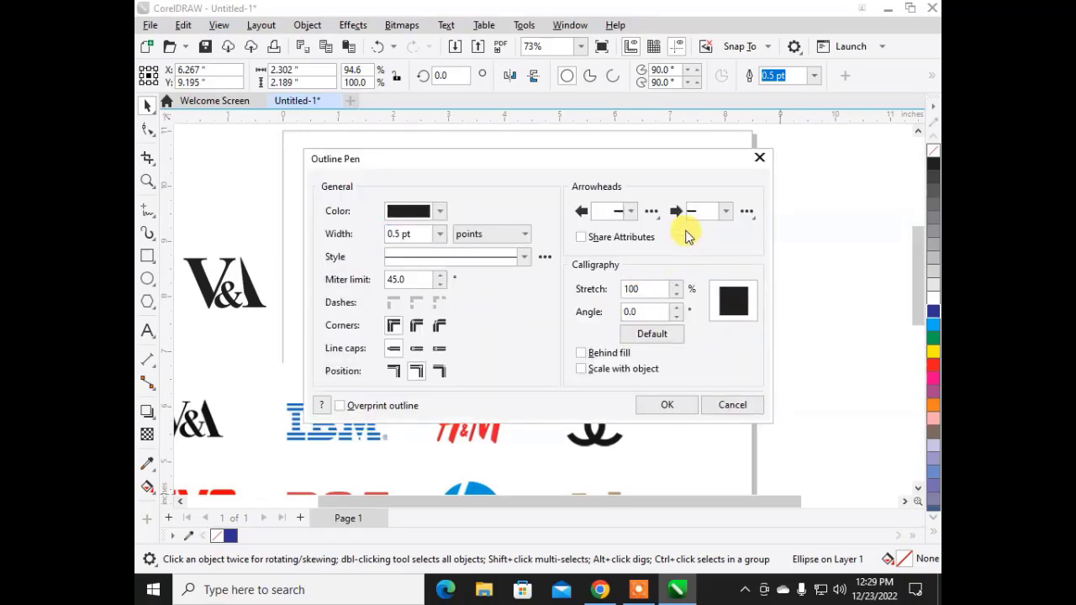
click(440, 234)
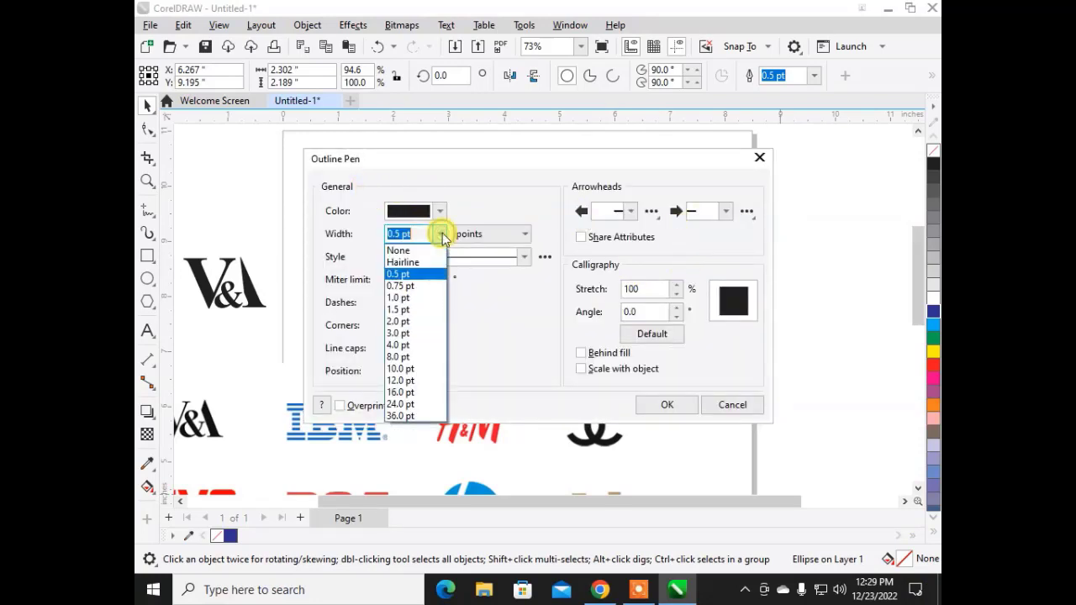
click(400, 392)
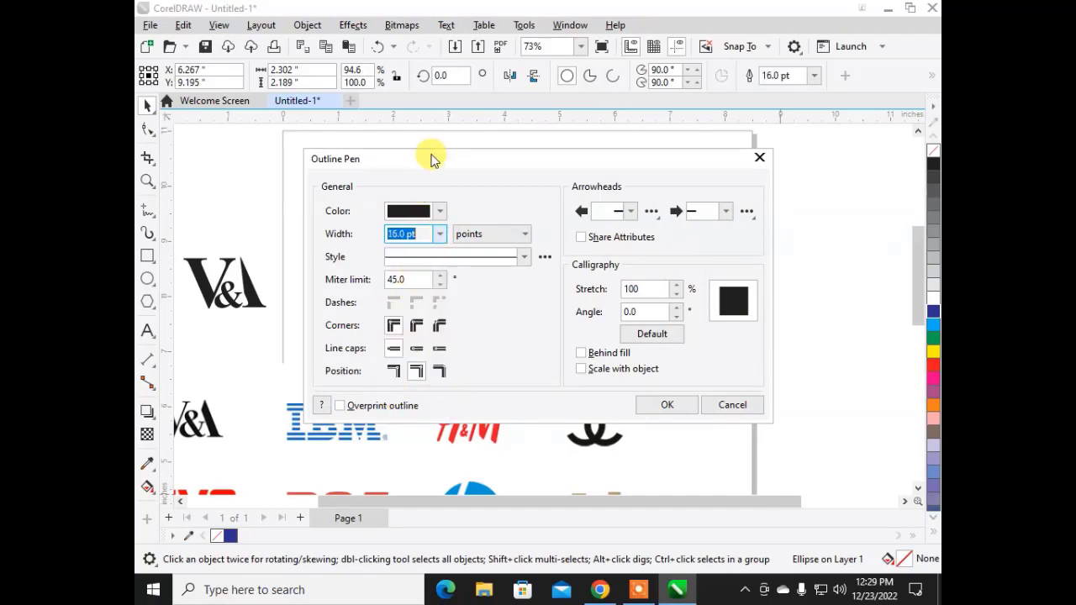
drag(431, 159, 389, 231)
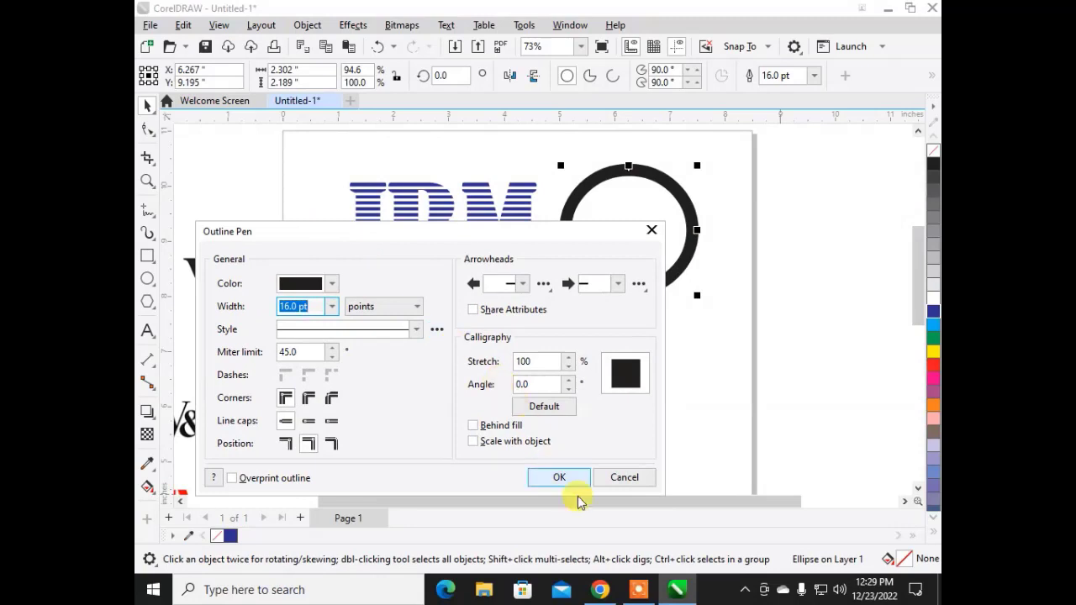
click(559, 477)
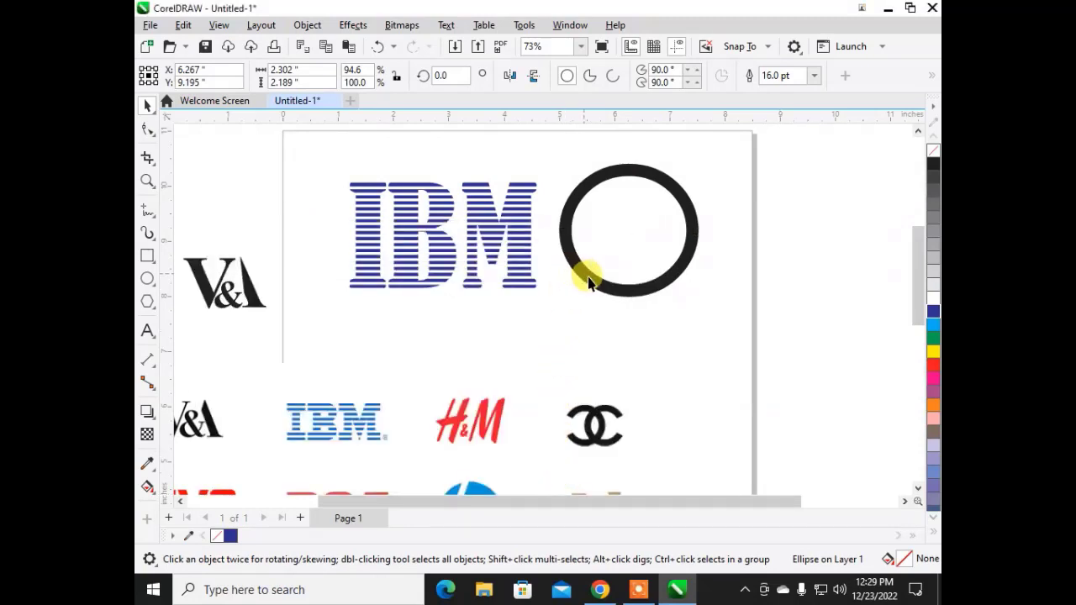
Convert the thick ellipse into an open arc, try a starting angle of 180°, and set it to 60° instead.
click(619, 283)
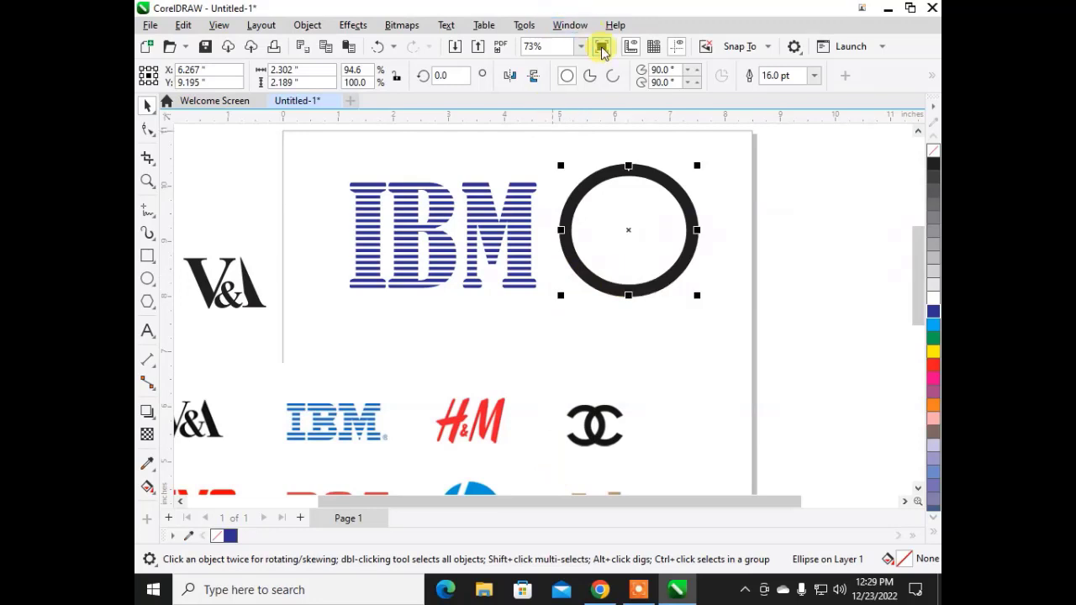
click(611, 77)
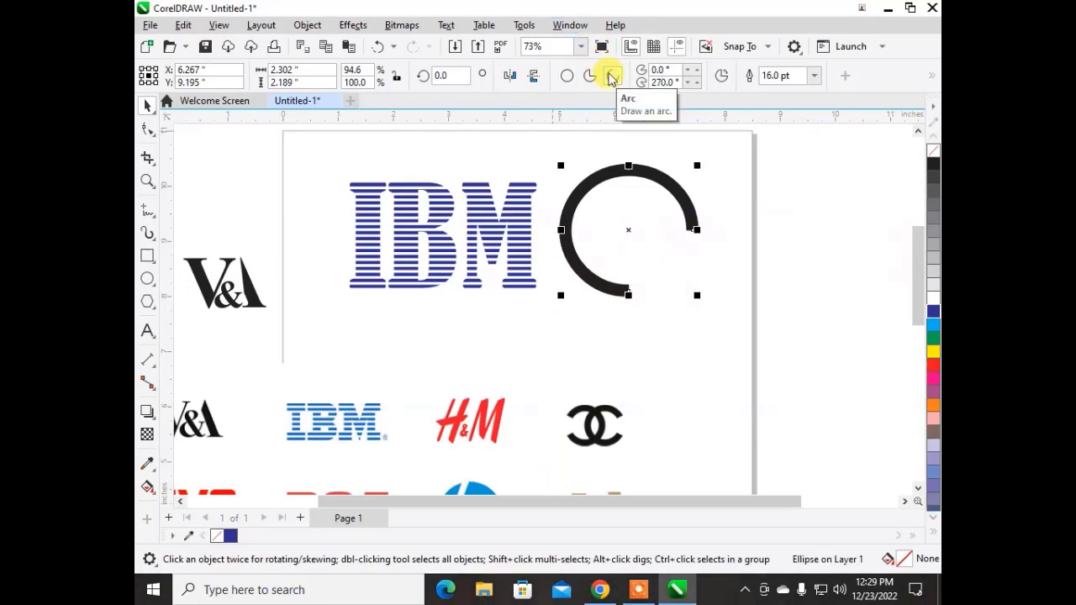
double_click(664, 69)
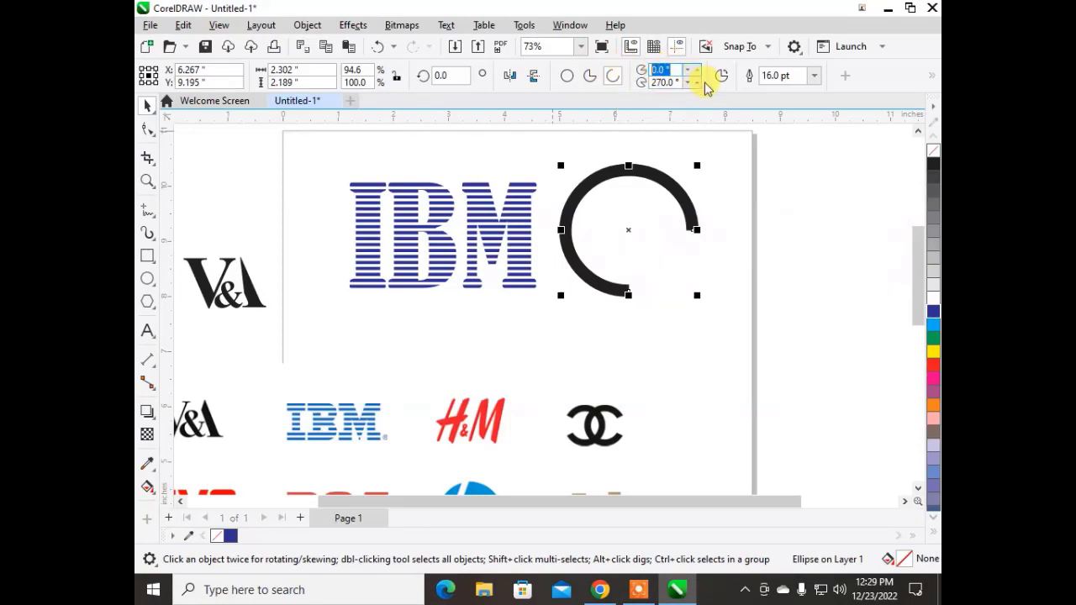
text(180)
key(Return)
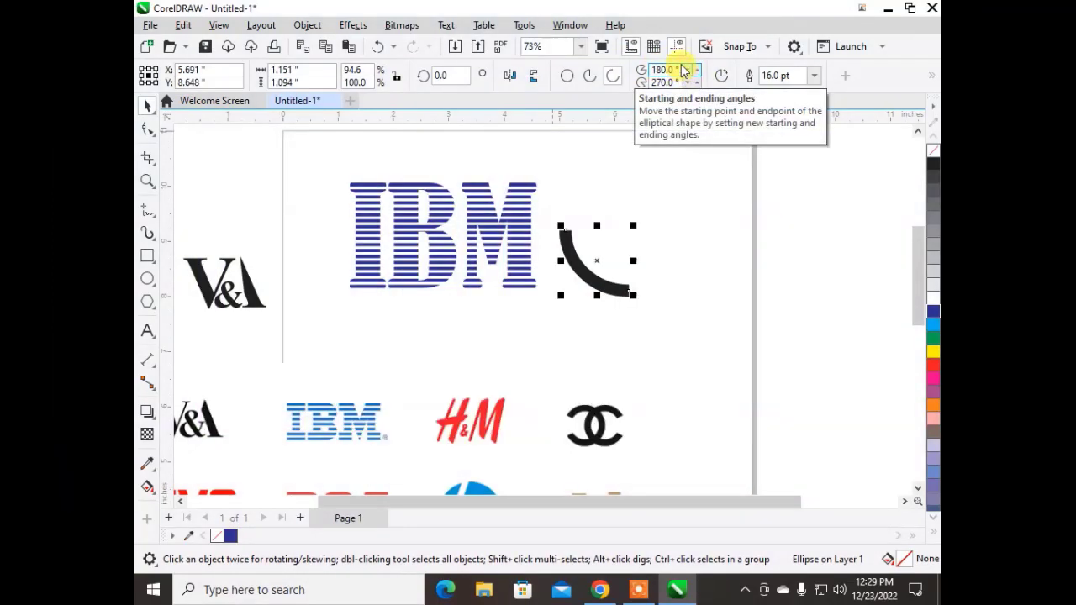
drag(678, 69, 640, 71)
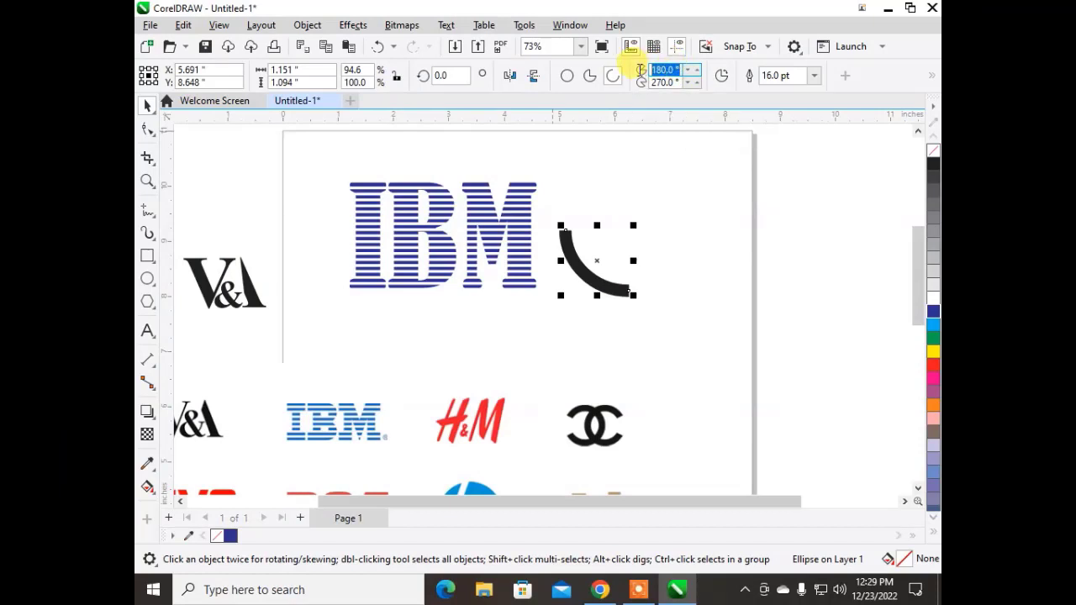
text(60)
key(Return)
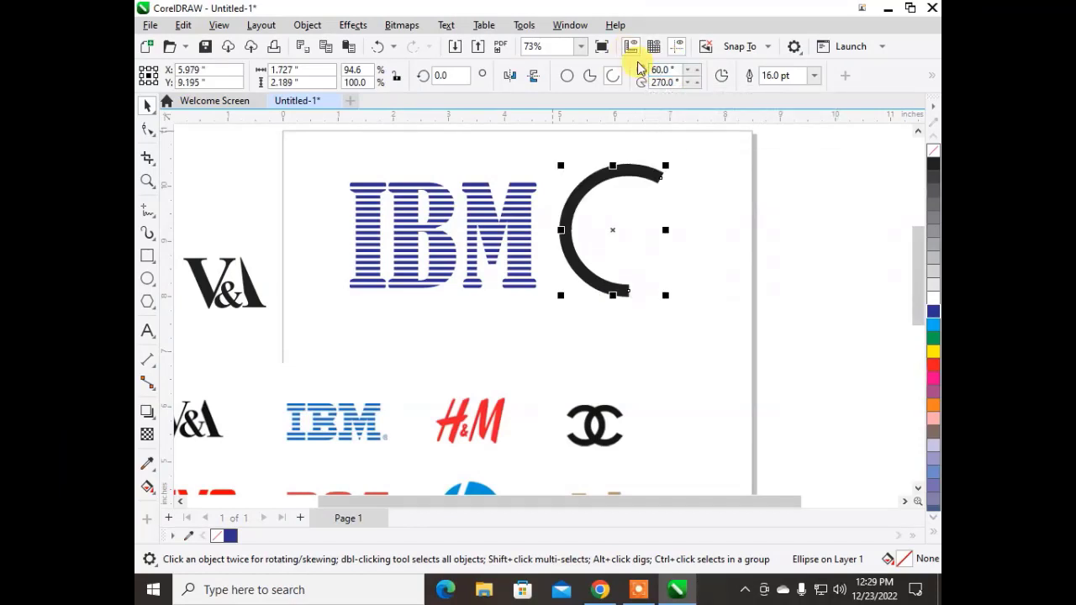
Set the arc's ending angle to 335° to extend the lower end of the C.
click(686, 84)
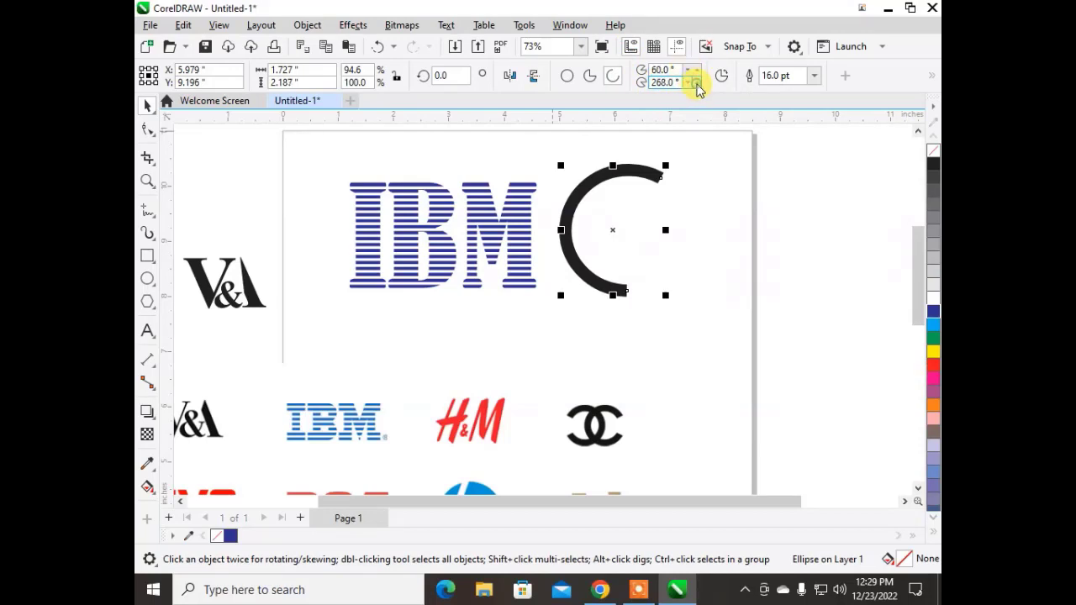
click(696, 84)
click(696, 84)
click(697, 84)
click(696, 84)
click(697, 84)
click(696, 84)
click(698, 85)
click(698, 84)
click(697, 84)
click(697, 84)
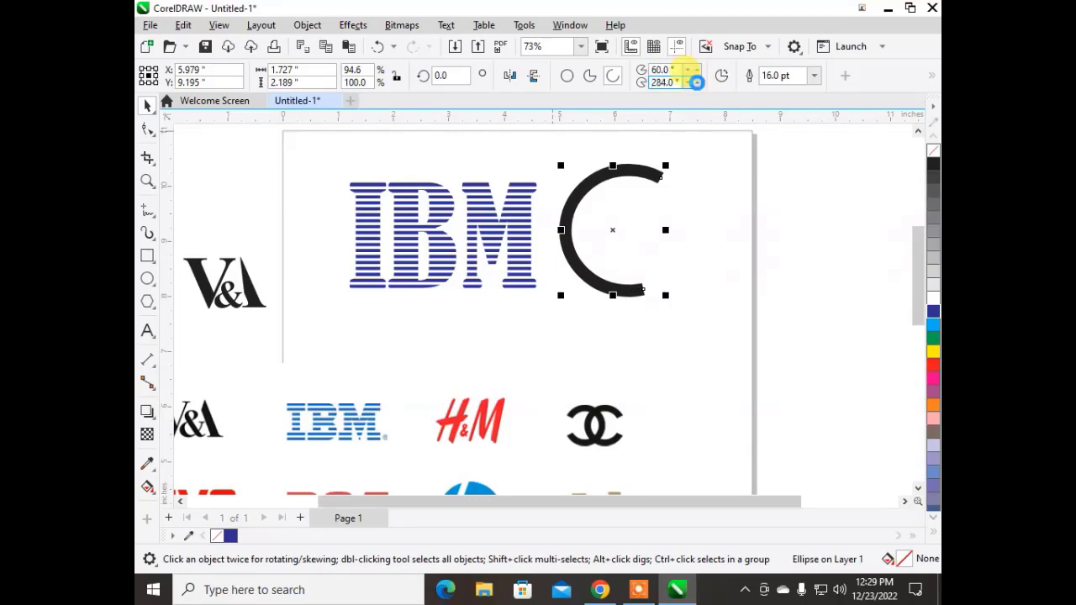
click(697, 85)
click(696, 84)
click(696, 84)
click(697, 84)
click(698, 84)
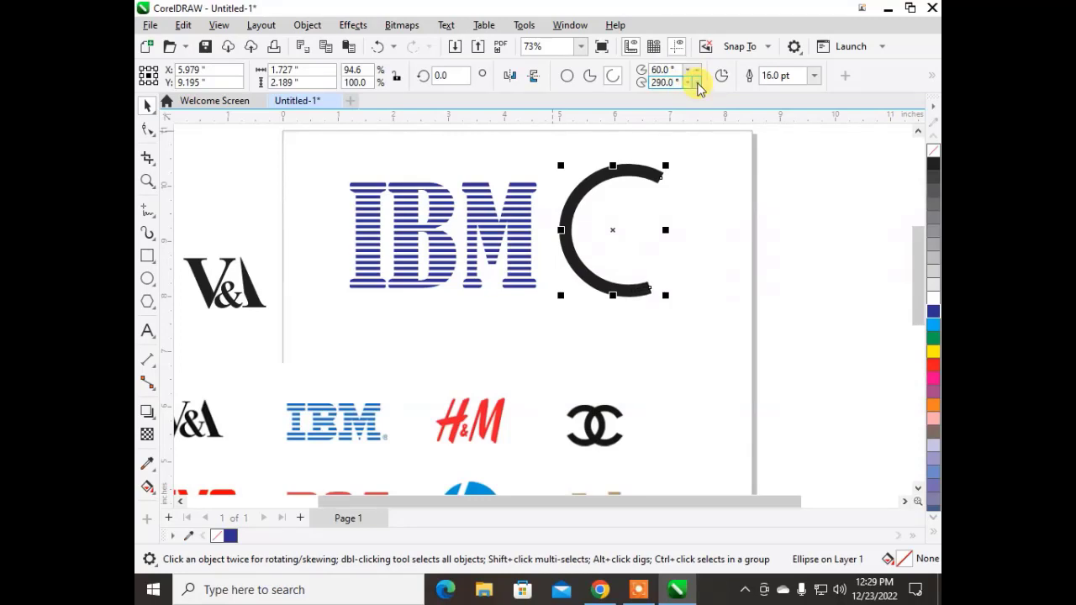
click(697, 84)
click(696, 84)
click(696, 84)
click(697, 84)
click(697, 84)
click(697, 84)
click(696, 84)
click(697, 84)
click(696, 84)
click(697, 85)
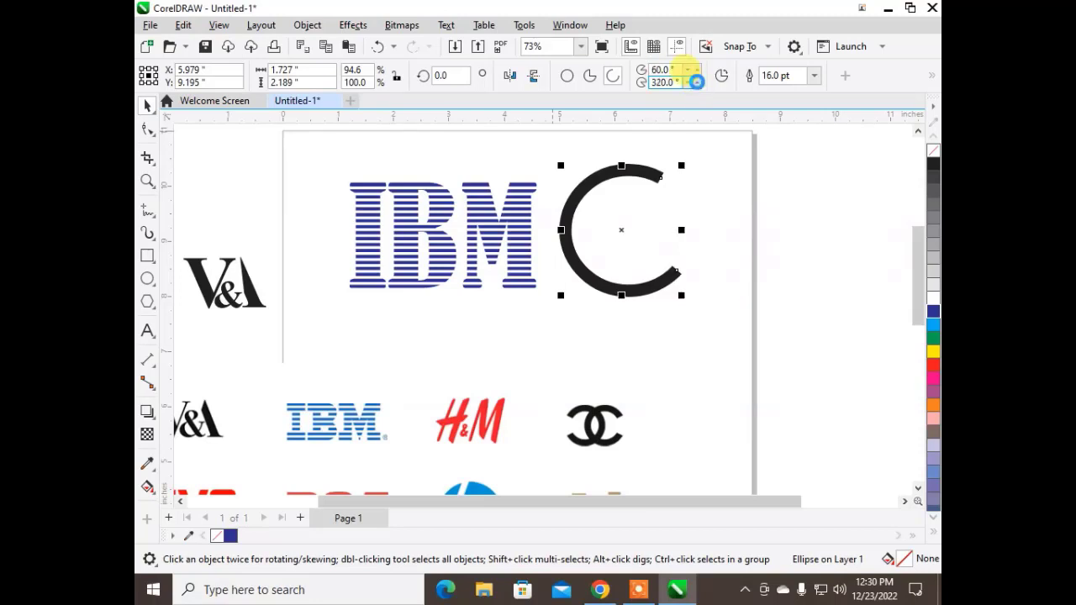
click(696, 84)
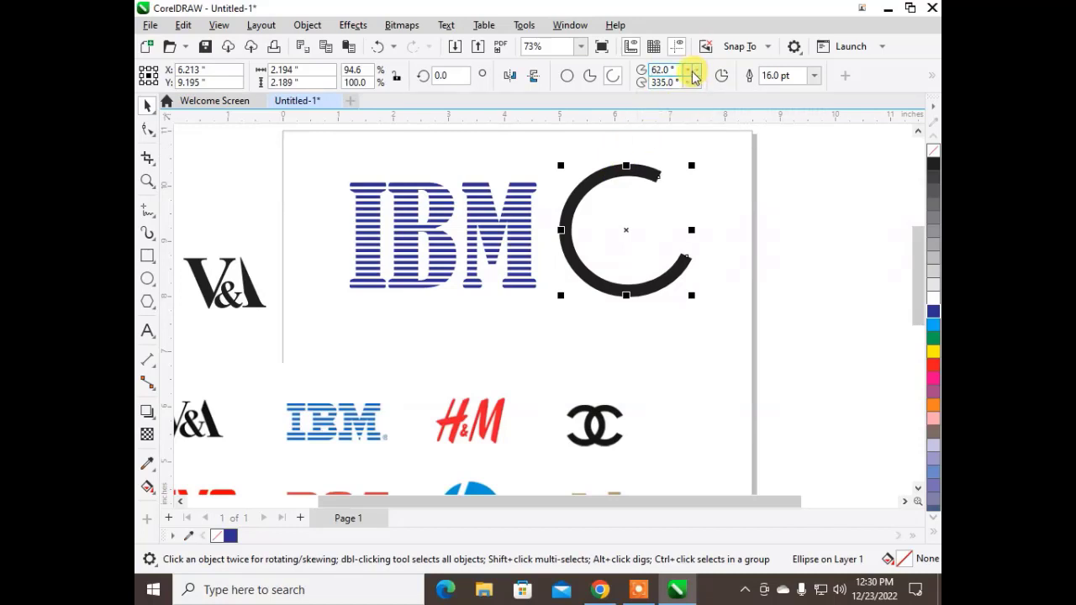
Set the arc's starting angle to 36° to lengthen the upper end of the C.
click(691, 73)
click(691, 73)
click(689, 72)
click(688, 71)
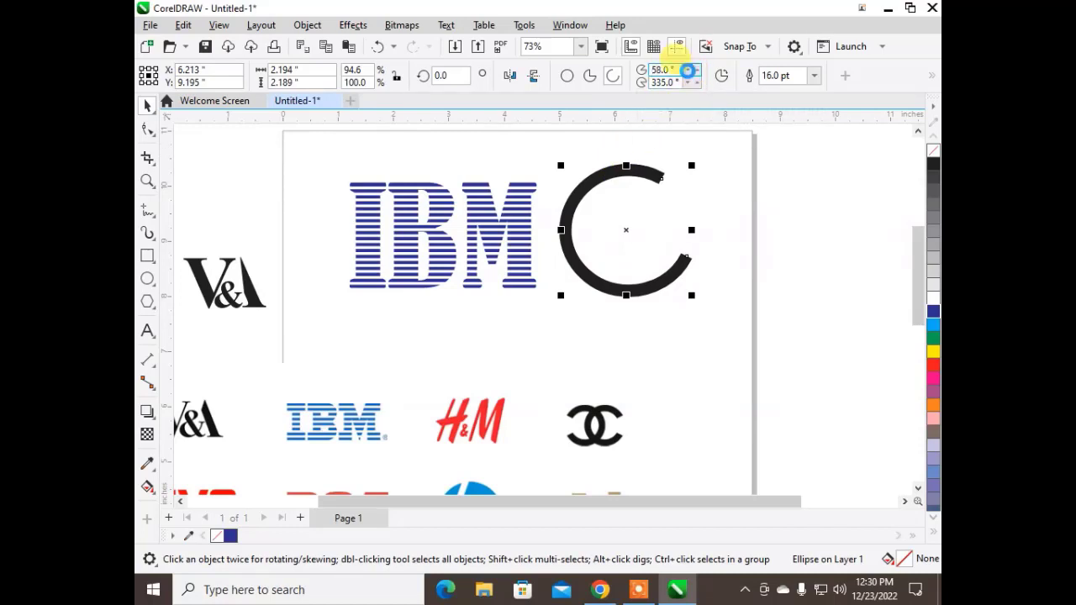
click(687, 71)
click(687, 71)
click(687, 72)
click(687, 72)
click(688, 73)
click(689, 73)
click(690, 74)
click(690, 74)
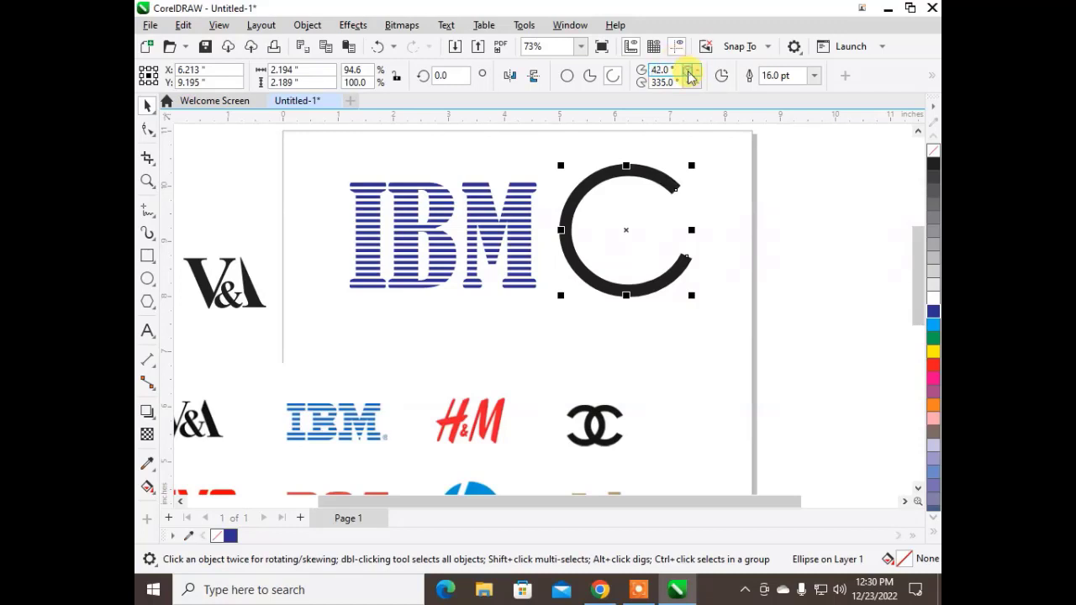
click(690, 75)
click(690, 74)
click(690, 75)
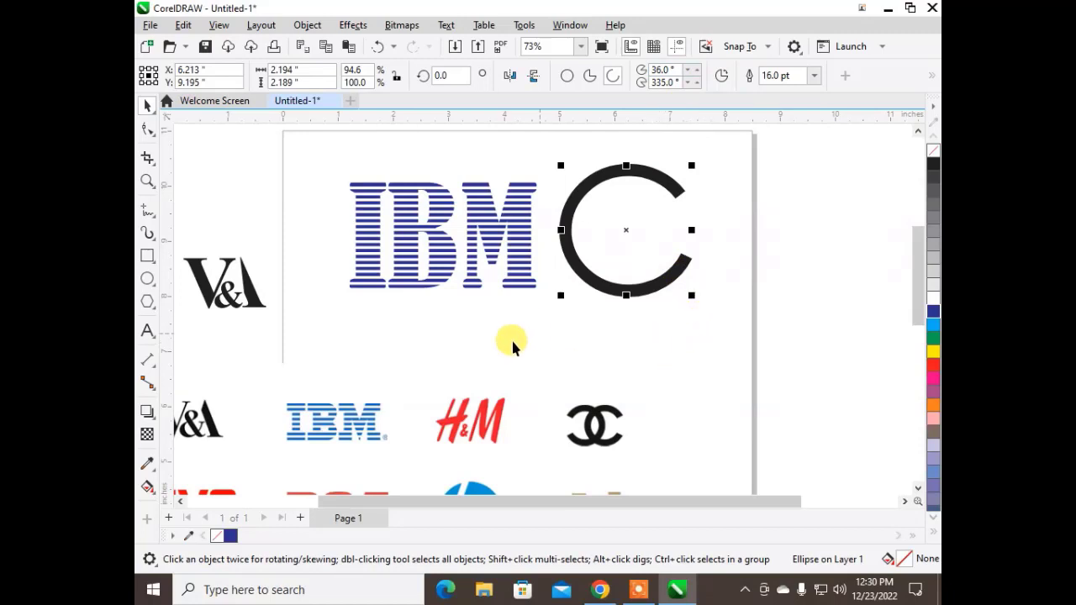
Move the C arc onto the page's right edge and create a horizontally mirrored copy in the same place.
scroll(511, 338, down, 1)
drag(613, 242, 759, 246)
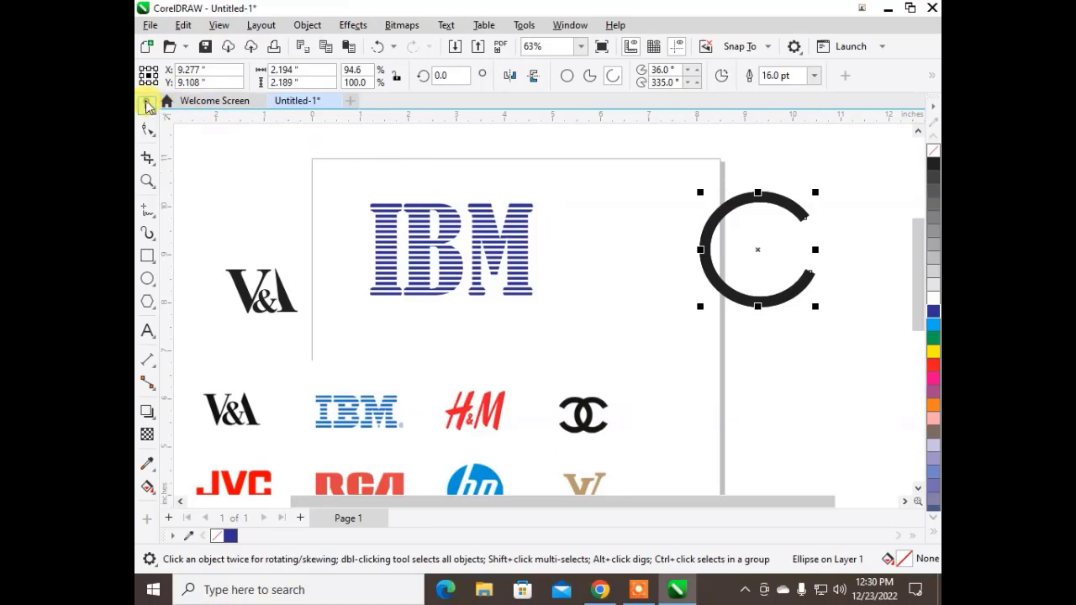
click(658, 266)
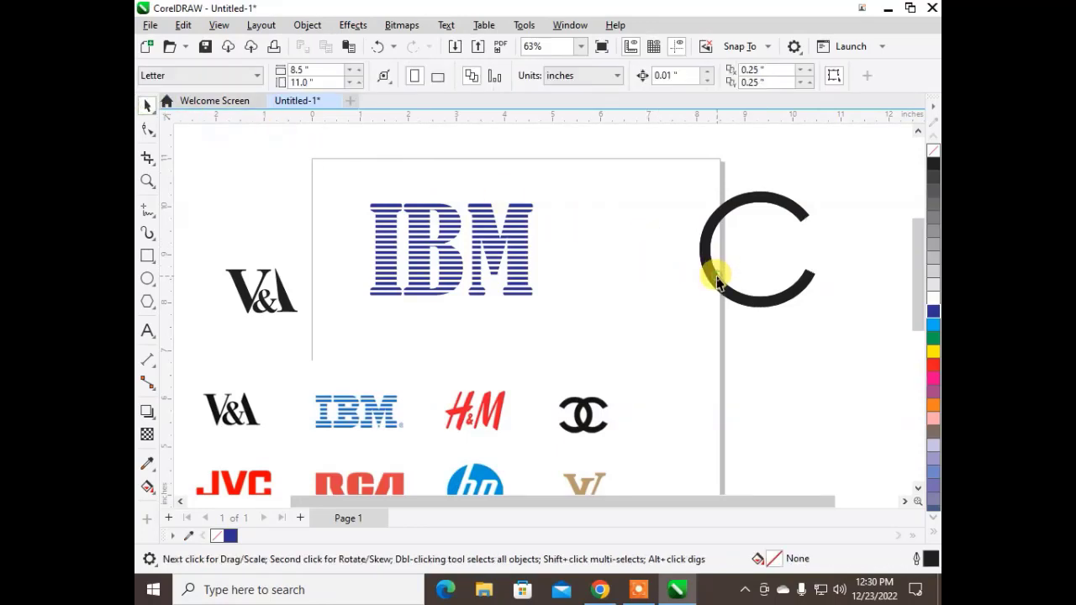
click(717, 282)
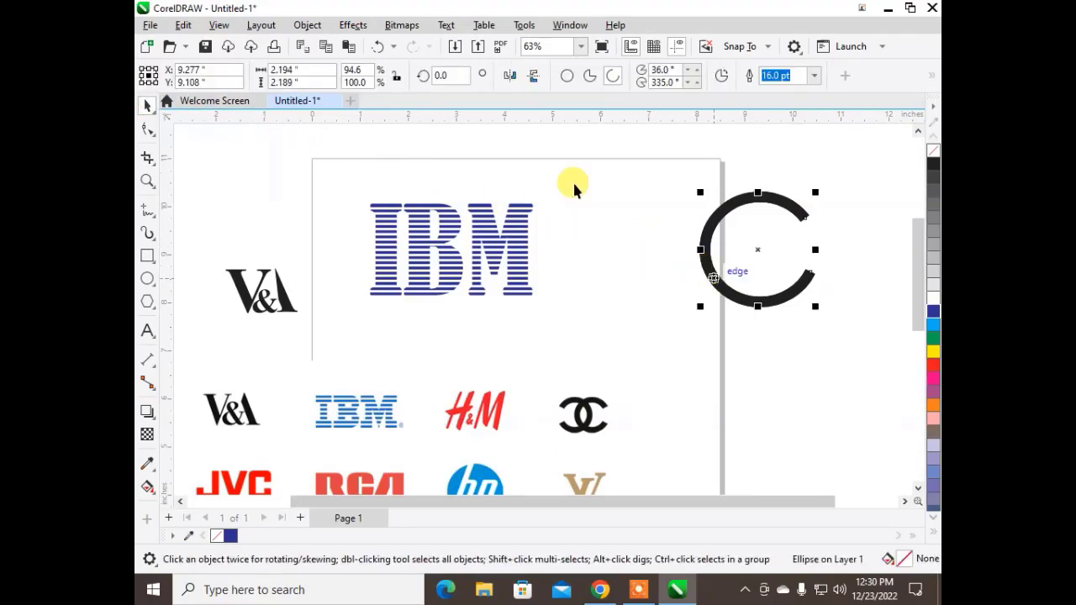
click(513, 77)
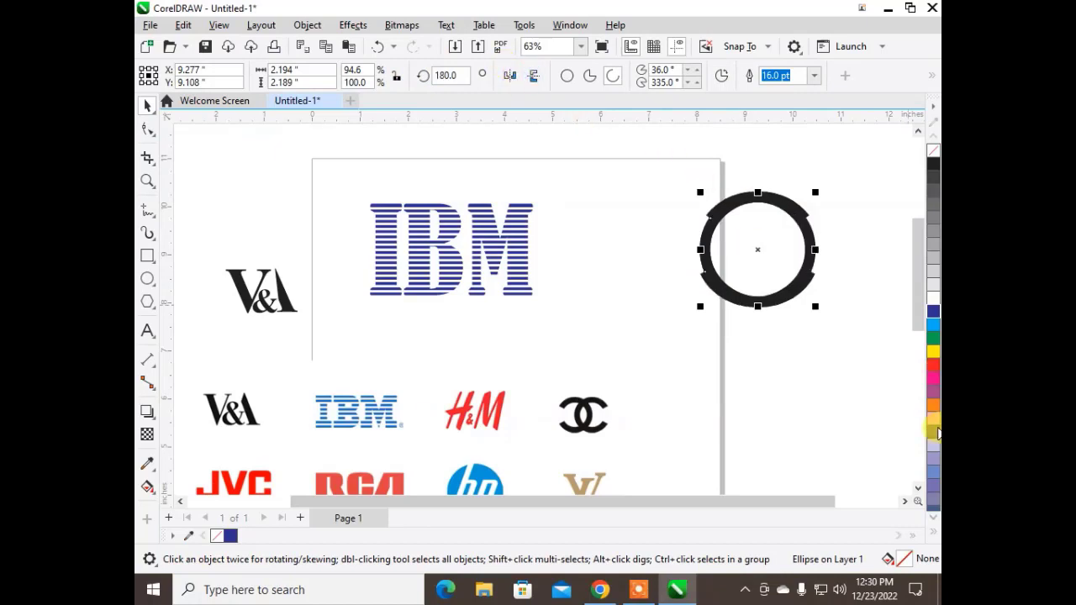
Nudge the mirrored C horizontally to the left, to X 7.897 inches, so that both arcs interlock like the reference CC logo.
key(ctrl+Left)
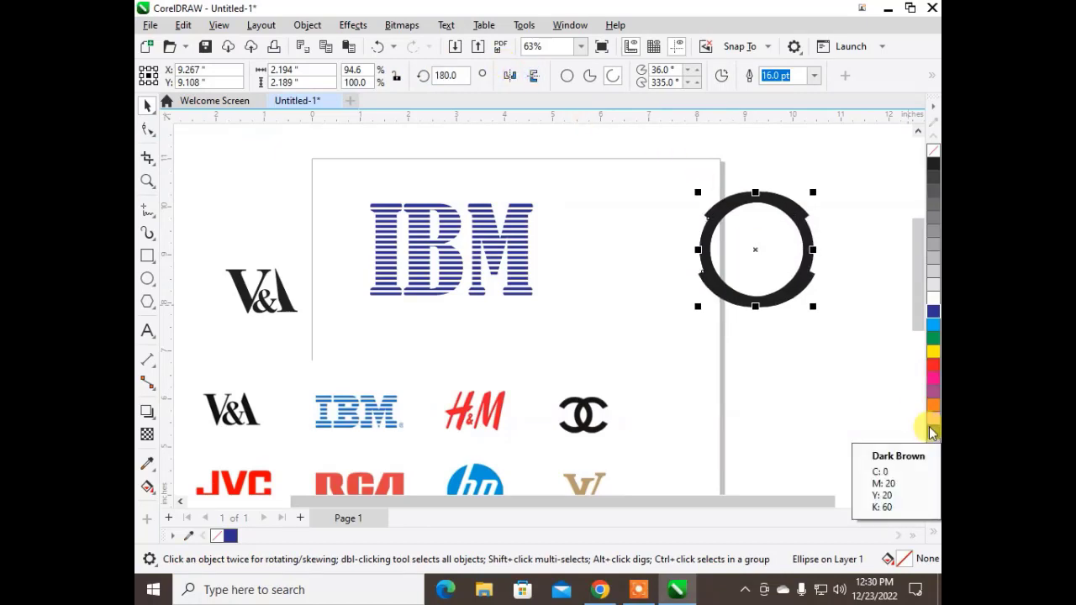
click(928, 426)
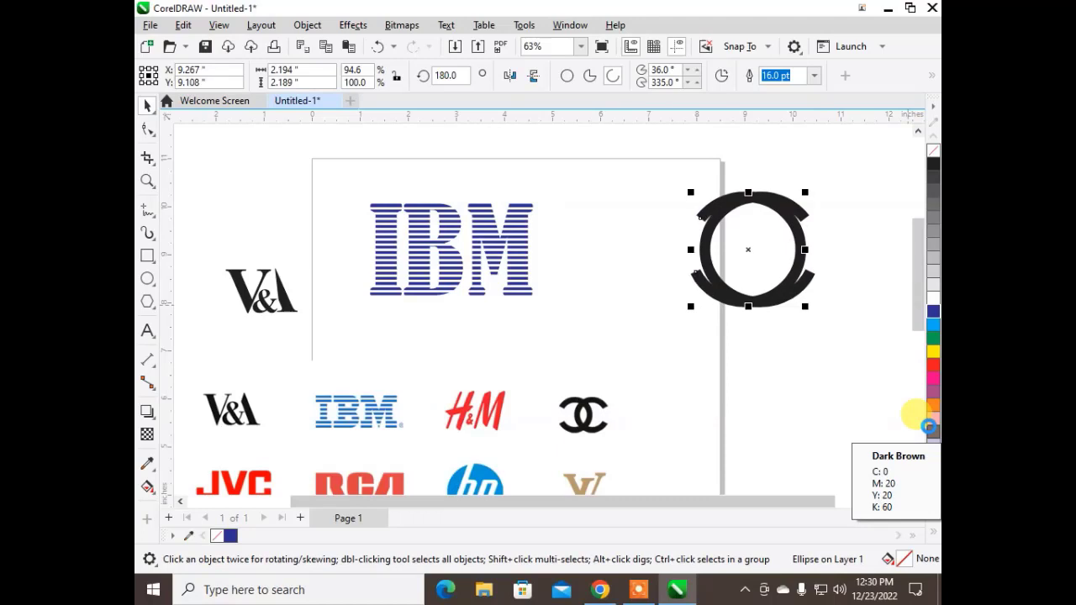
key(Left)
key(Left)
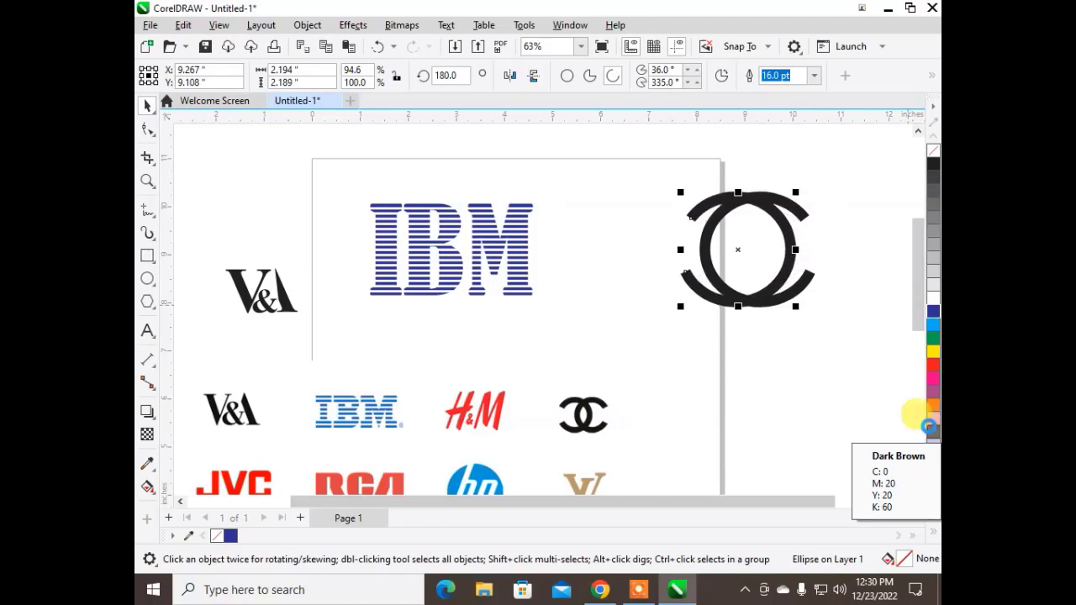
key(Left)
key(Left)
key(Left)
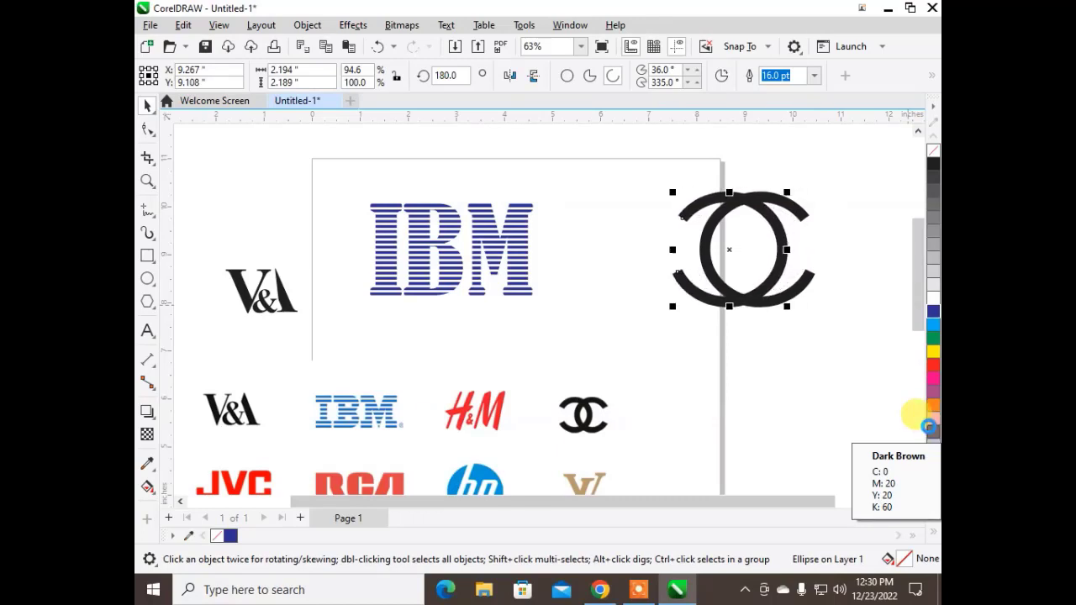
key(Left)
key(Left)
key(Left)
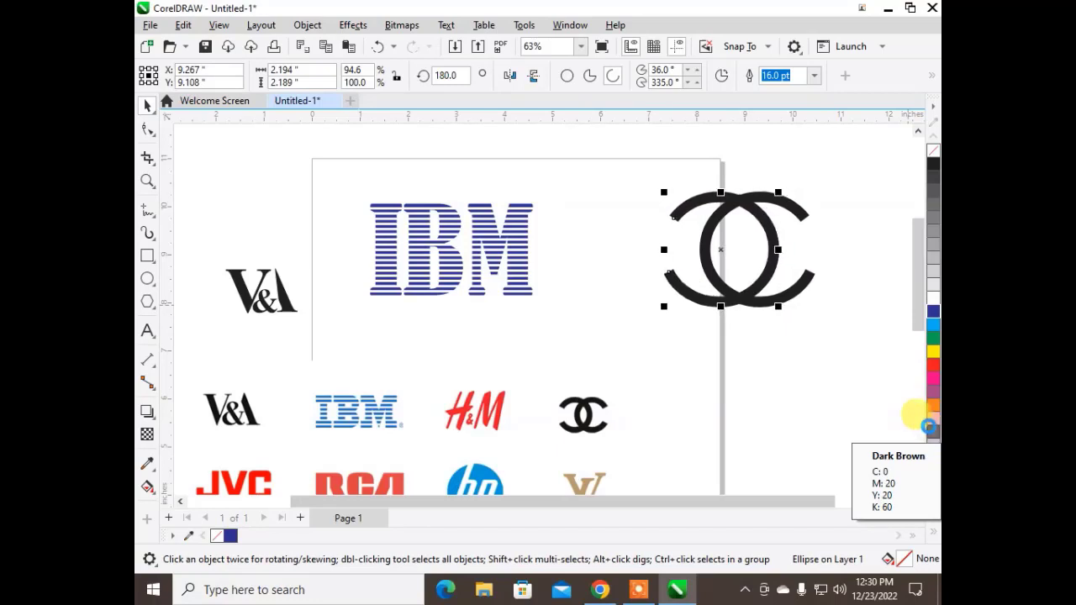
key(Left)
key(Left)
key(Left)
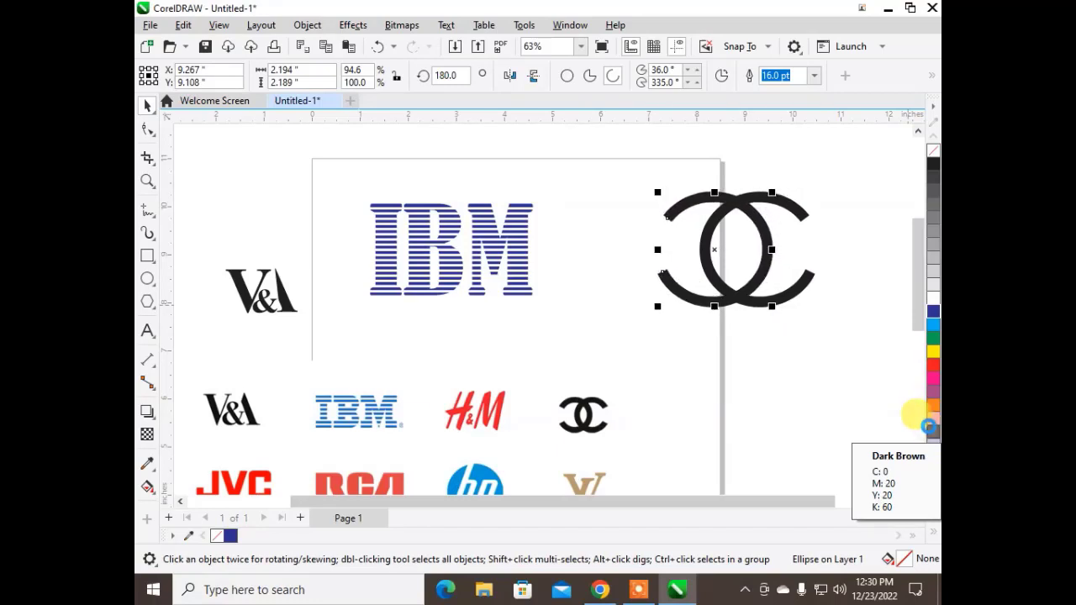
key(Left)
key(Left)
key(Left)
key(Left)
key(Left)
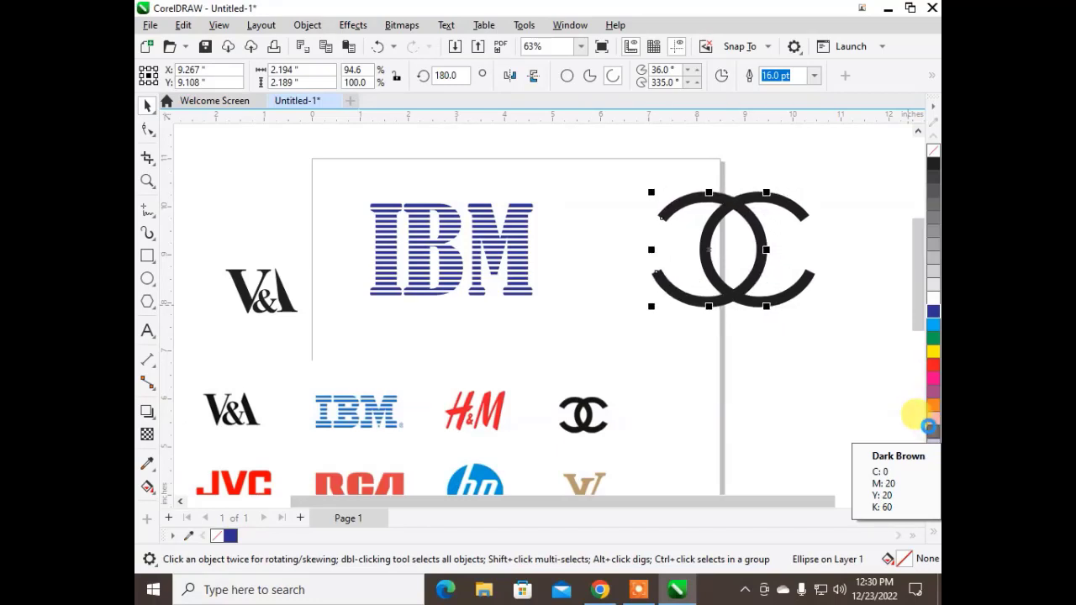
key(Left)
key(Left)
key(Left)
key(Left)
key(Left)
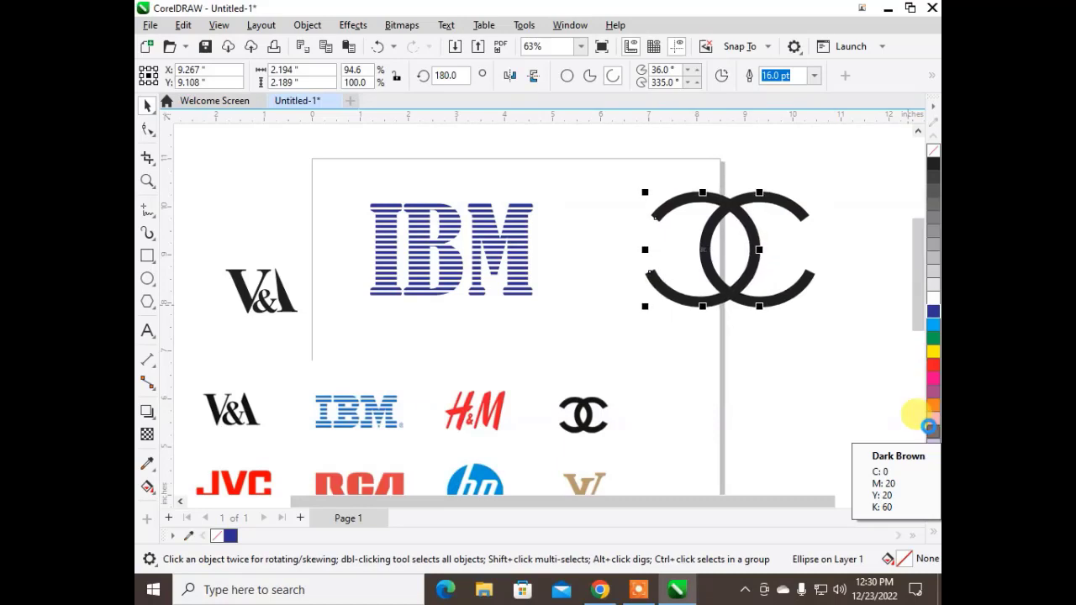
key(Left)
key(Left)
key(Left)
key(Left)
key(Left)
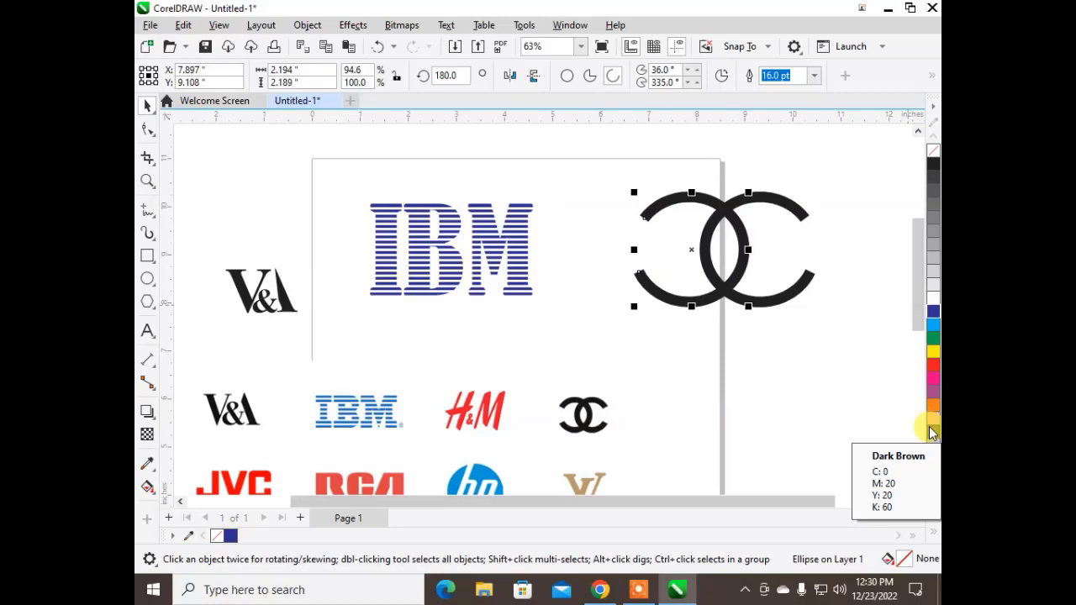
click(395, 328)
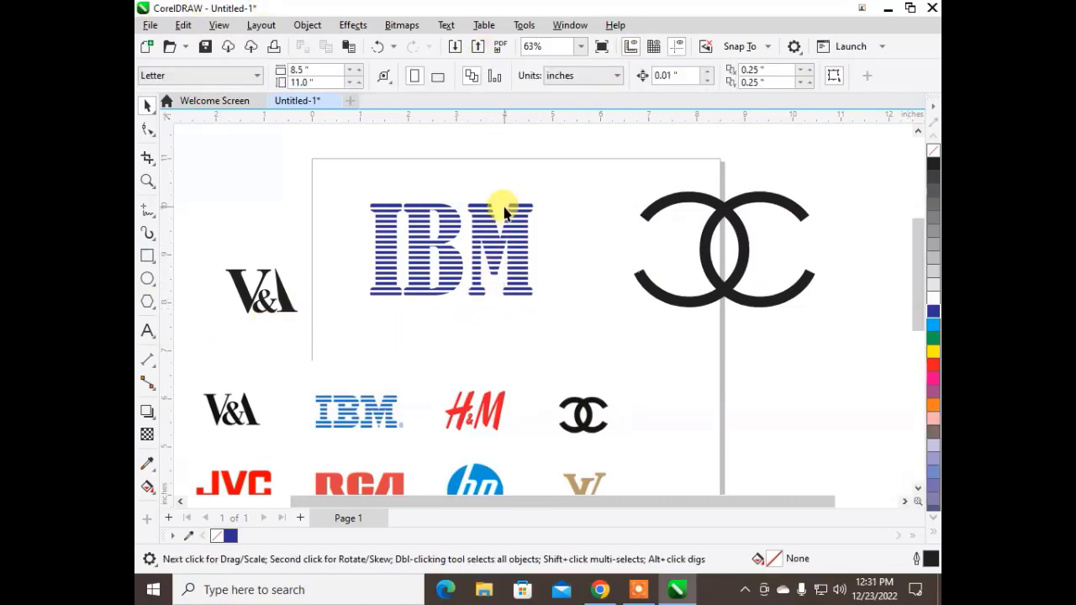
scroll(504, 213, down, 2)
scroll(471, 435, up, 3)
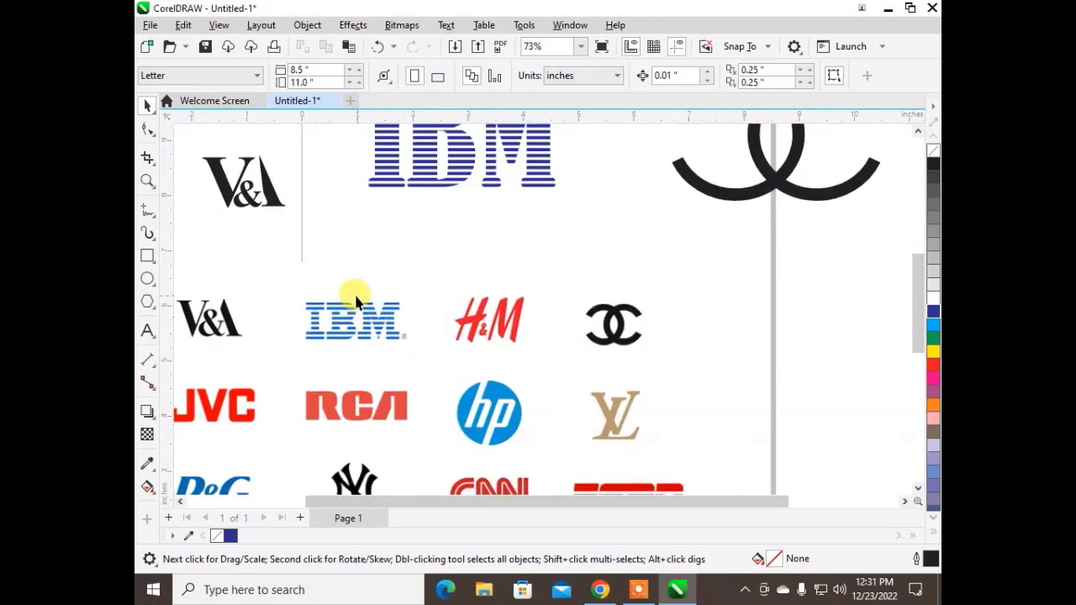
scroll(355, 292, down, 1)
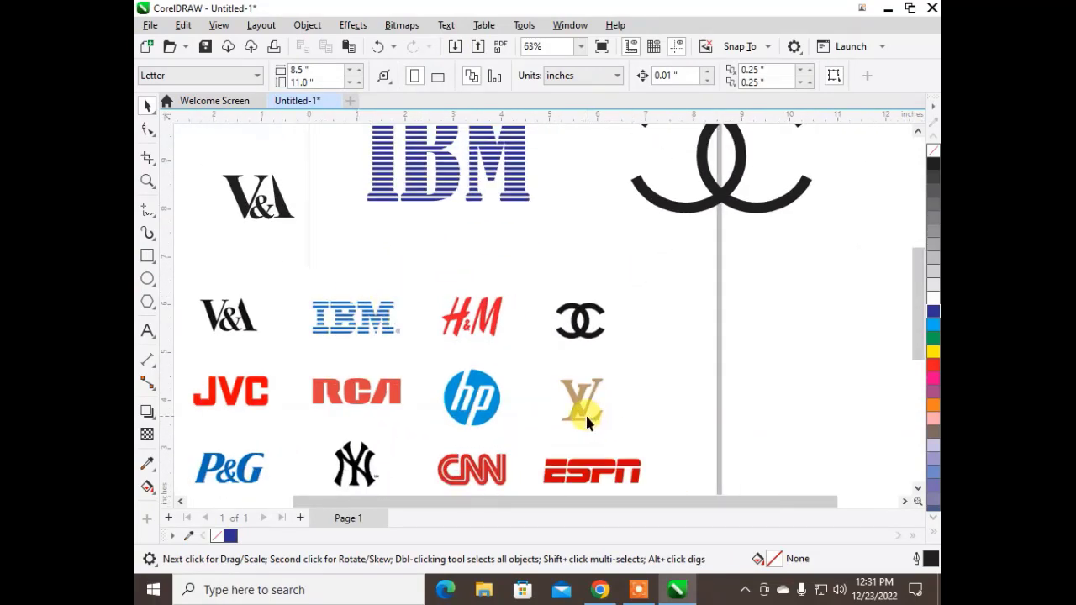
Add the text VL above the reference CC logo, enlarged to about 192 pt and set in Times New Roman.
click(148, 332)
click(578, 259)
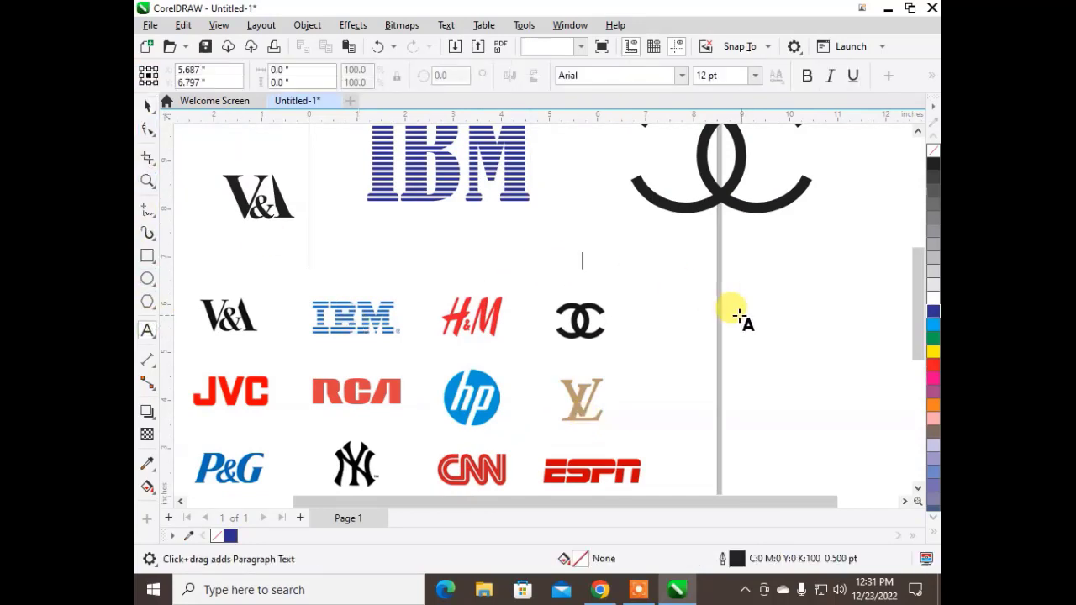
text(VL)
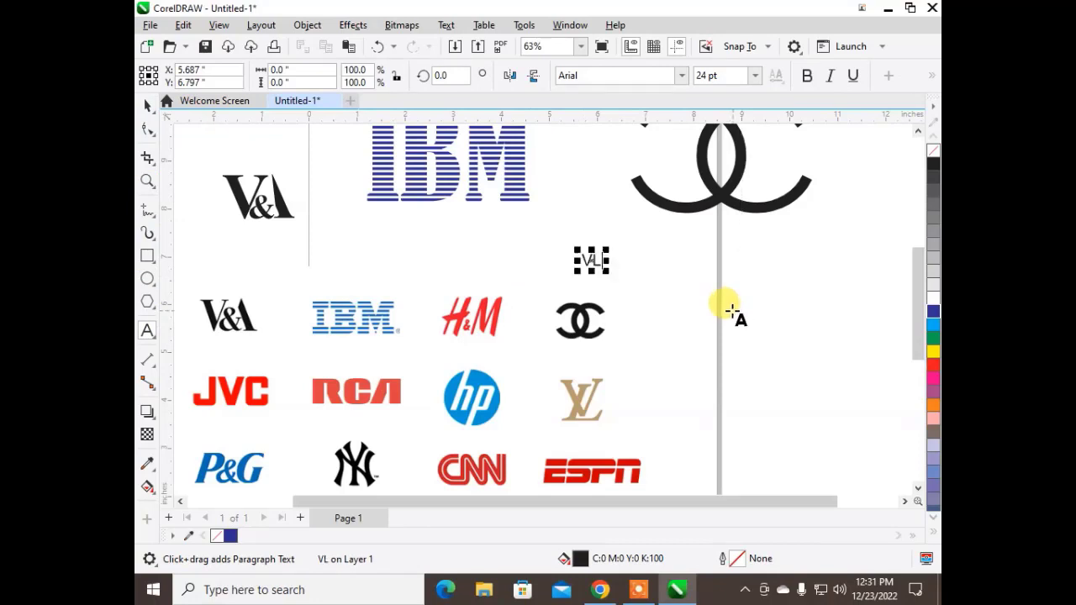
click(149, 105)
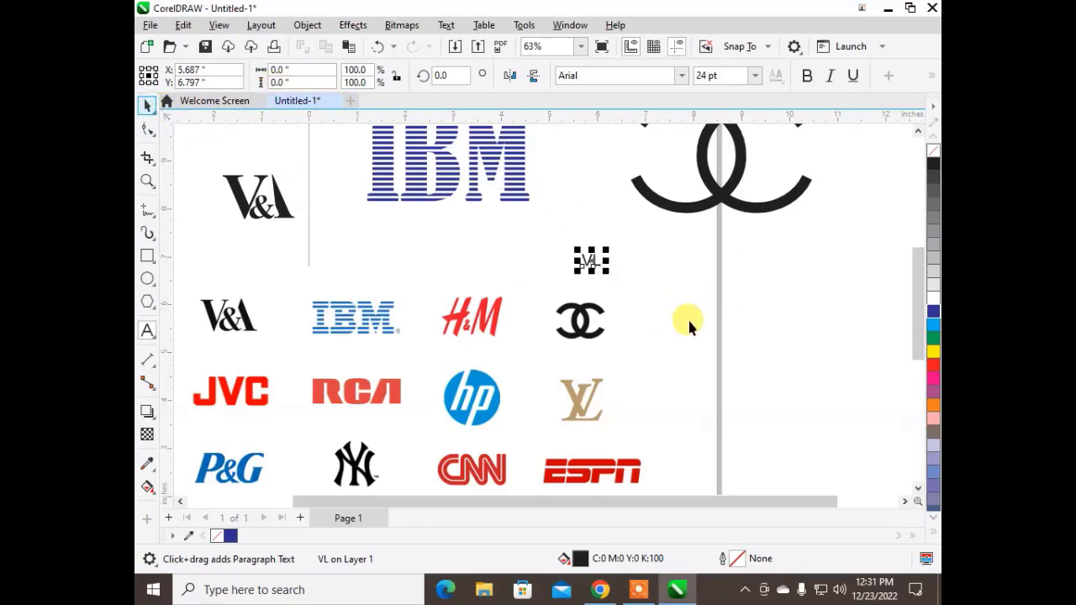
drag(607, 271, 738, 350)
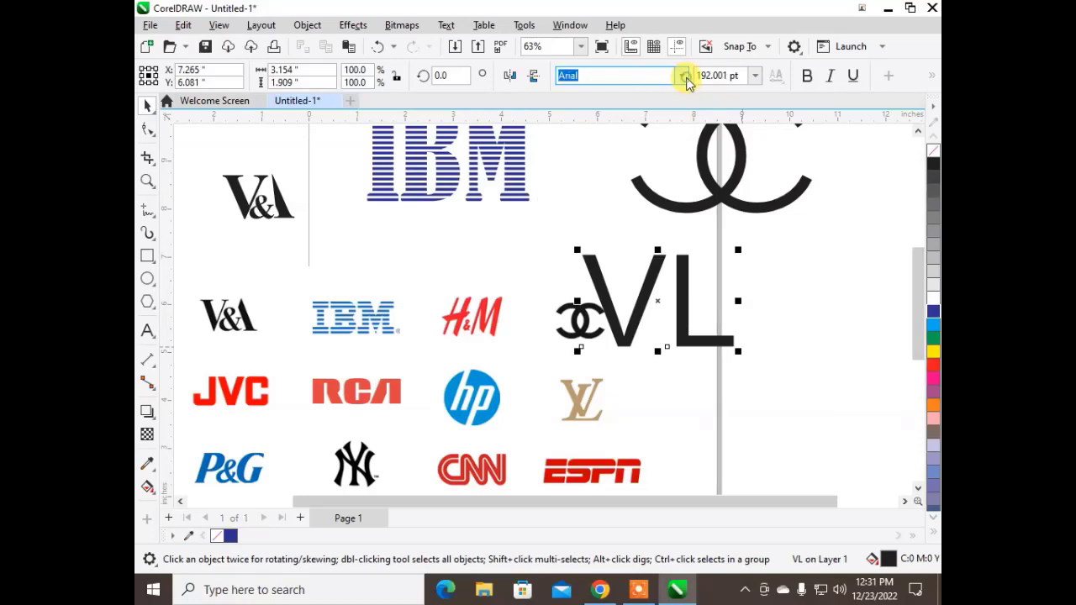
click(685, 76)
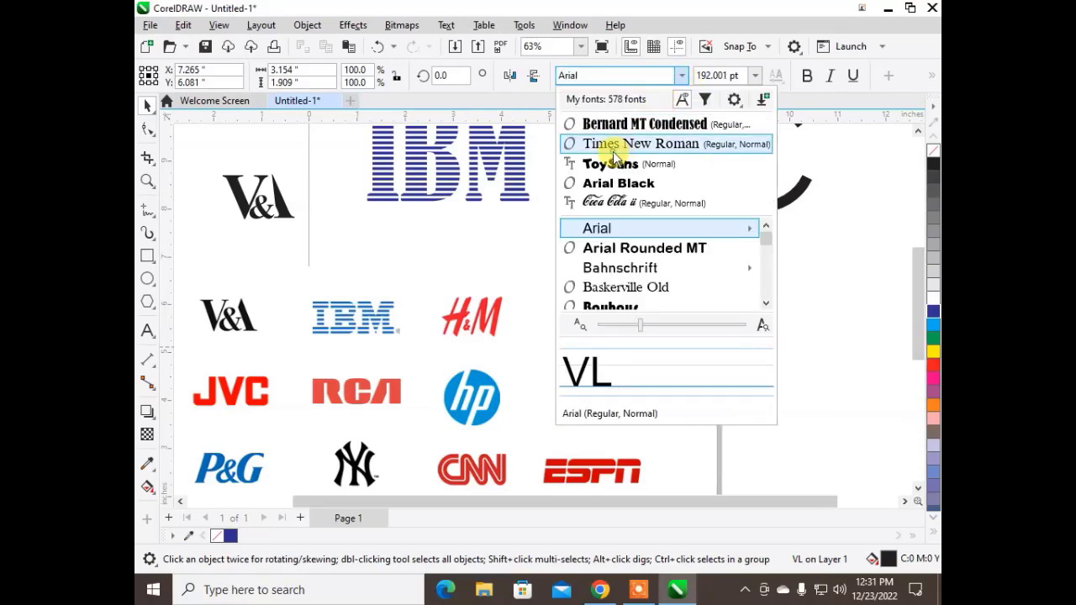
click(614, 156)
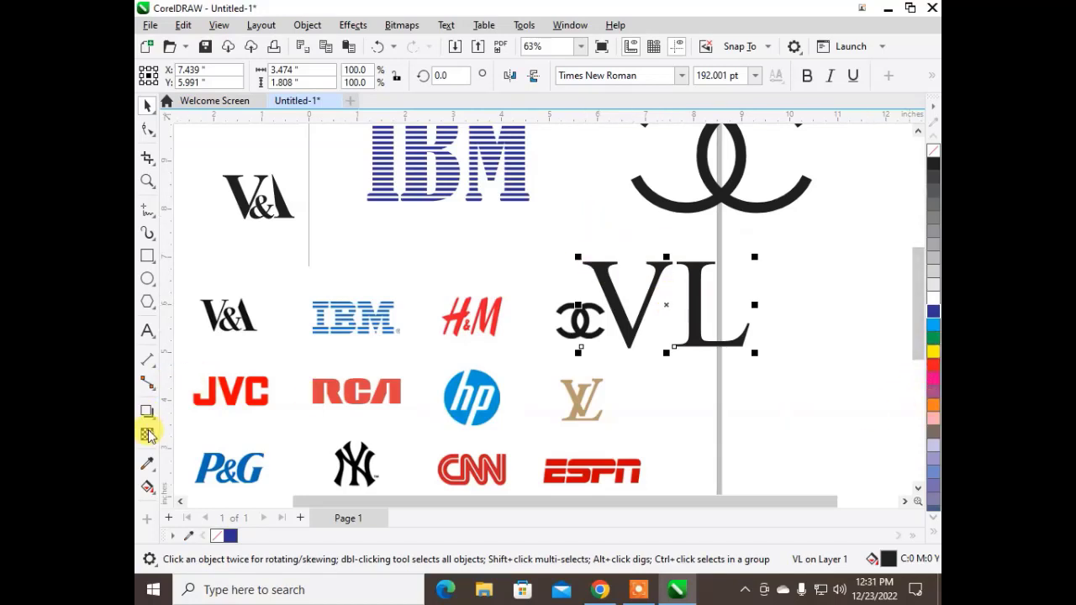
Sample the tan colour from the reference LV logo and apply it to the VL text.
click(147, 462)
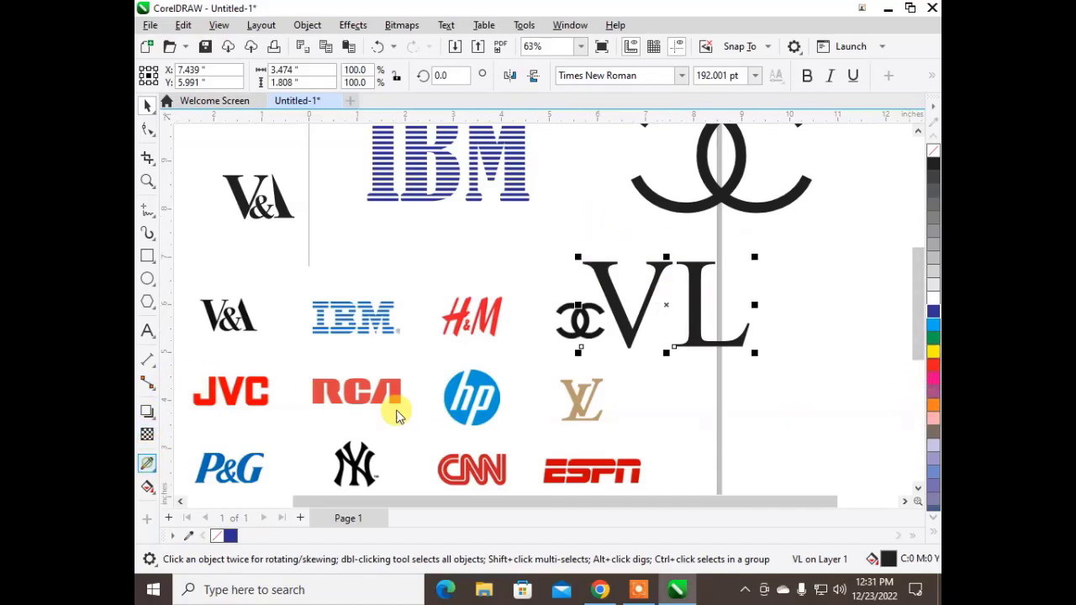
click(576, 395)
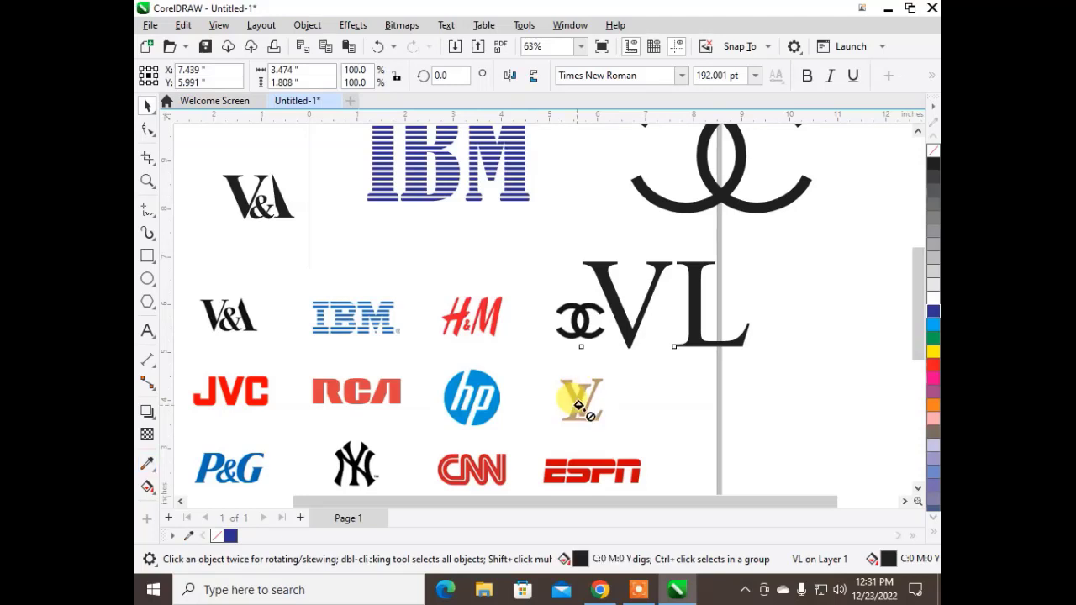
click(610, 284)
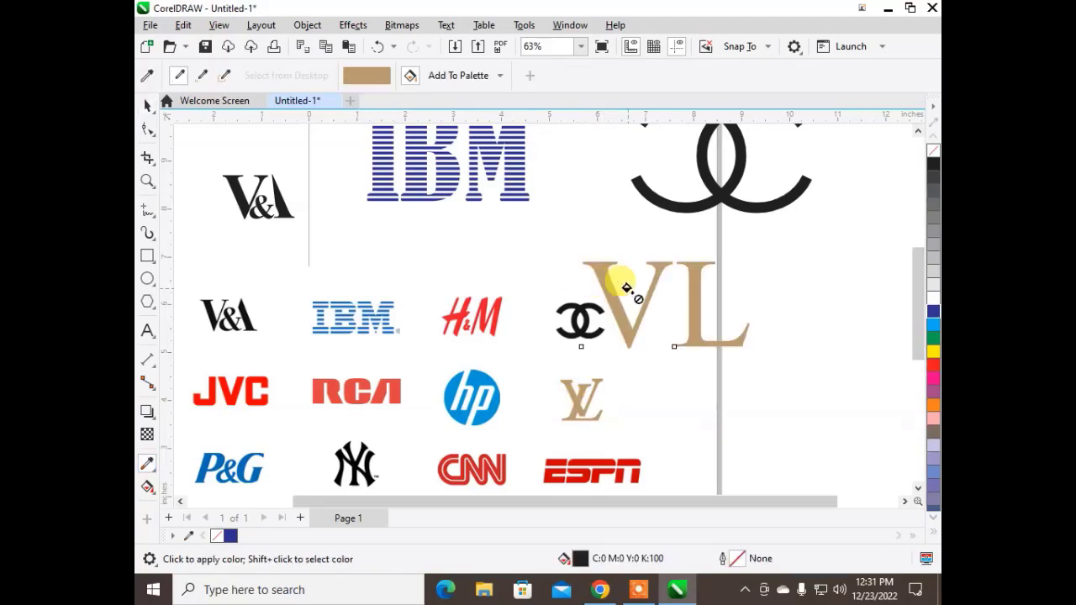
click(155, 107)
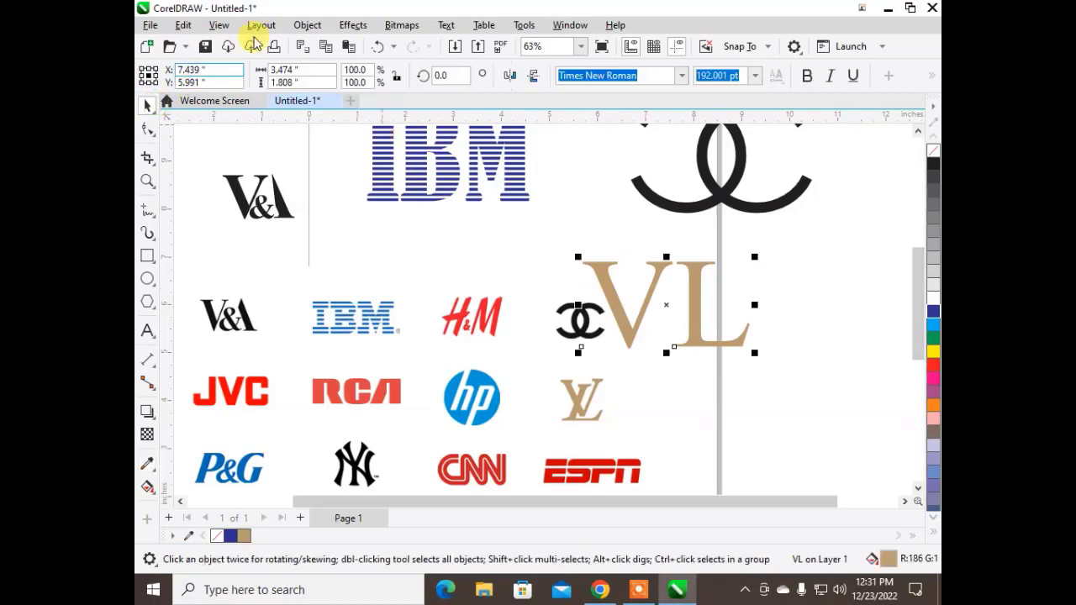
Break the VL text into separate letters, move the V below the large CC logo and overlap the L onto it.
click(304, 27)
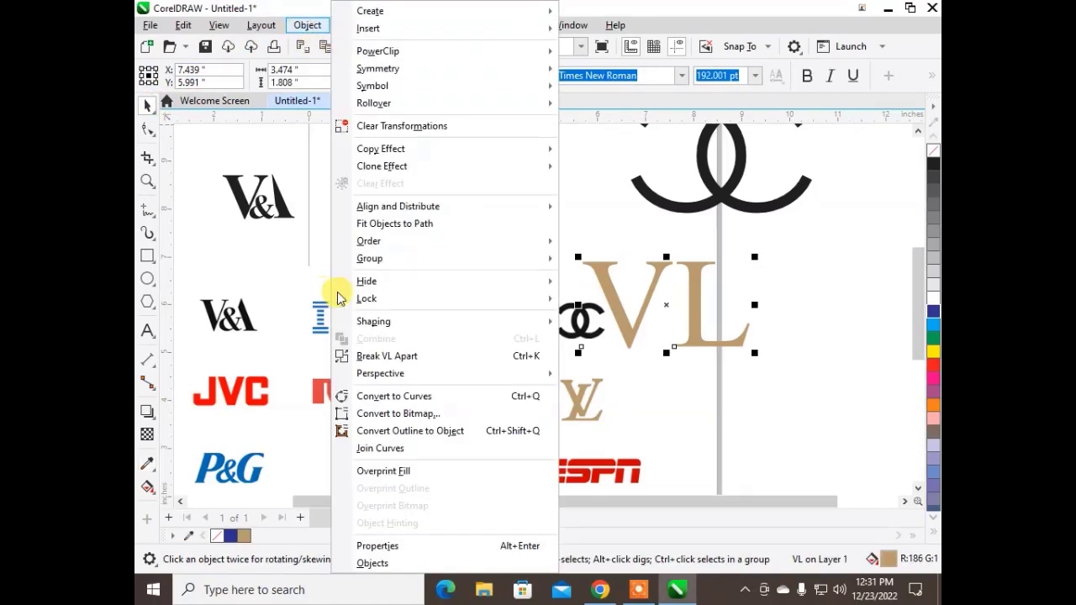
click(603, 334)
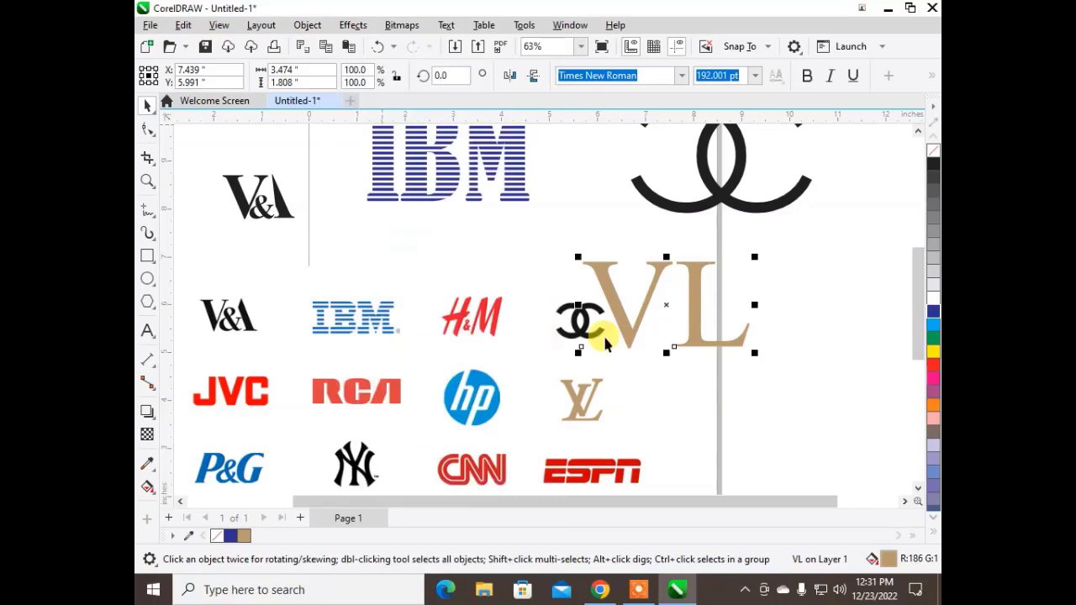
click(641, 306)
drag(642, 306, 776, 279)
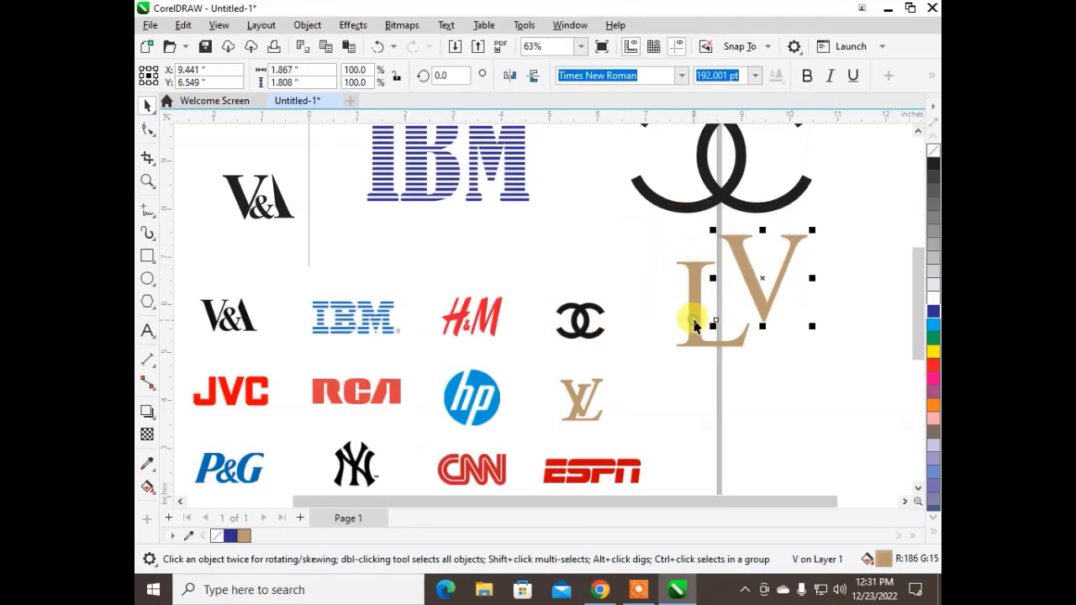
drag(694, 326, 752, 309)
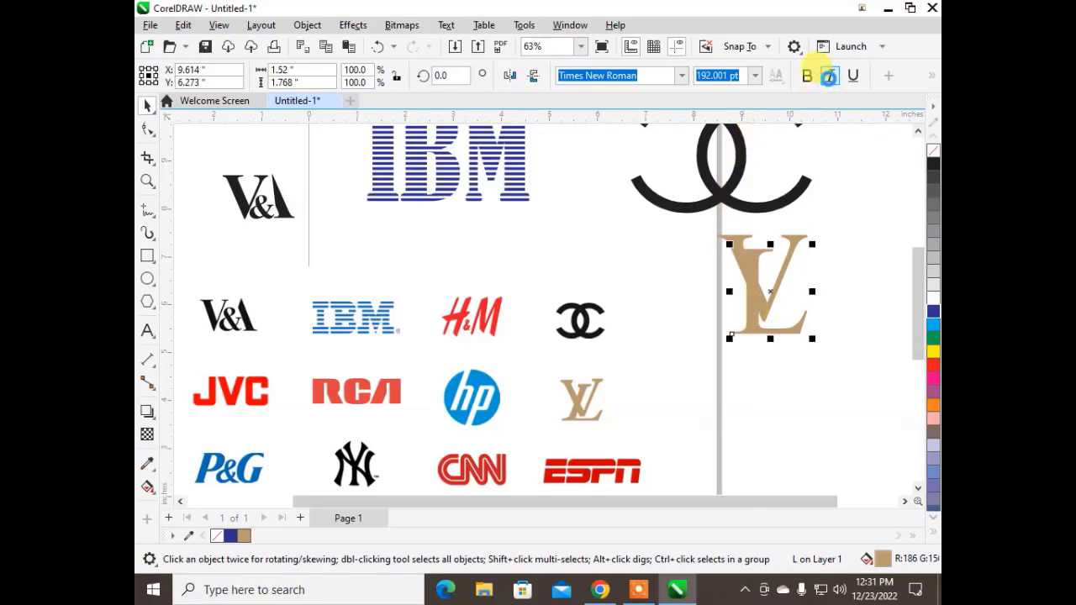
Italicize the L and reduce its height from the lower edge so its base sits just beneath the V's tip.
click(829, 76)
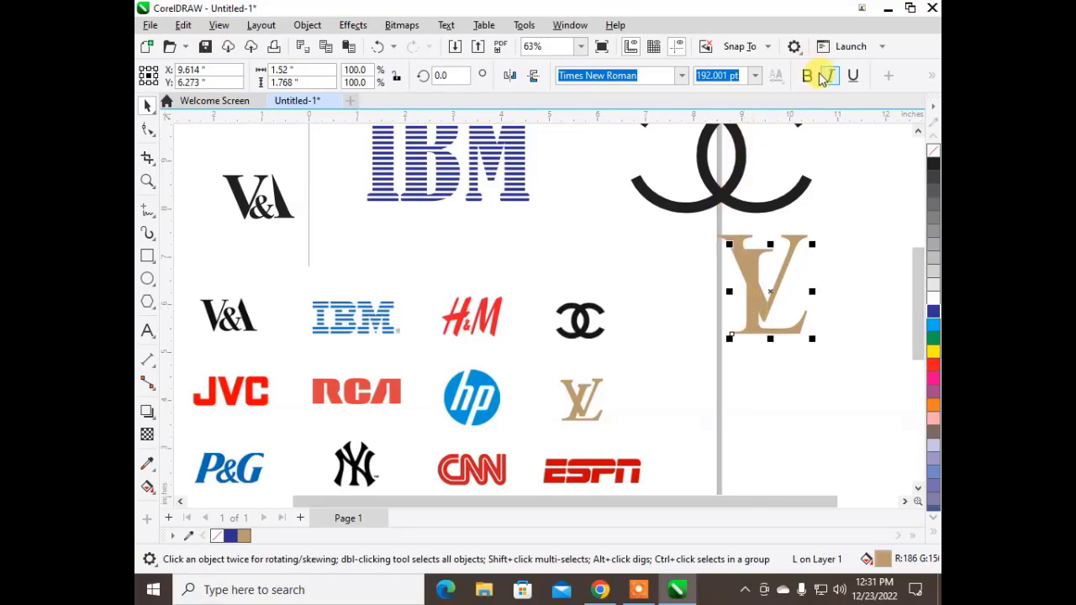
click(832, 298)
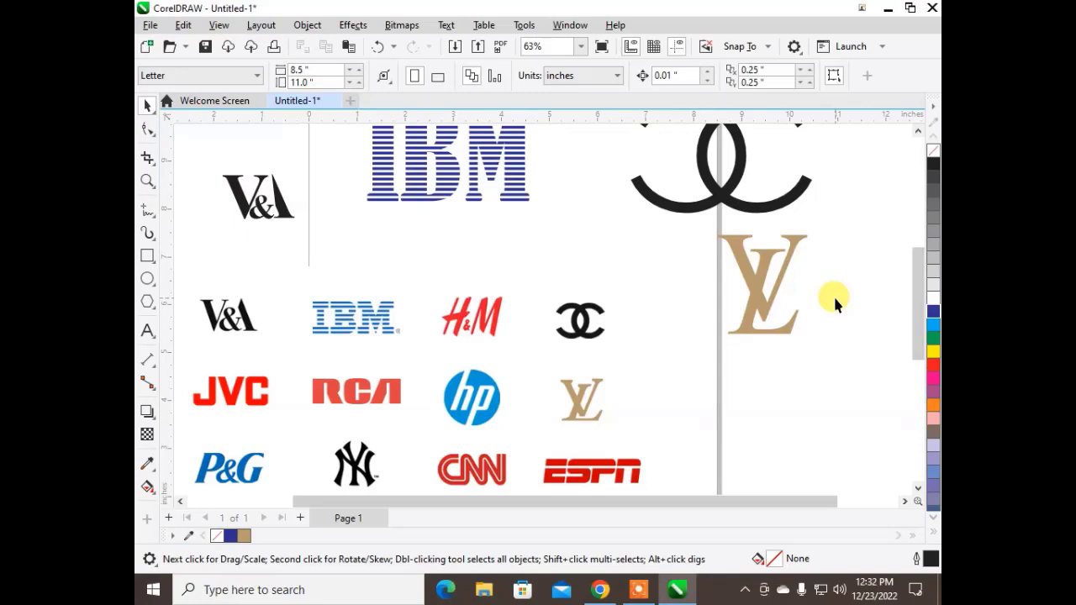
click(755, 332)
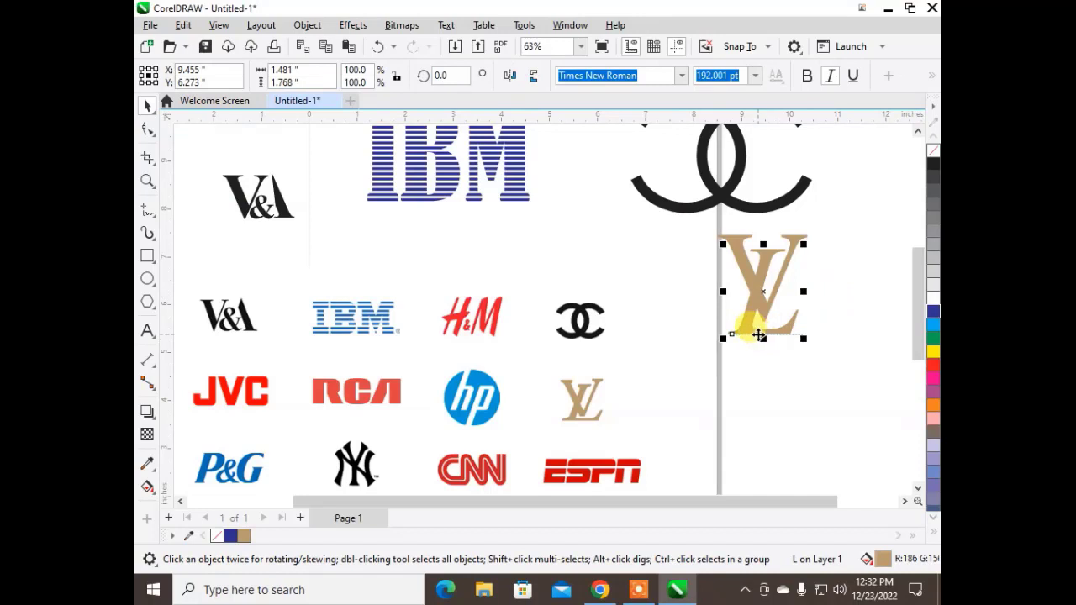
drag(762, 336, 766, 332)
scroll(767, 333, up, 4)
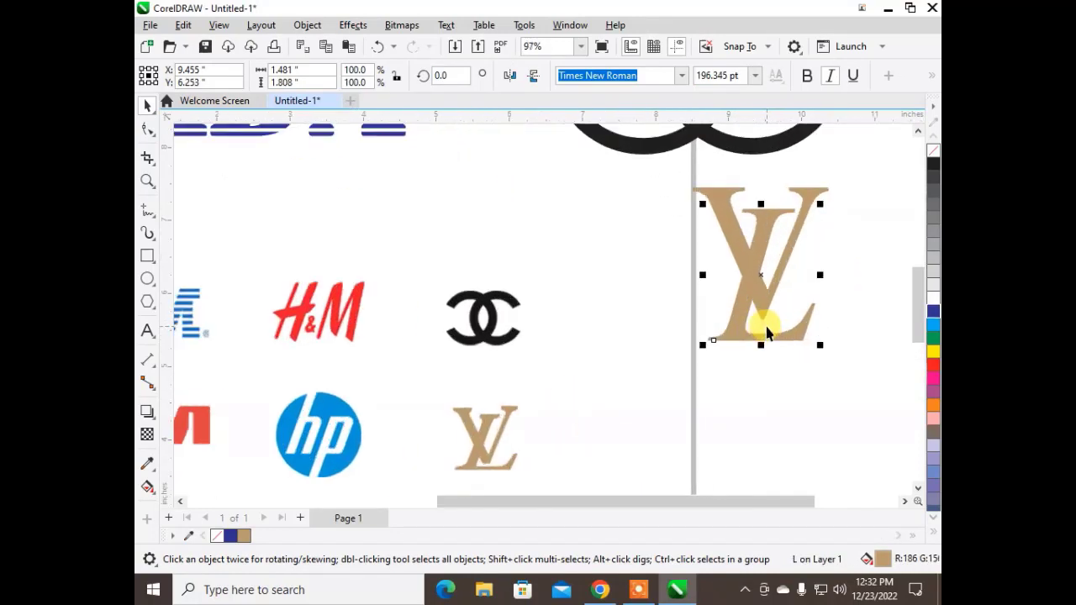
scroll(766, 333, up, 4)
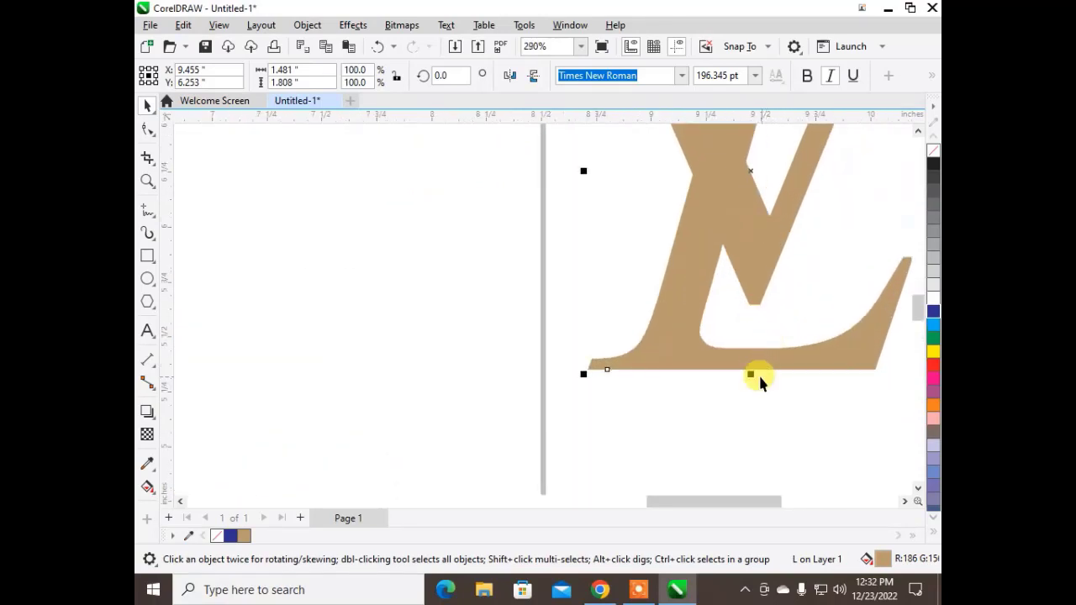
drag(753, 373, 758, 346)
click(757, 379)
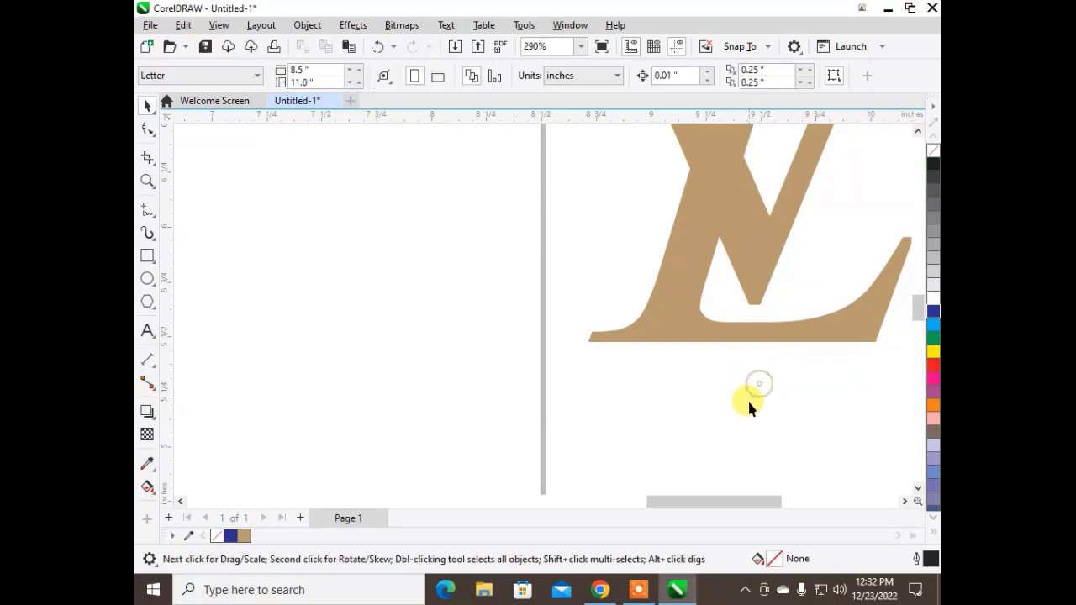
Compare the rebuilt LV logo with its reference and review the remaining reference lettermarks and the finished logos.
scroll(690, 367, down, 2)
scroll(687, 356, down, 5)
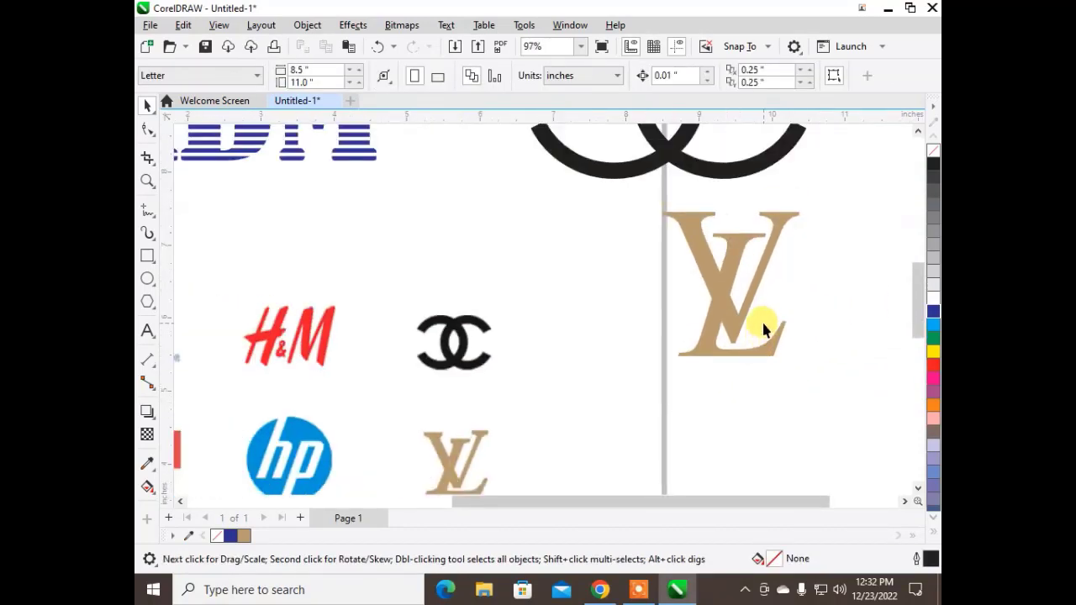
scroll(487, 467, up, 2)
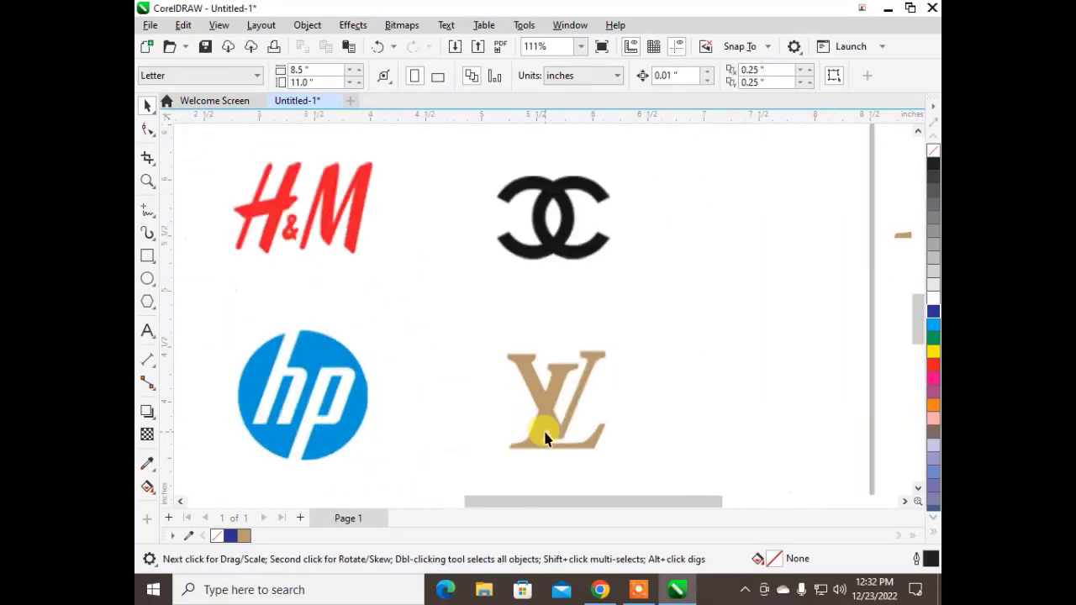
scroll(618, 299, down, 5)
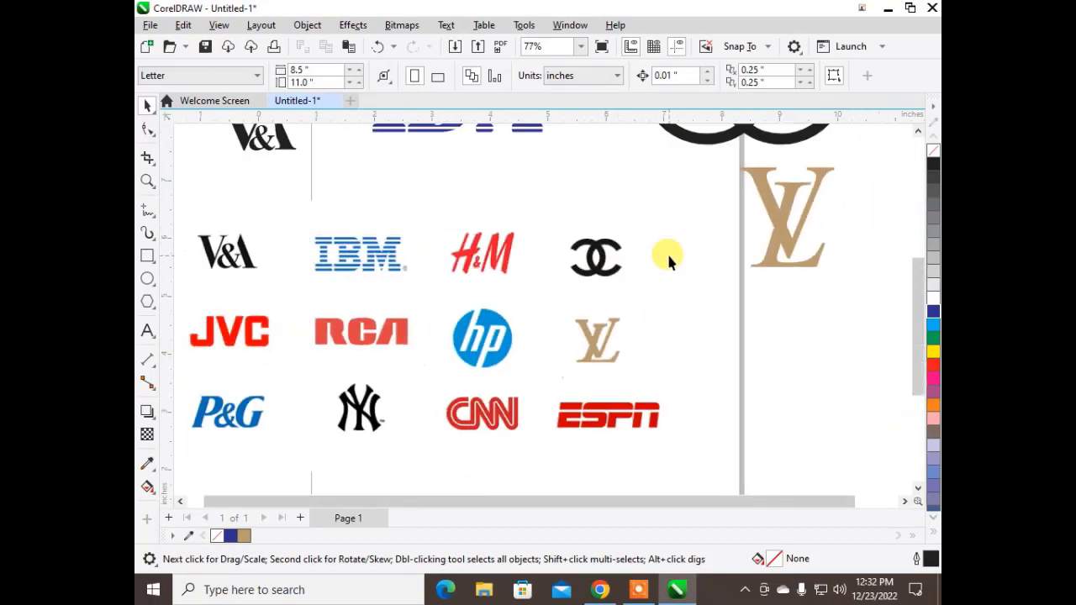
scroll(526, 402, up, 4)
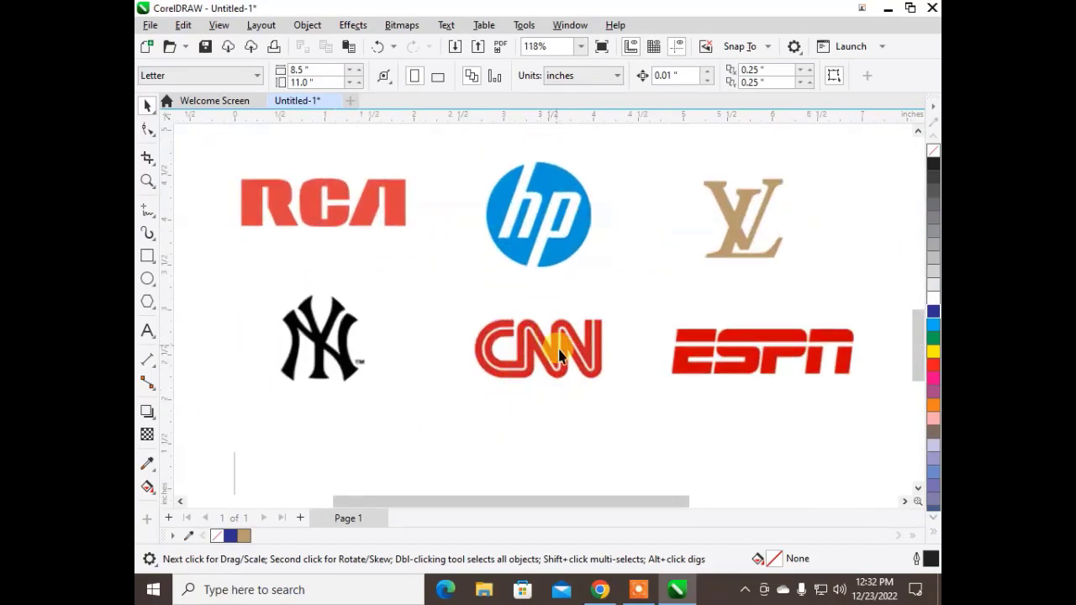
scroll(558, 353, down, 1)
scroll(559, 355, down, 1)
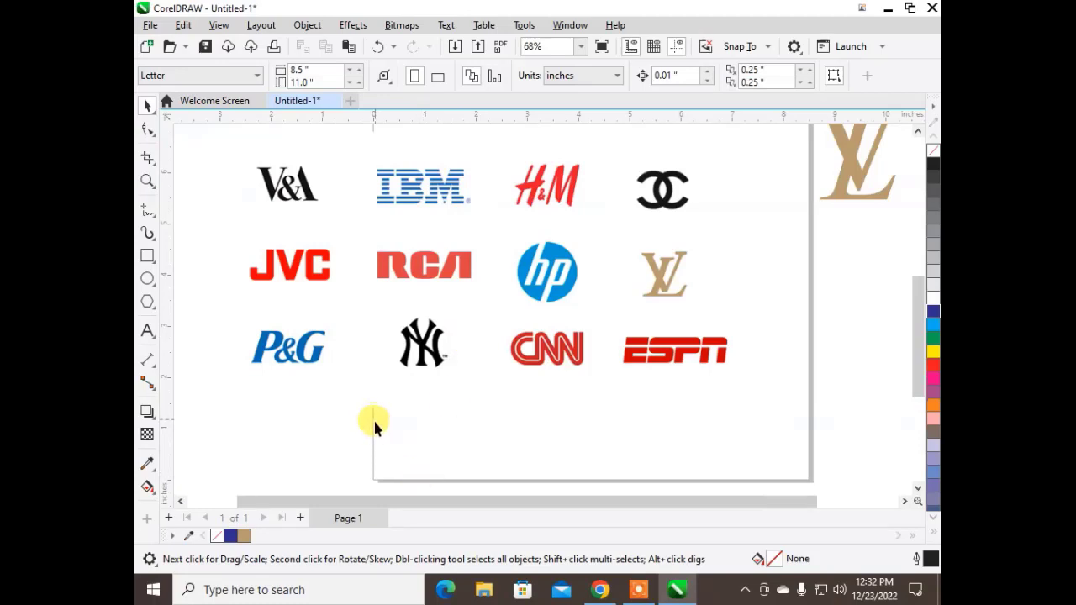
scroll(374, 427, down, 1)
scroll(374, 427, down, 1)
scroll(376, 425, up, 1)
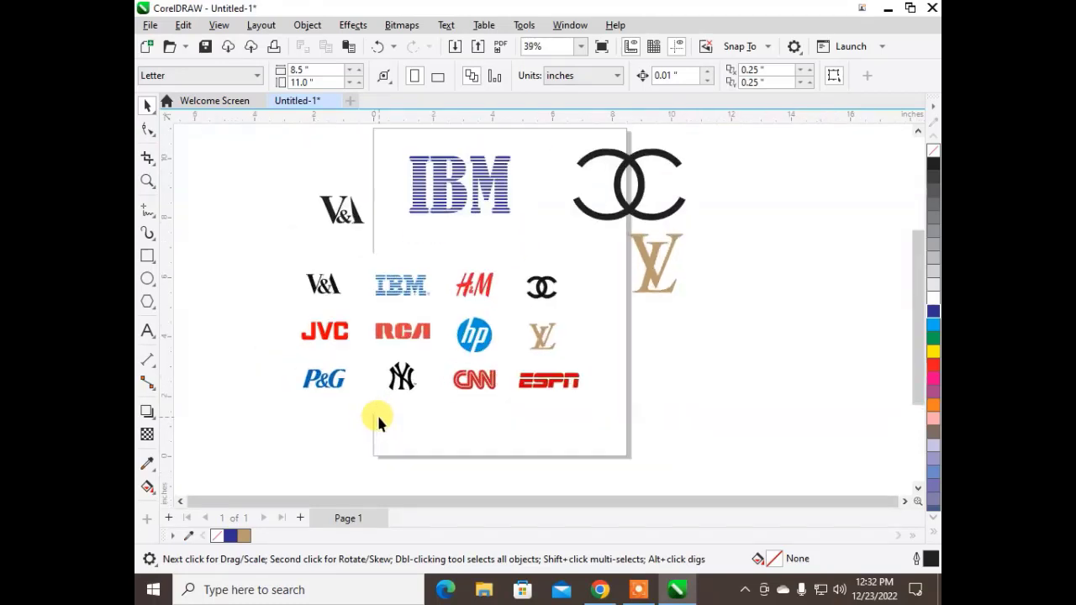
scroll(377, 423, up, 1)
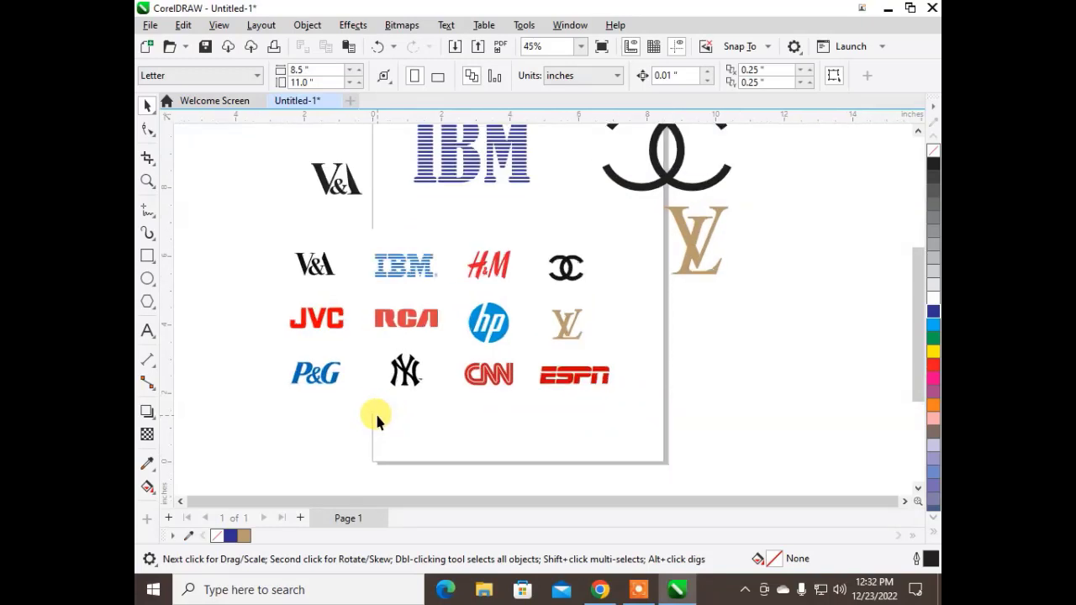
click(632, 590)
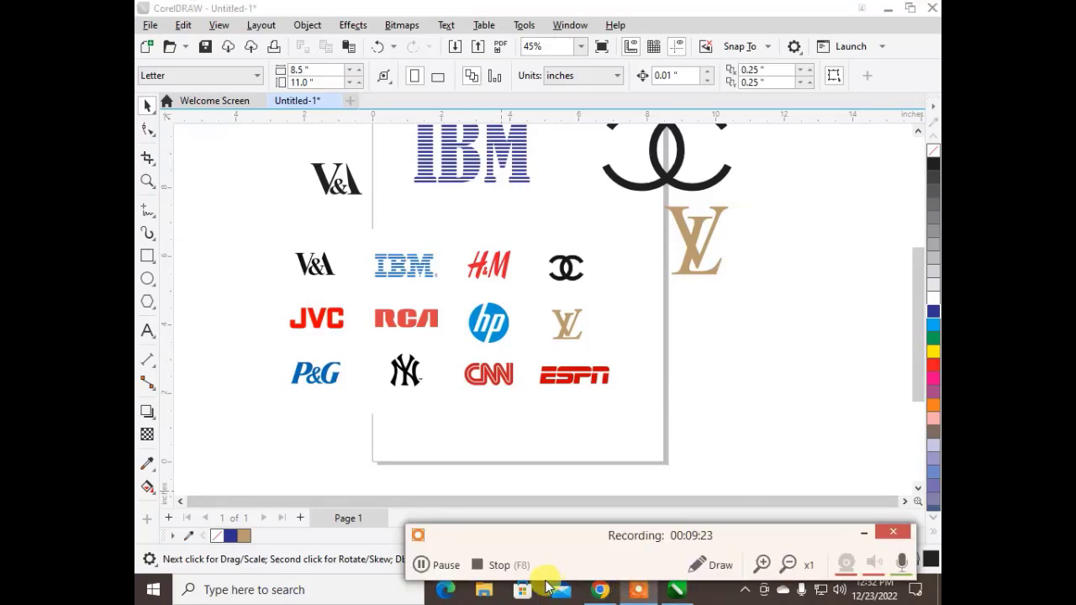
click(501, 565)
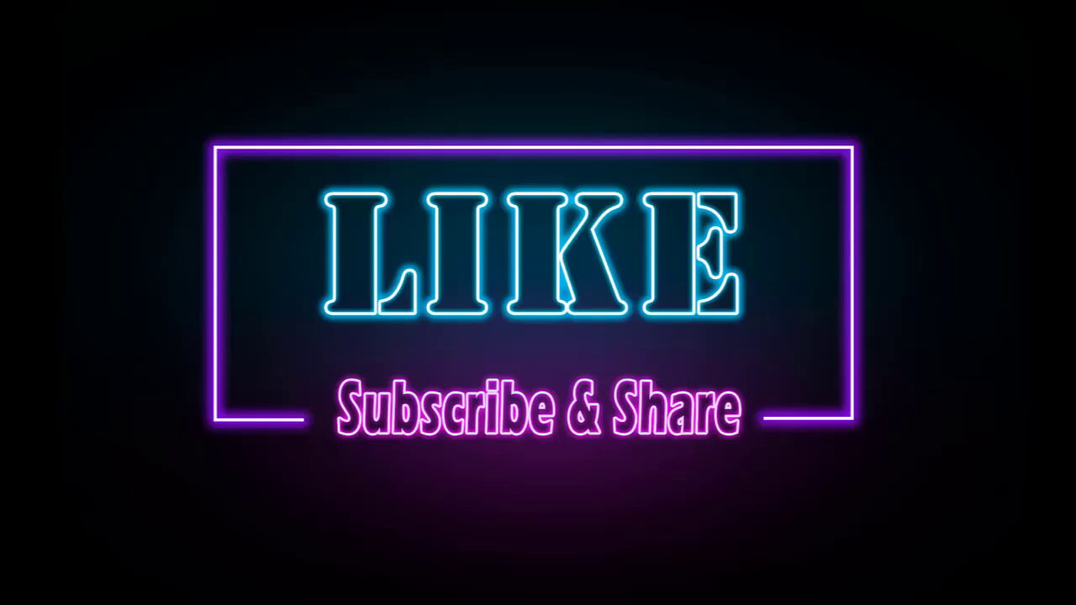